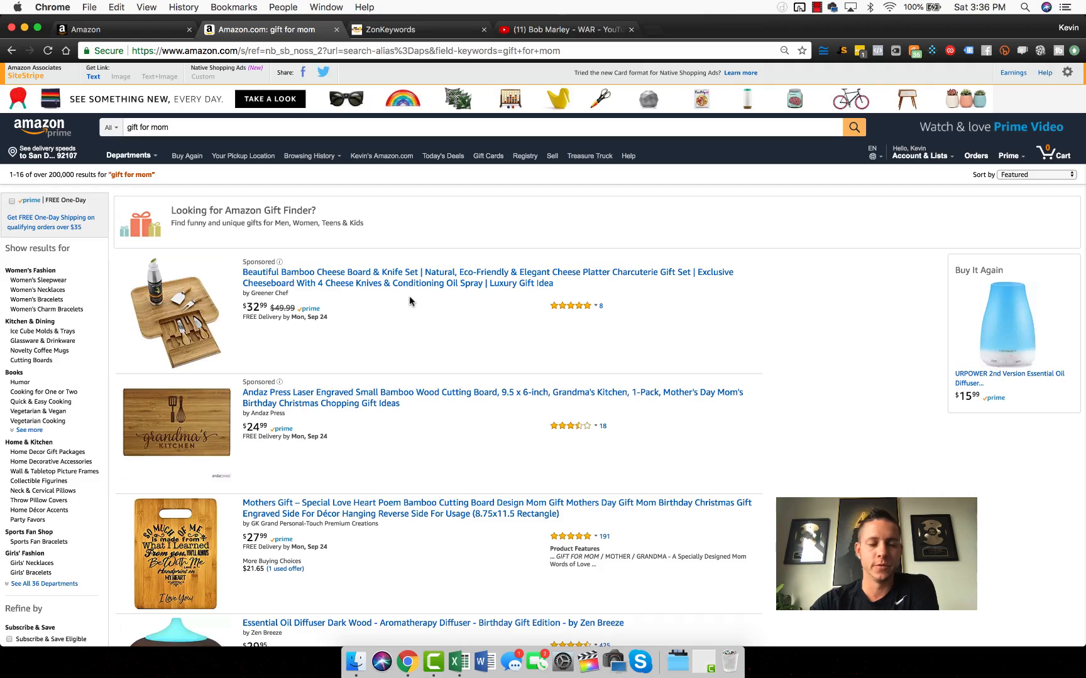
Look through the "gift for mom" search results and open the Amazon's Choice mug listing
scroll(410, 303, "down", 3)
scroll(407, 298, "up", 3)
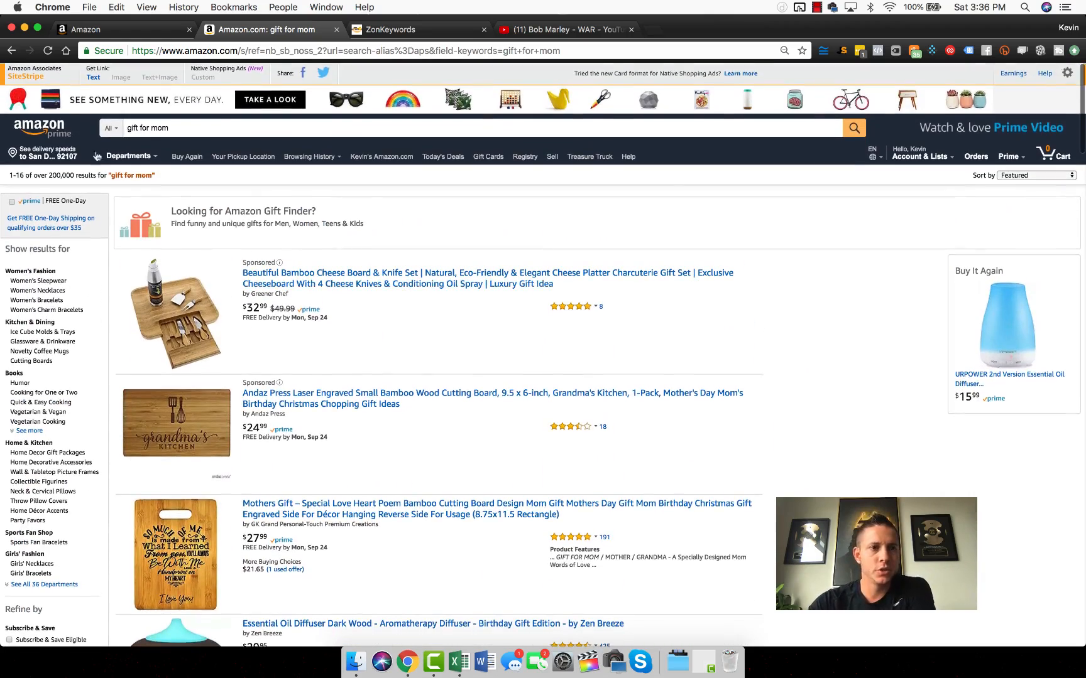
scroll(463, 245, "down", 10)
scroll(463, 247, "down", 2)
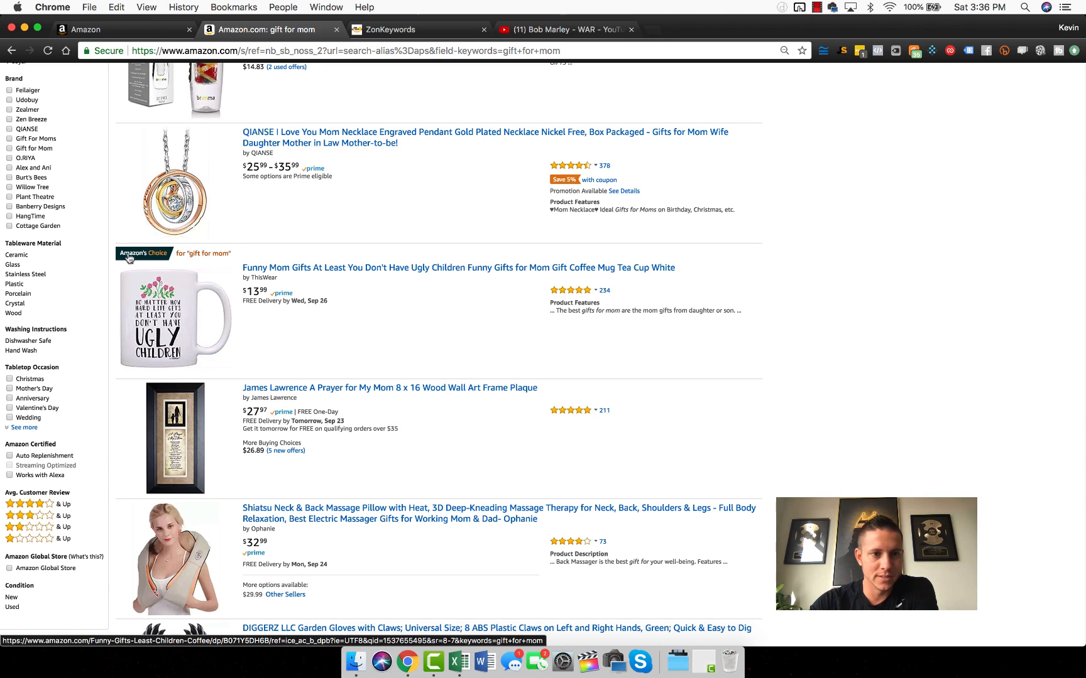
left_click(275, 271)
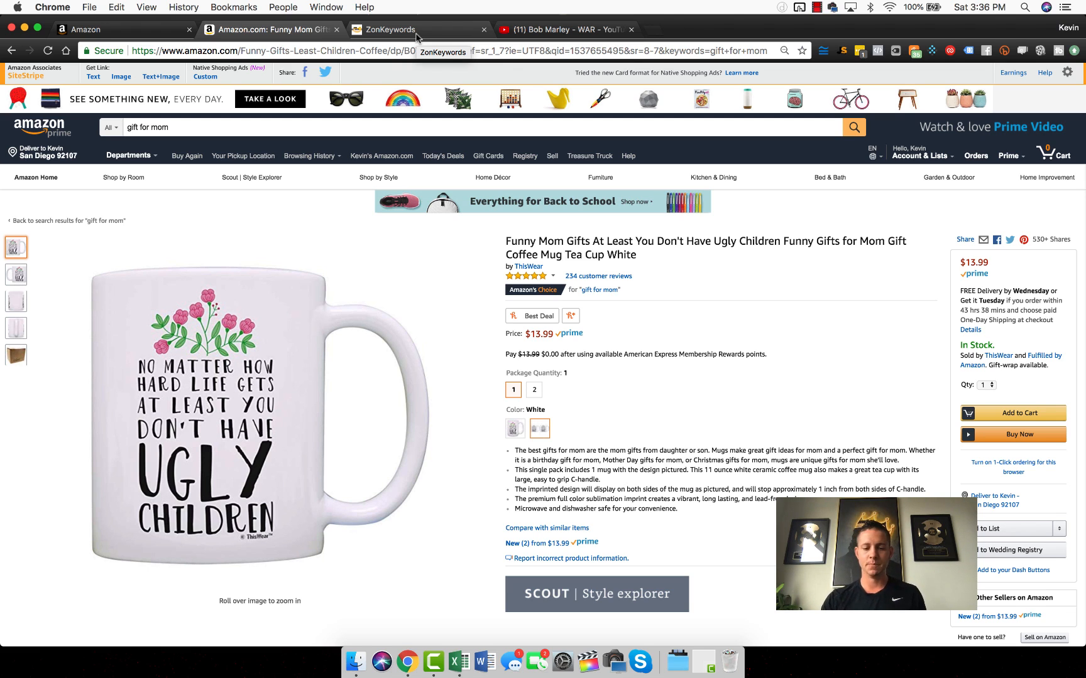
Switch to ZonKeywords, compare the monthly and annual plan prices, and open the Keyword X tool
left_click(416, 32)
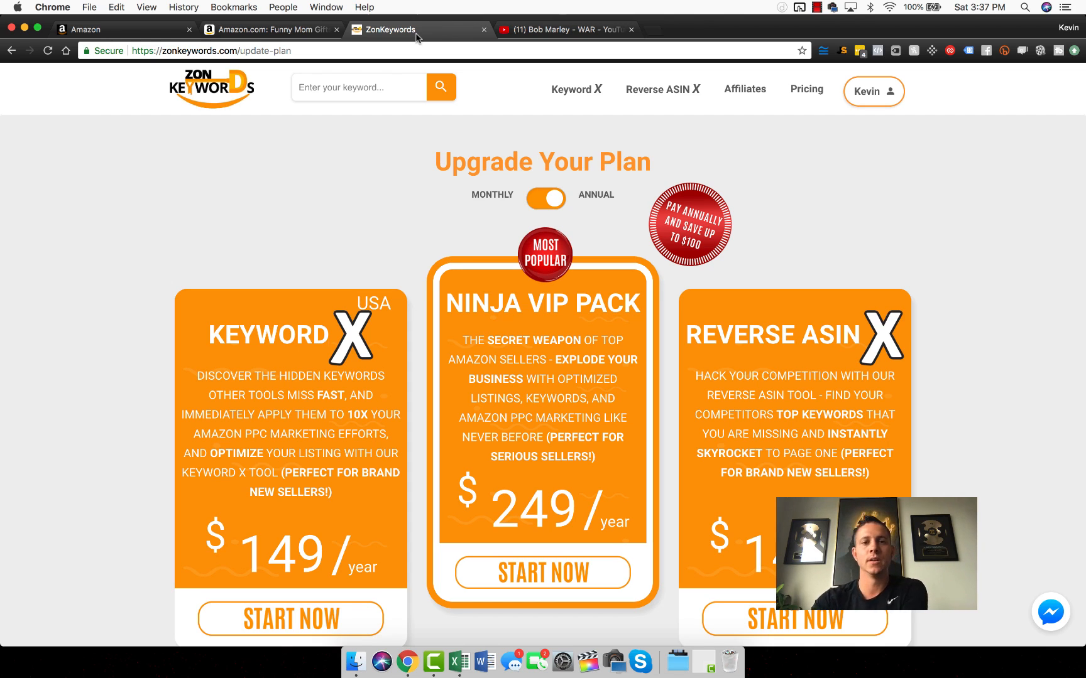
scroll(403, 235, "down", 1)
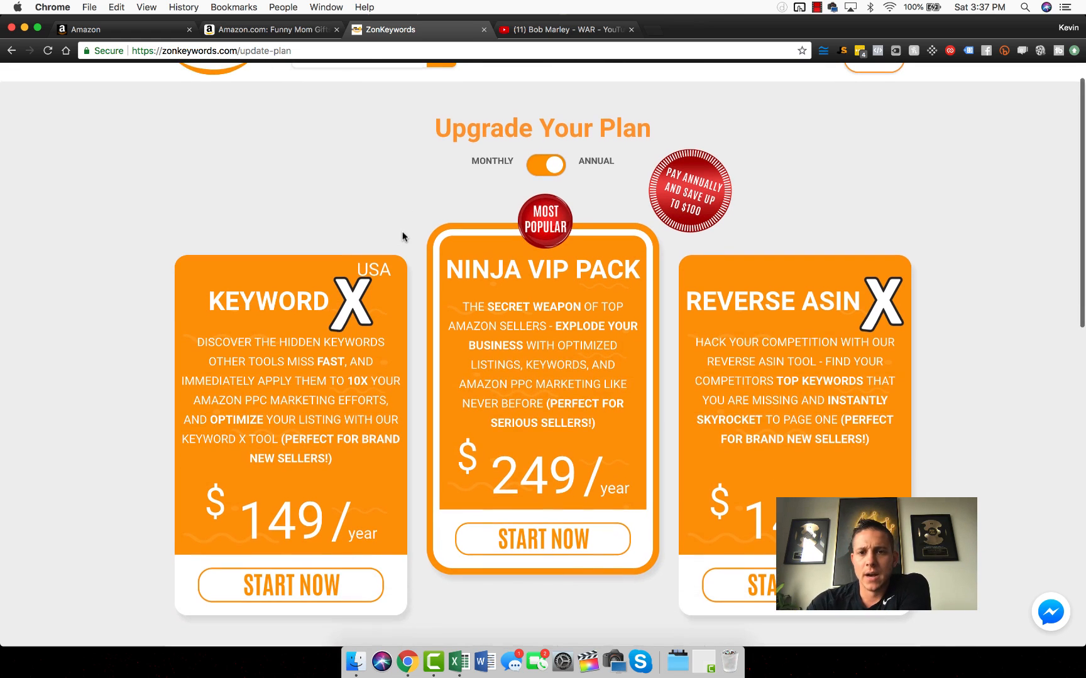
left_click(544, 170)
left_click(544, 170)
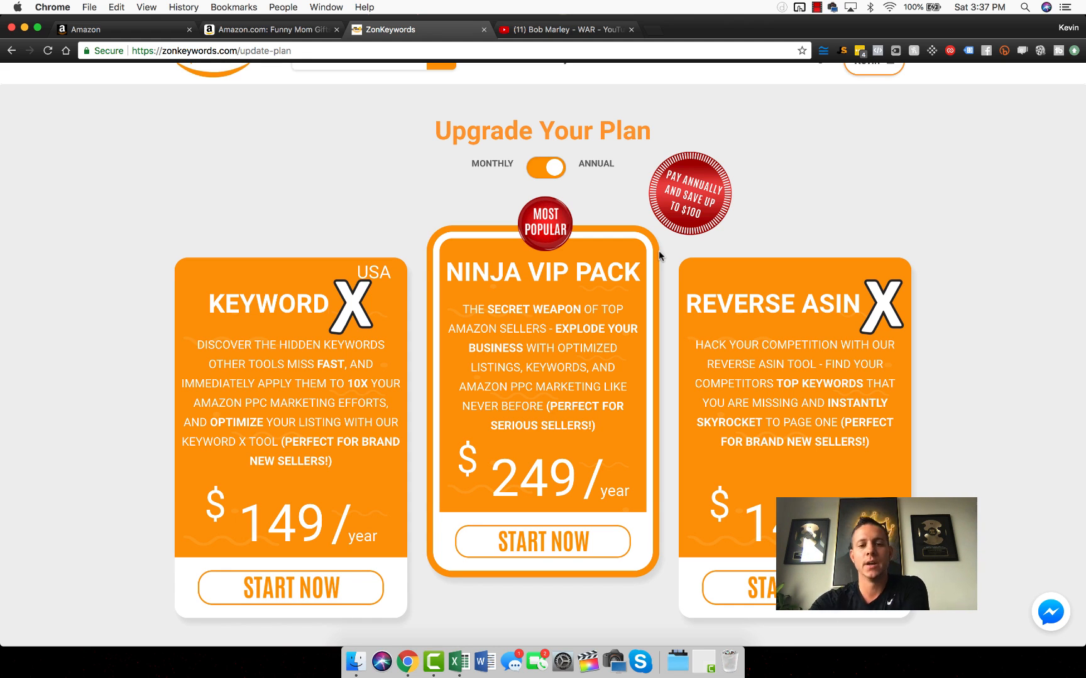
scroll(658, 252, "down", 6)
scroll(659, 252, "up", 7)
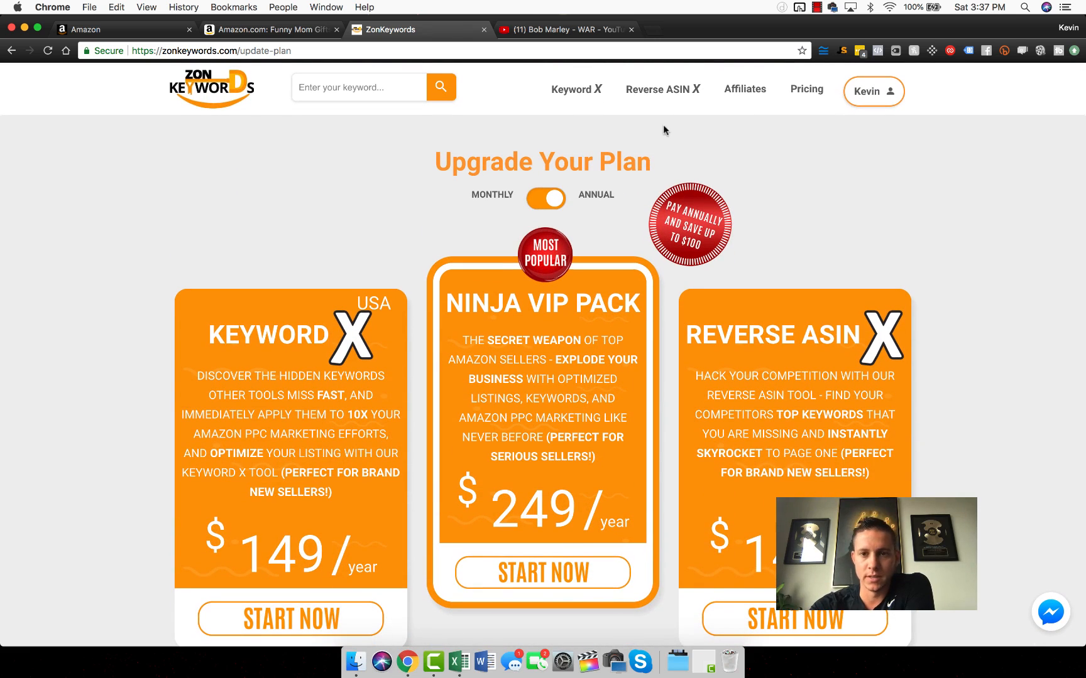
left_click(574, 92)
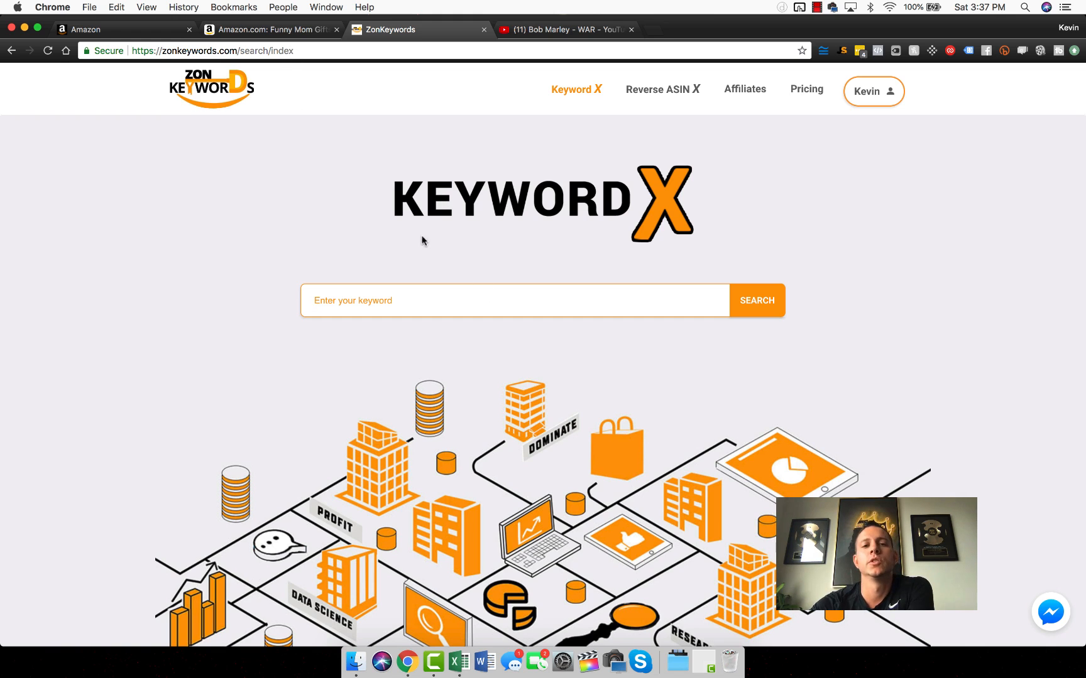
Return to the Amazon mug listing and examine the keywords used in its product title, such as "Funny", "Mom" and "Gifts"
left_click(265, 29)
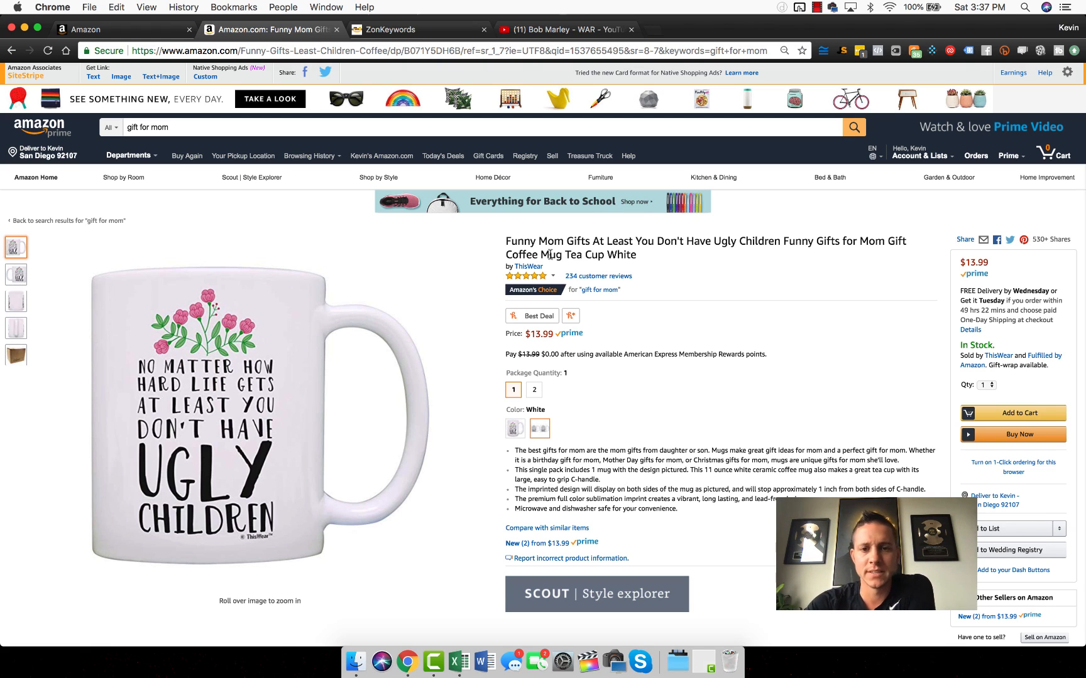
triple_click(537, 239)
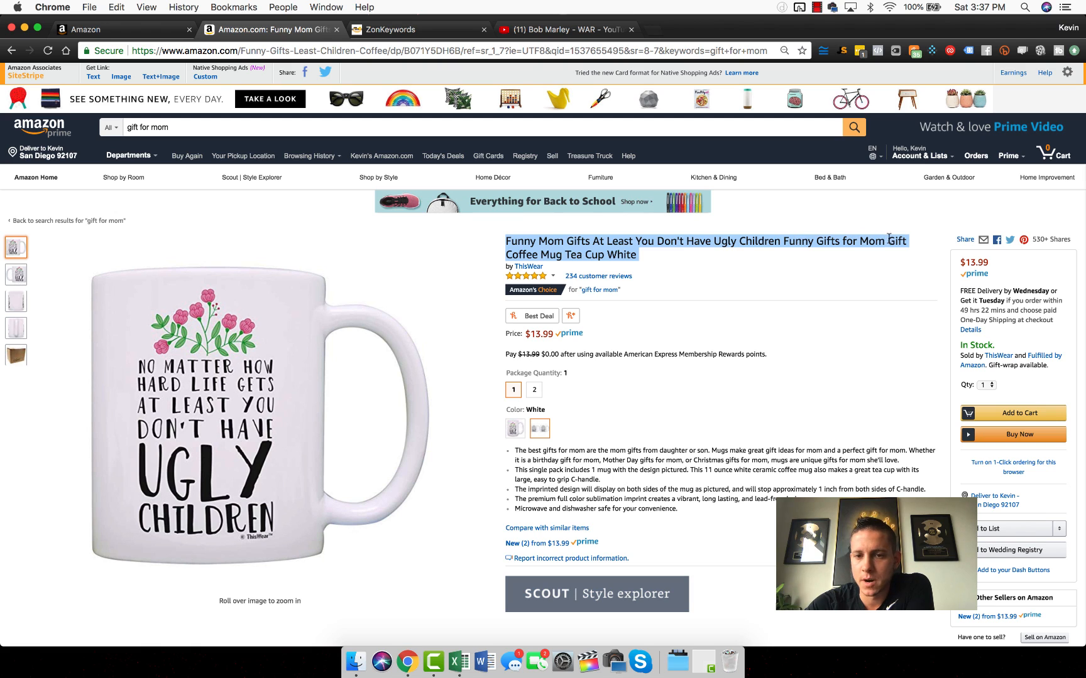
left_click(622, 255)
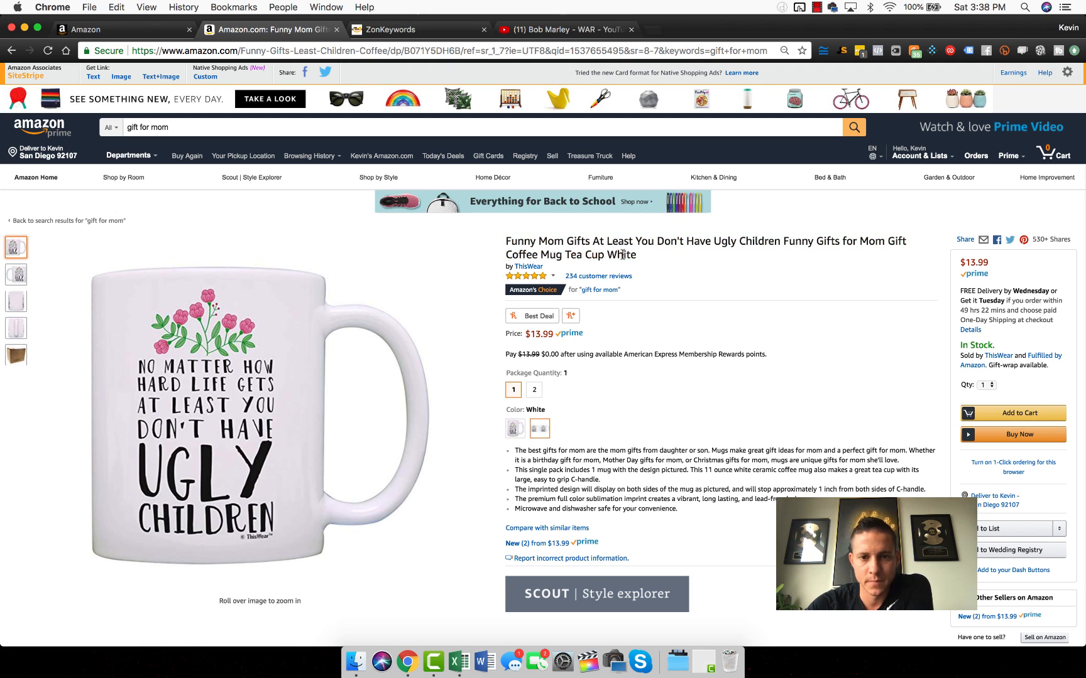
triple_click(507, 240)
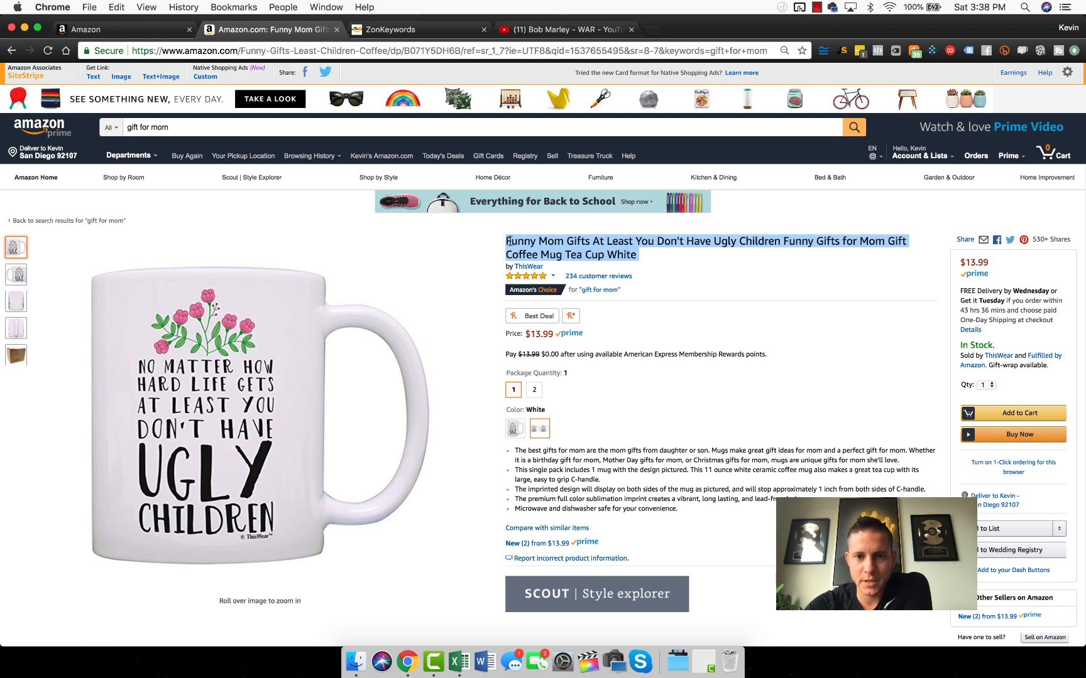
left_click(510, 240)
double_click(518, 241)
left_click(550, 240)
double_click(551, 241)
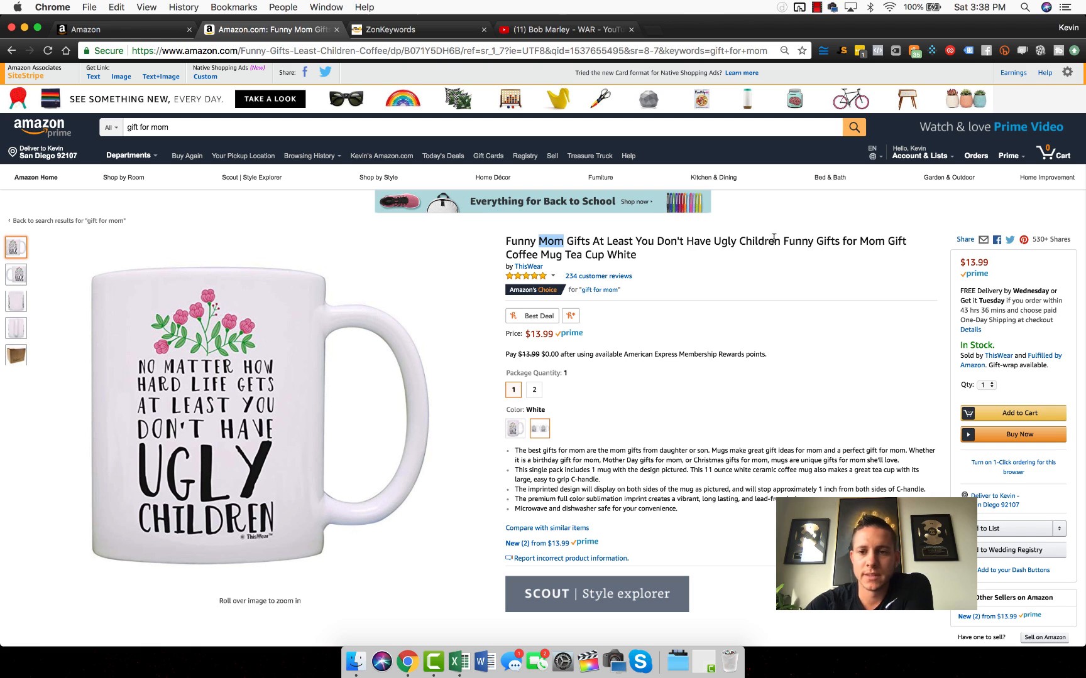
double_click(794, 241)
double_click(871, 240)
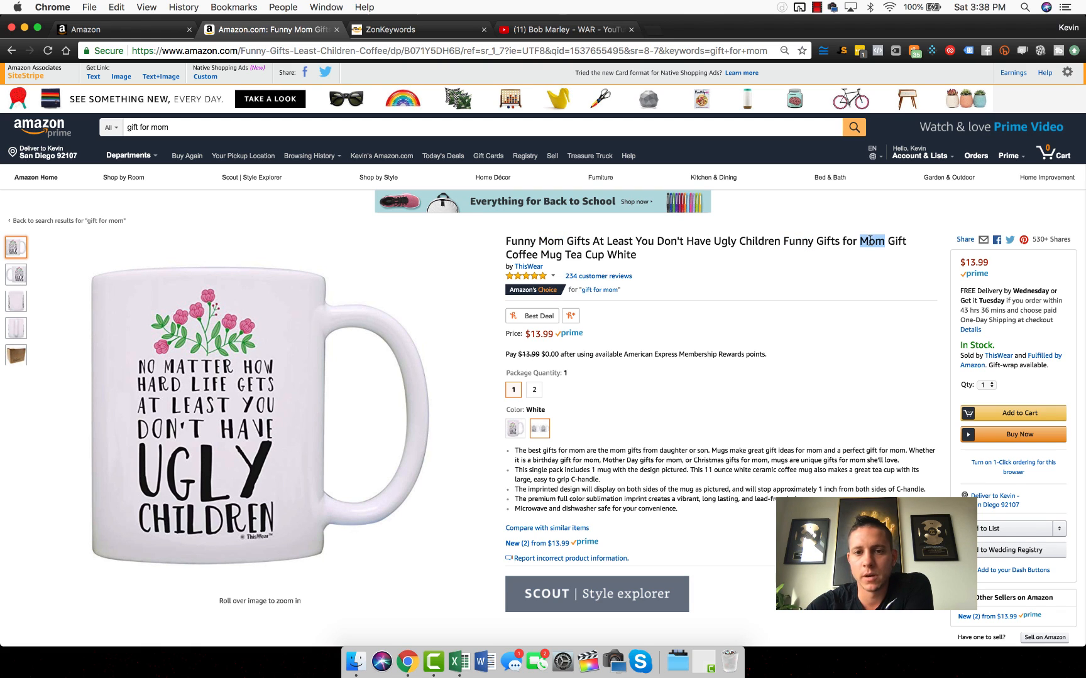
left_click_drag(502, 243, 649, 244)
left_click(648, 254)
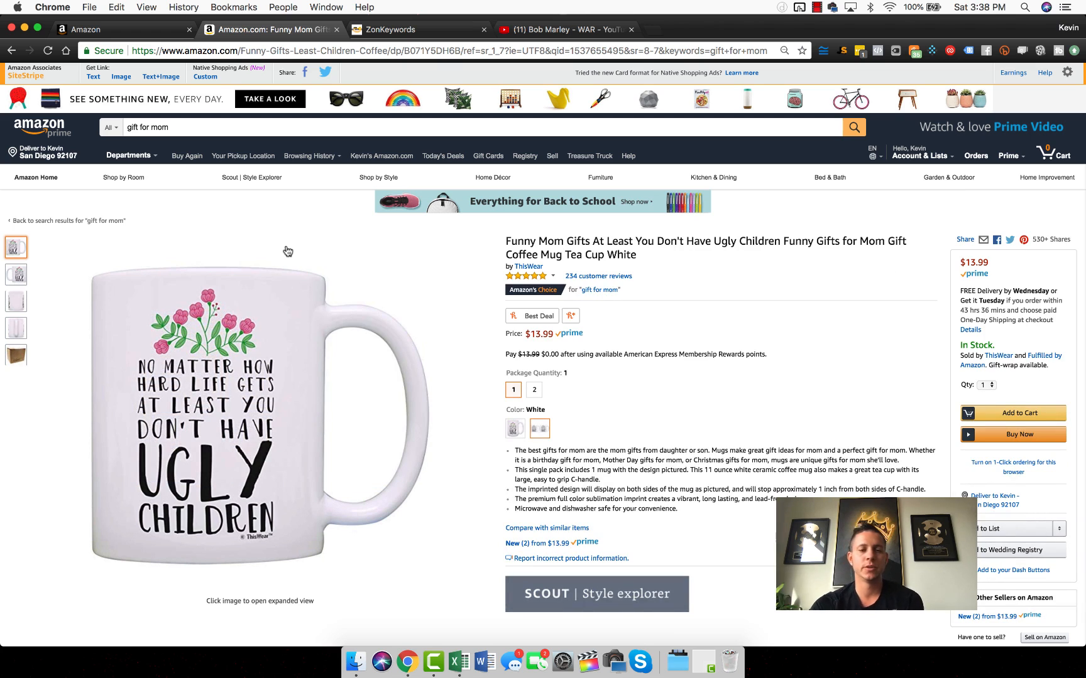
Search Keyword X on ZonKeywords for "gift for mom" and review the word cloud and related keyword table
left_click(370, 28)
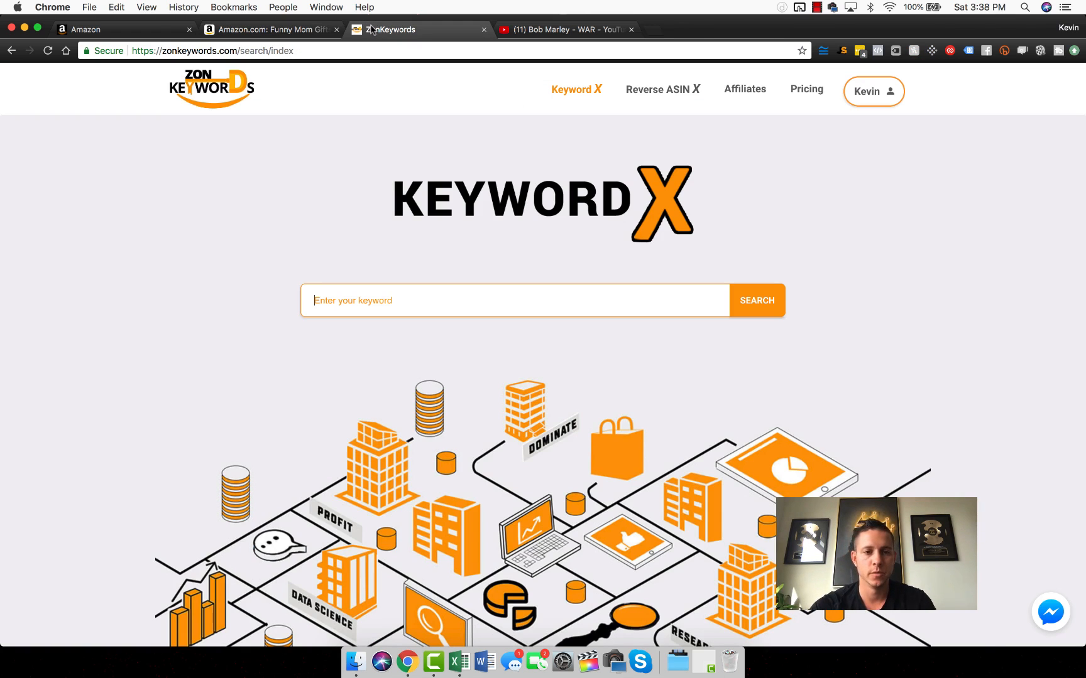
type("gift for mom")
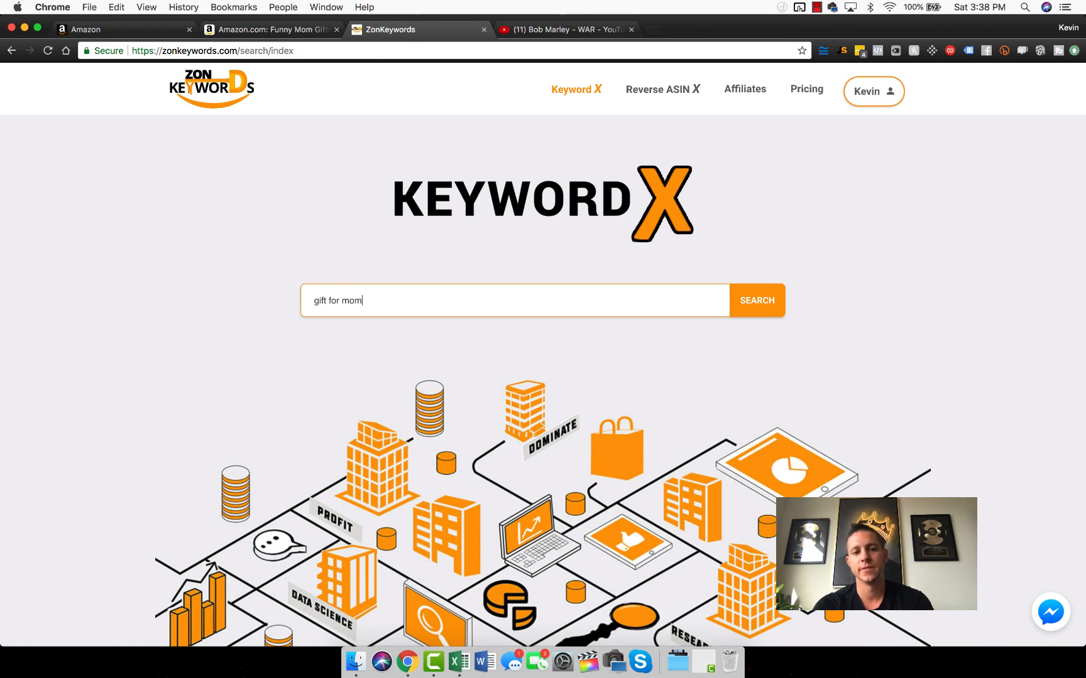
key("Return")
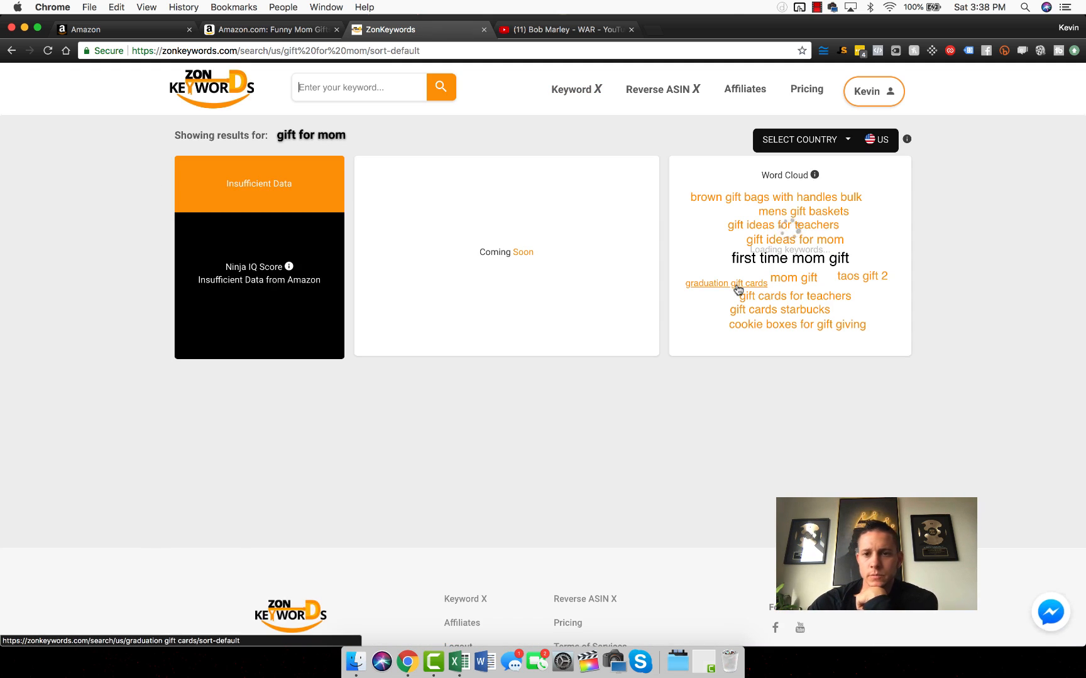
scroll(738, 289, "down", 3)
scroll(933, 234, "down", 2)
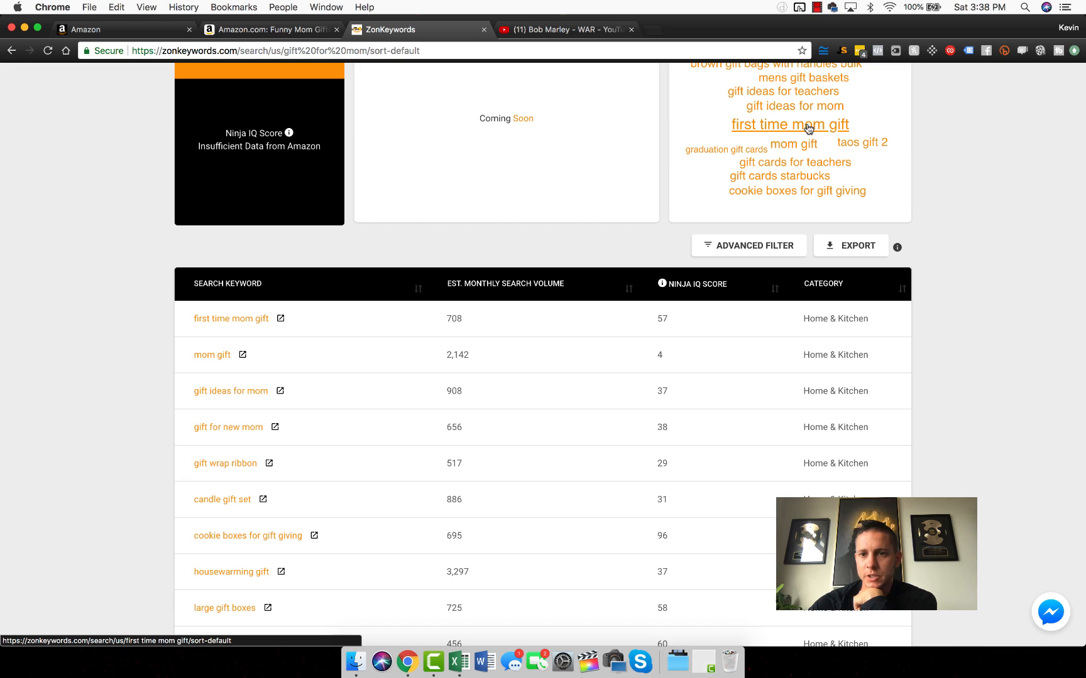
scroll(881, 121, "down", 5)
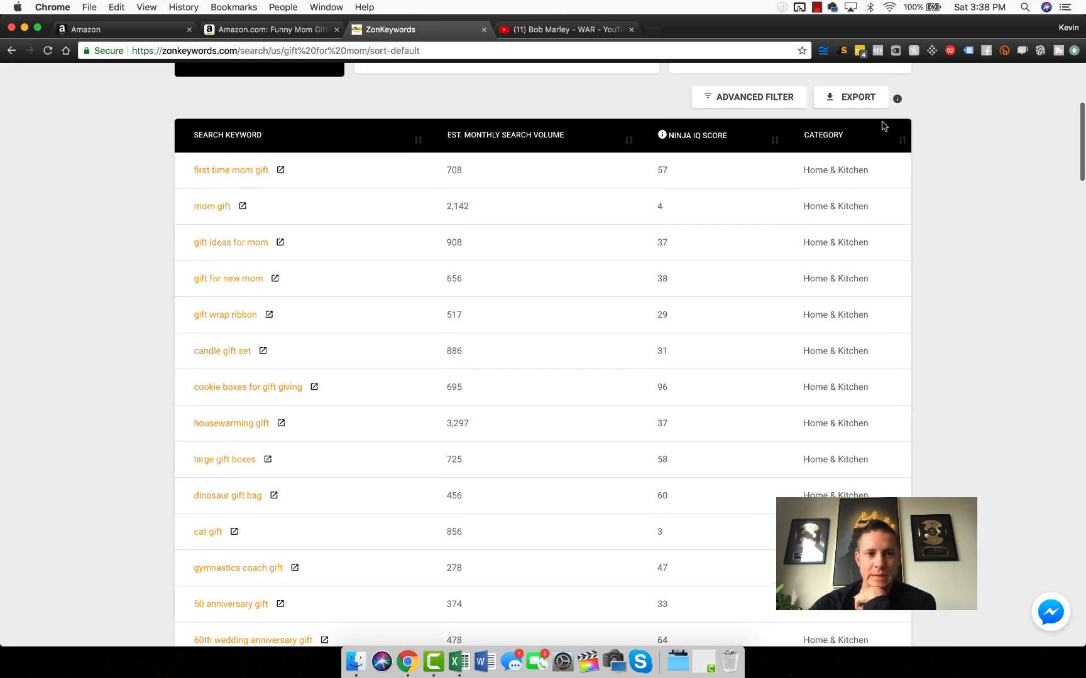
scroll(883, 126, "down", 1)
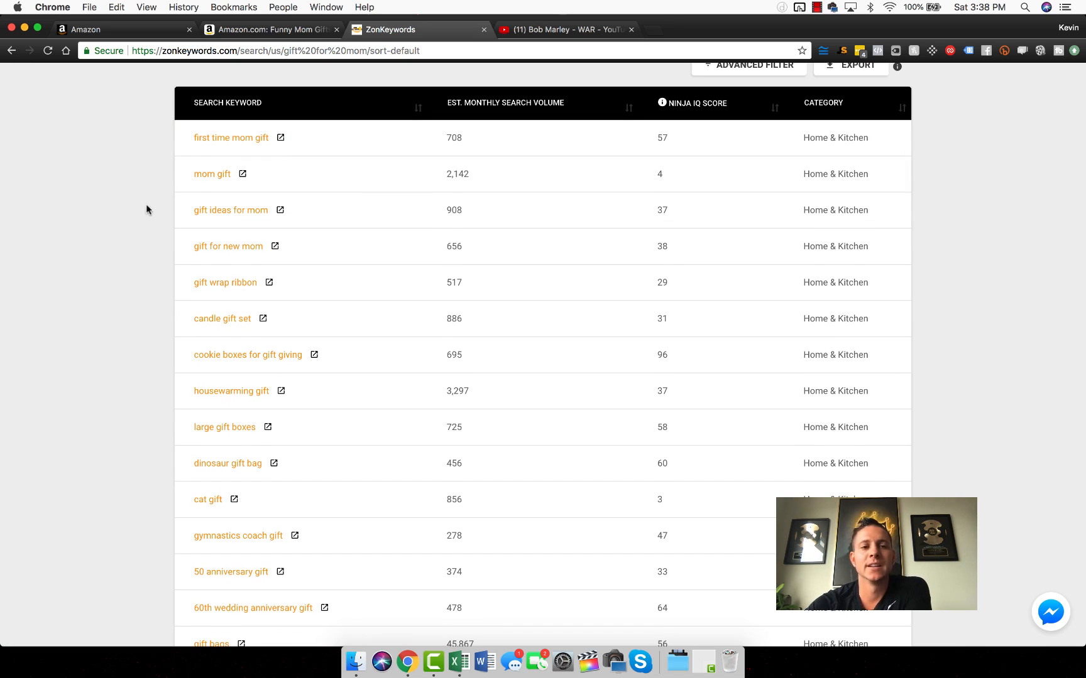
Check the Amazon search results for the related keyword "first time mom gift" and close them again
left_click(282, 139)
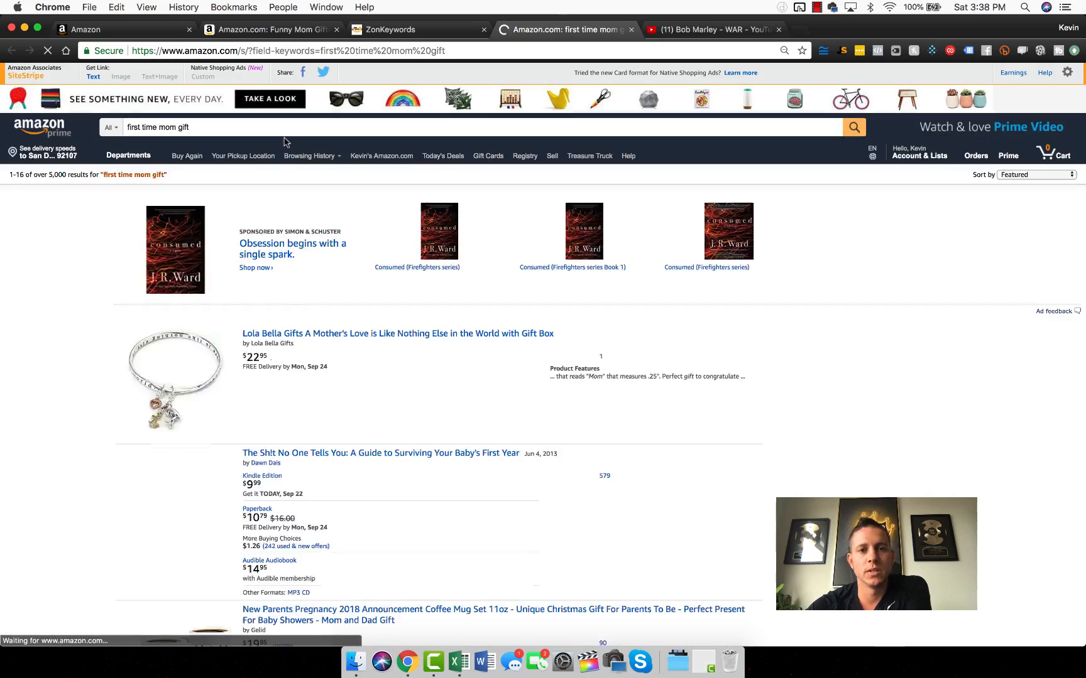
scroll(451, 532, "down", 10)
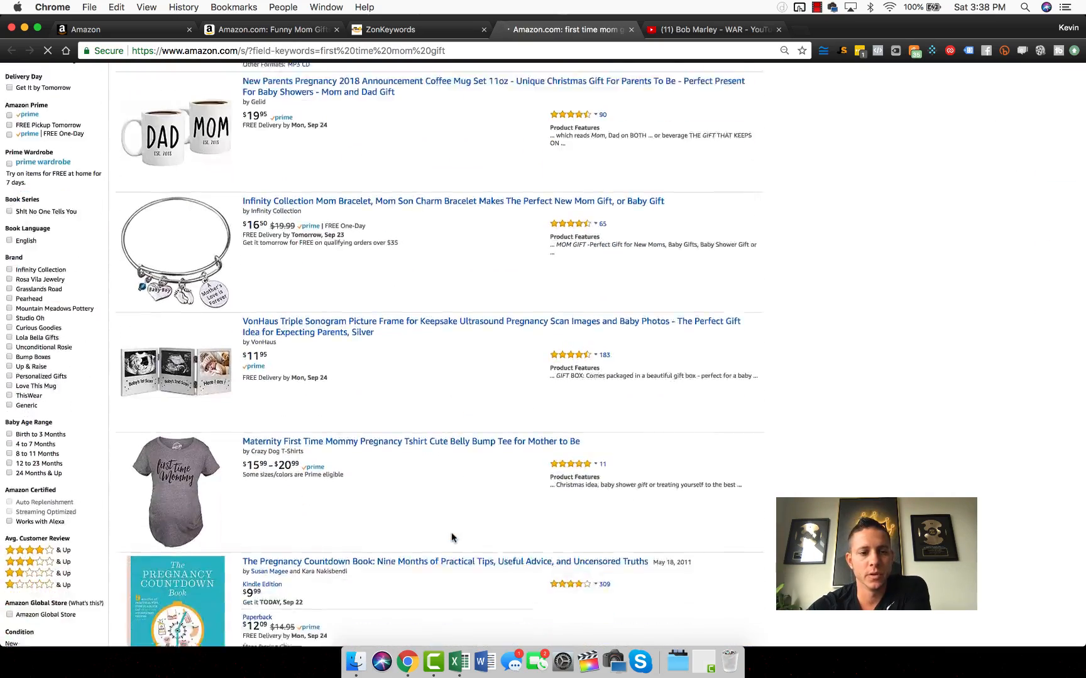
scroll(451, 535, "down", 6)
scroll(451, 536, "up", 15)
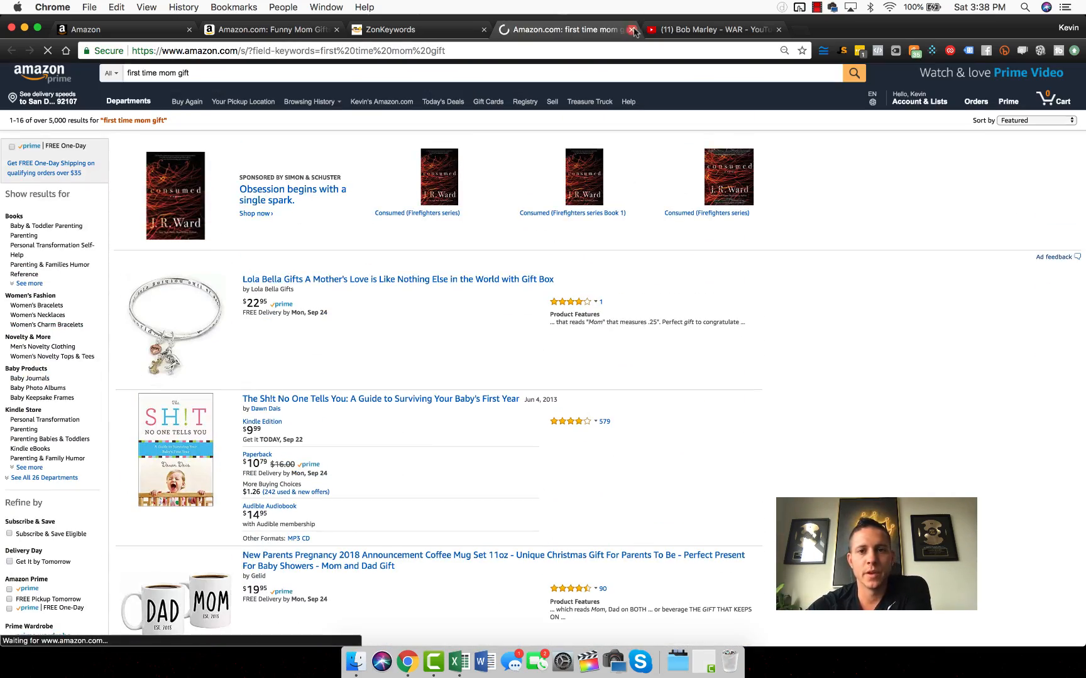
left_click(632, 29)
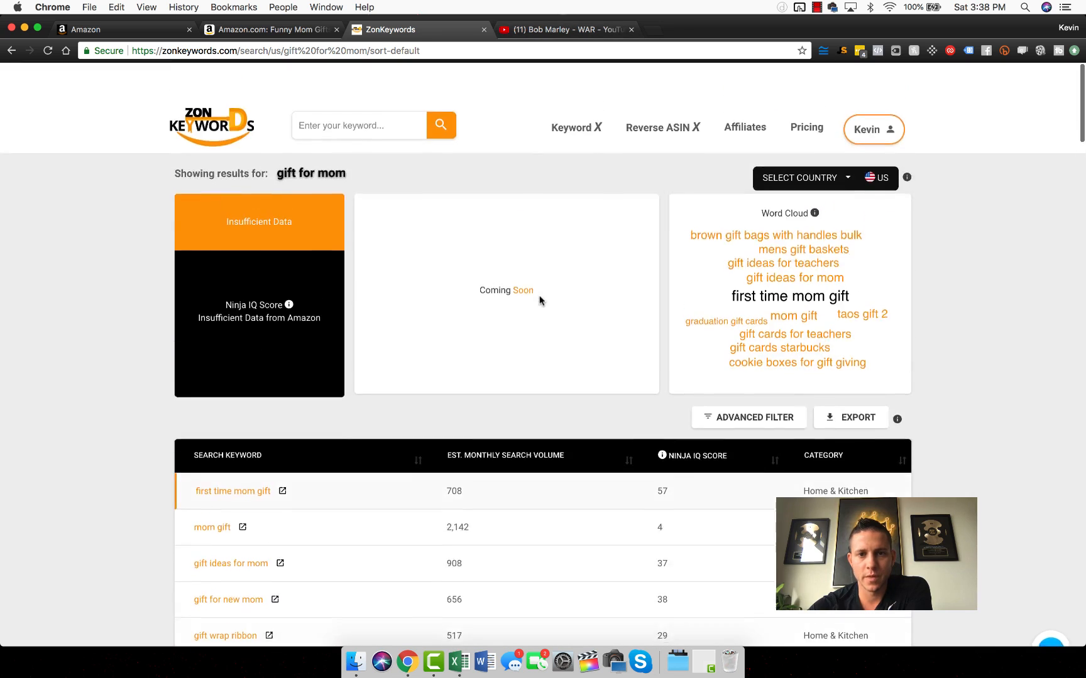
Review the ZonKeywords pricing plans with monthly billing and switch the prices to annual billing
left_click(807, 90)
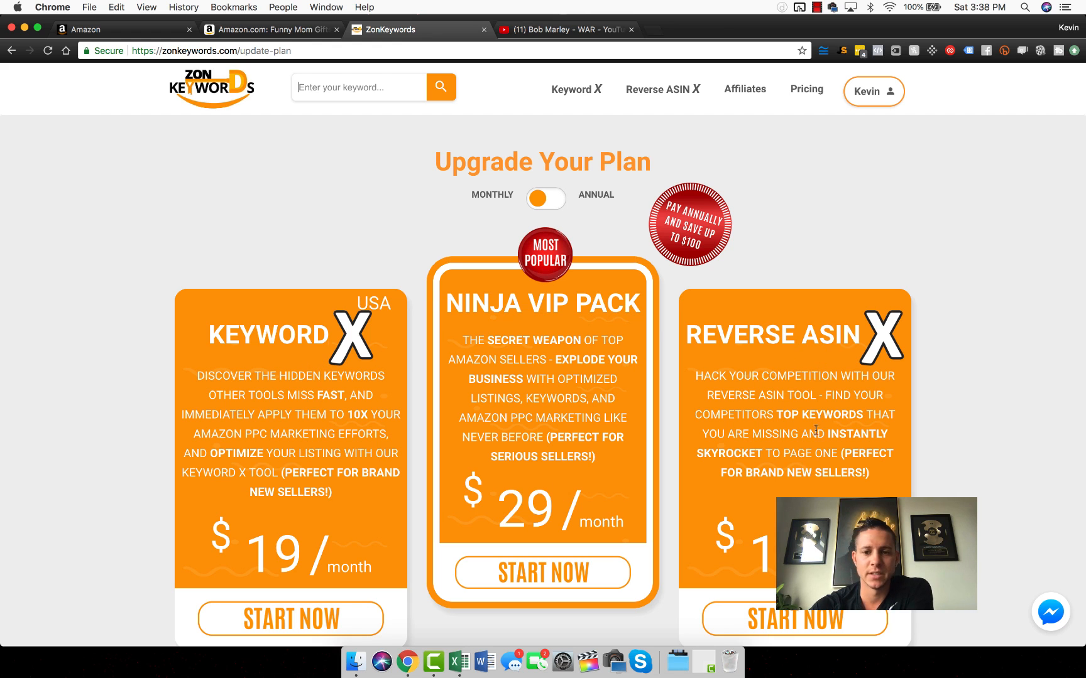
scroll(783, 366, "down", 3)
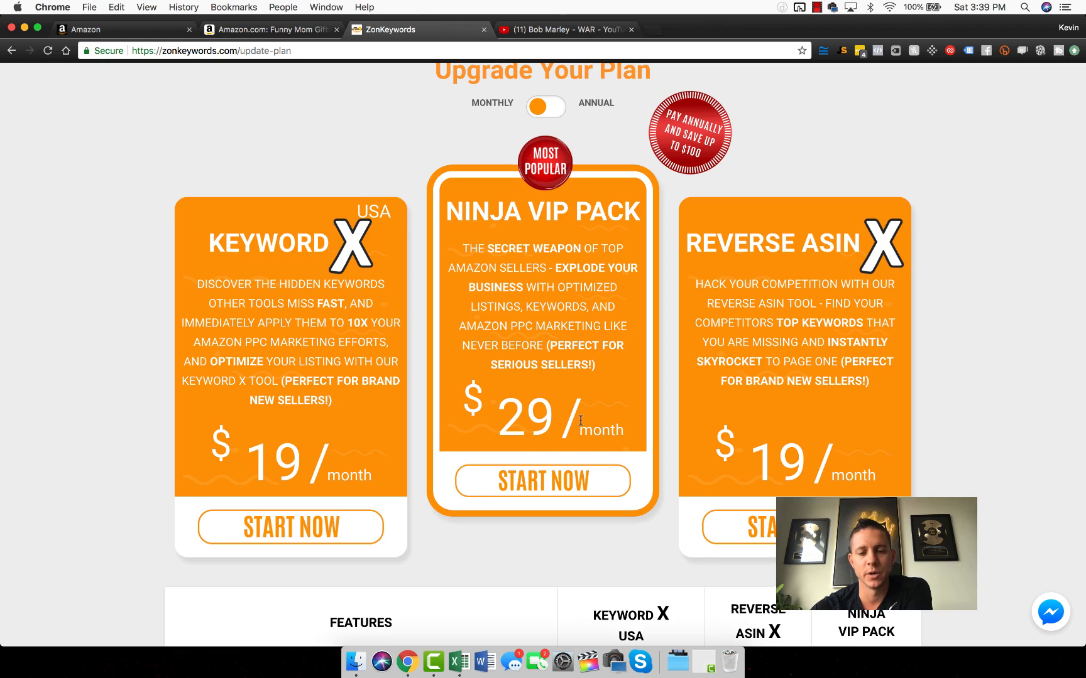
scroll(531, 424, "up", 3)
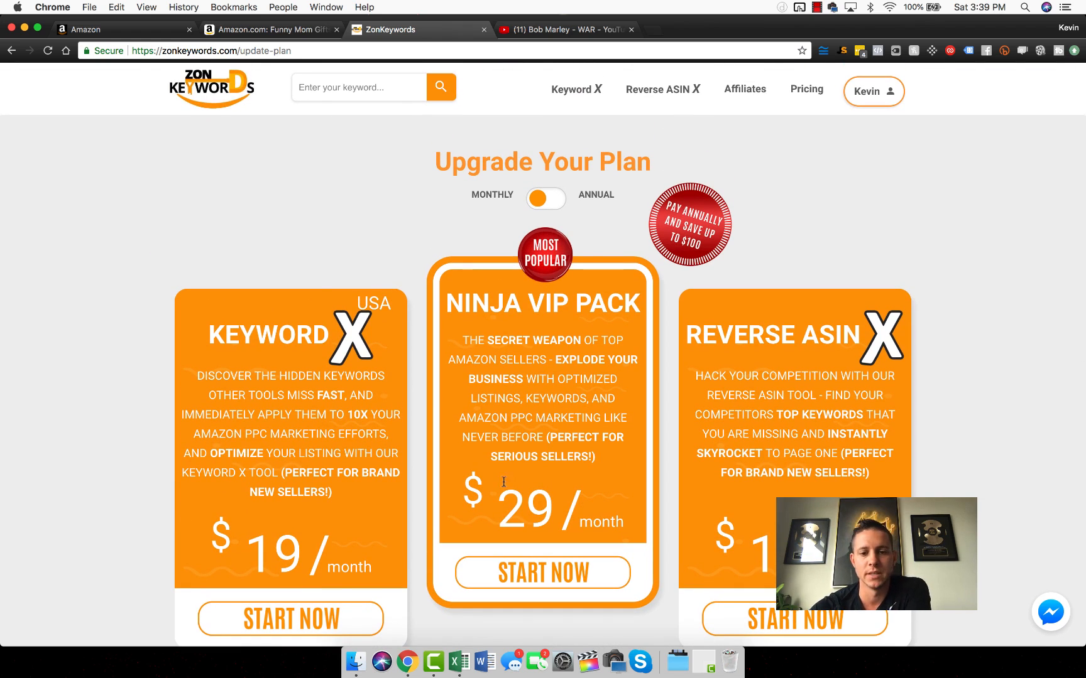
left_click(552, 201)
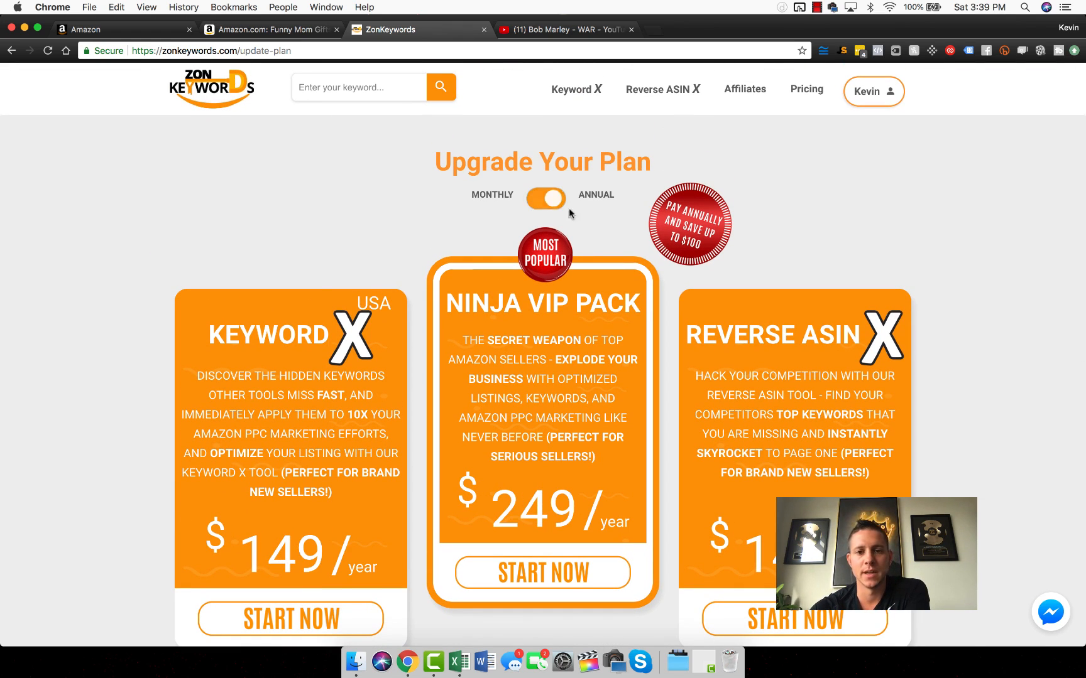
Reopen the Keyword X tool and run a search for "gift for mom"
left_click(593, 92)
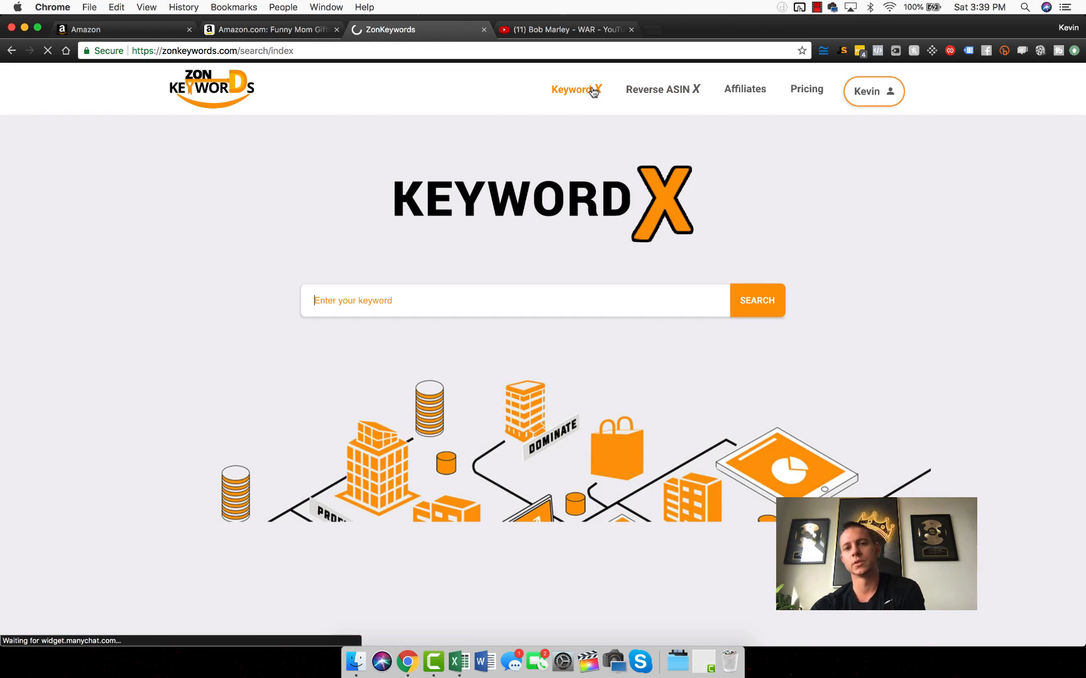
left_click(379, 306)
type("gif")
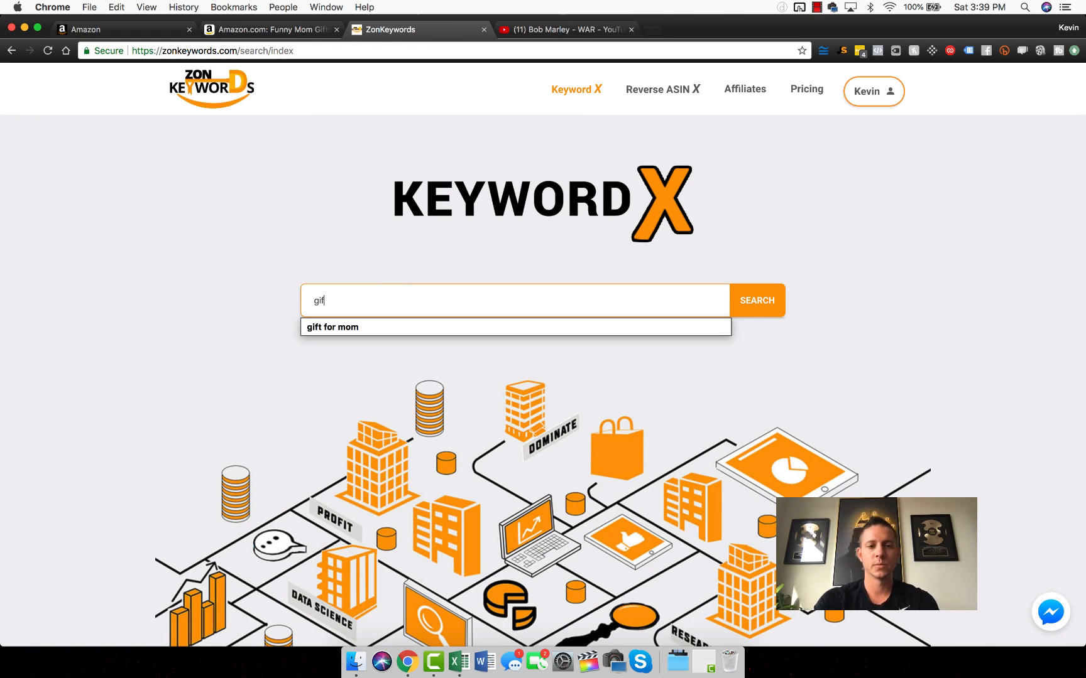
type("t for mom")
key("Return")
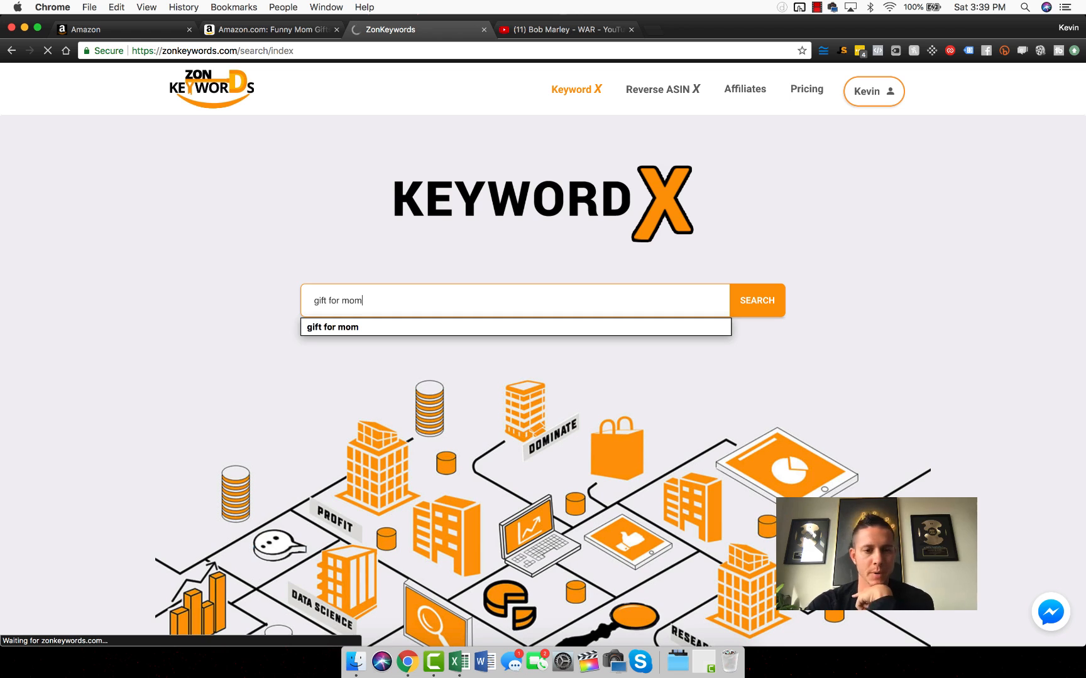
Open the advanced filter for the "gift for mom" keyword table and look through its category options
scroll(187, 298, "down", 2)
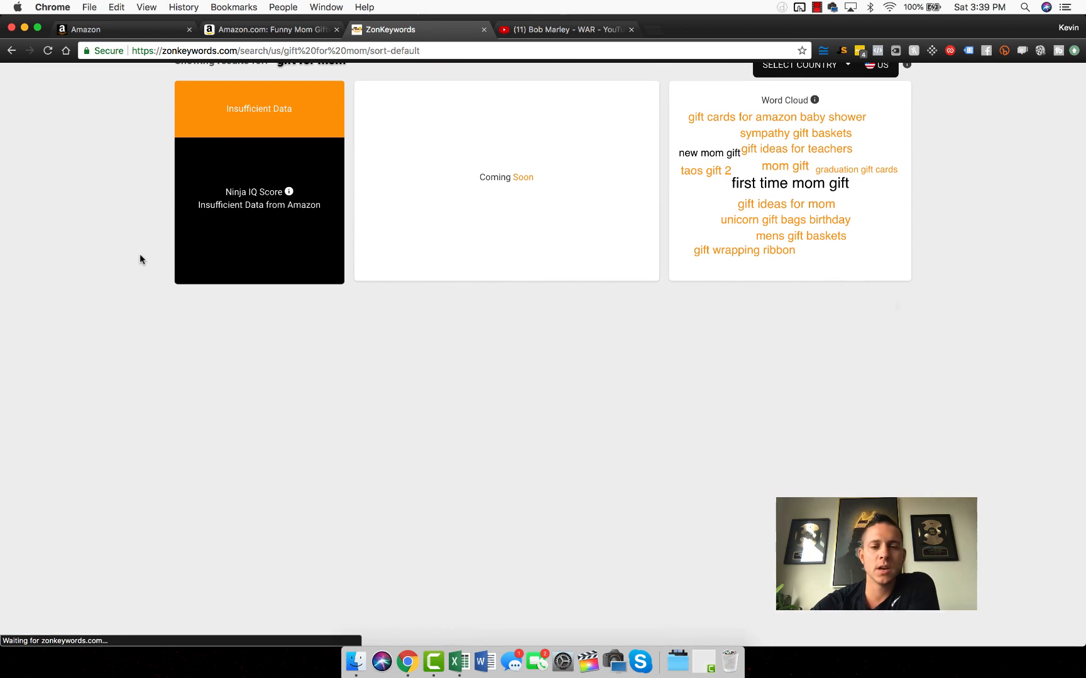
scroll(139, 254, "down", 5)
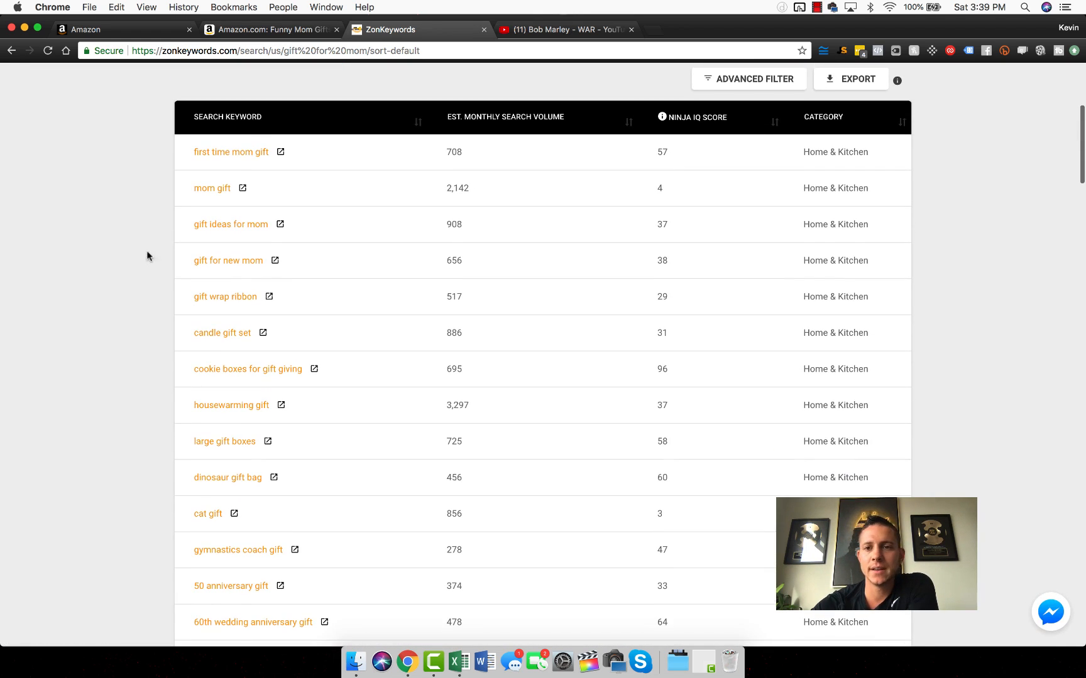
left_click(750, 79)
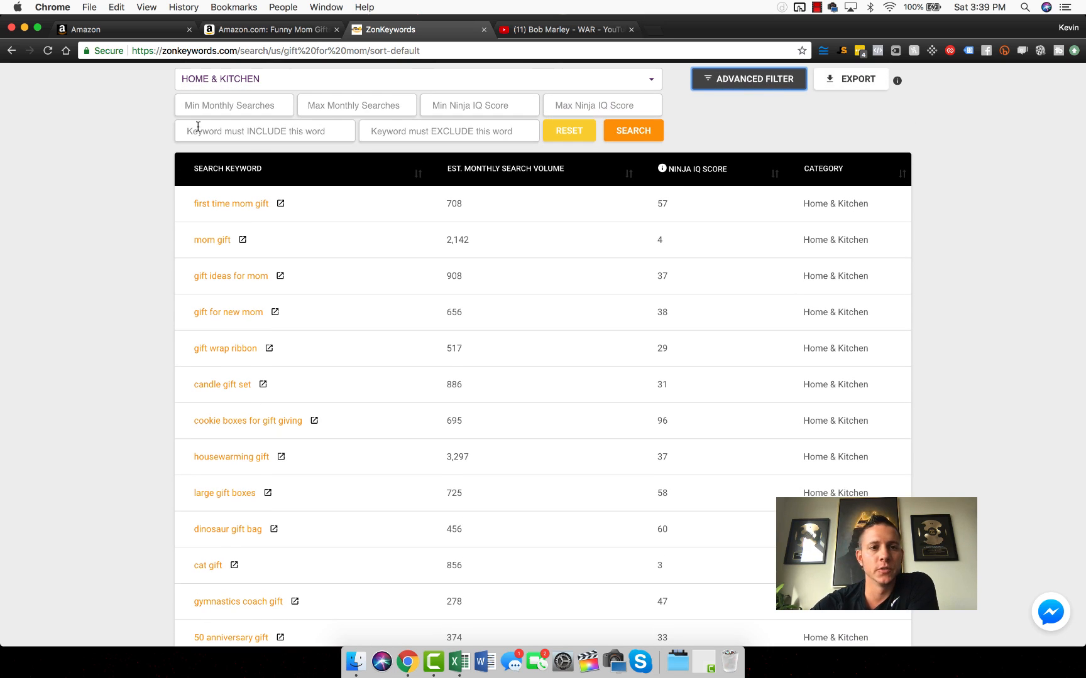
left_click(277, 82)
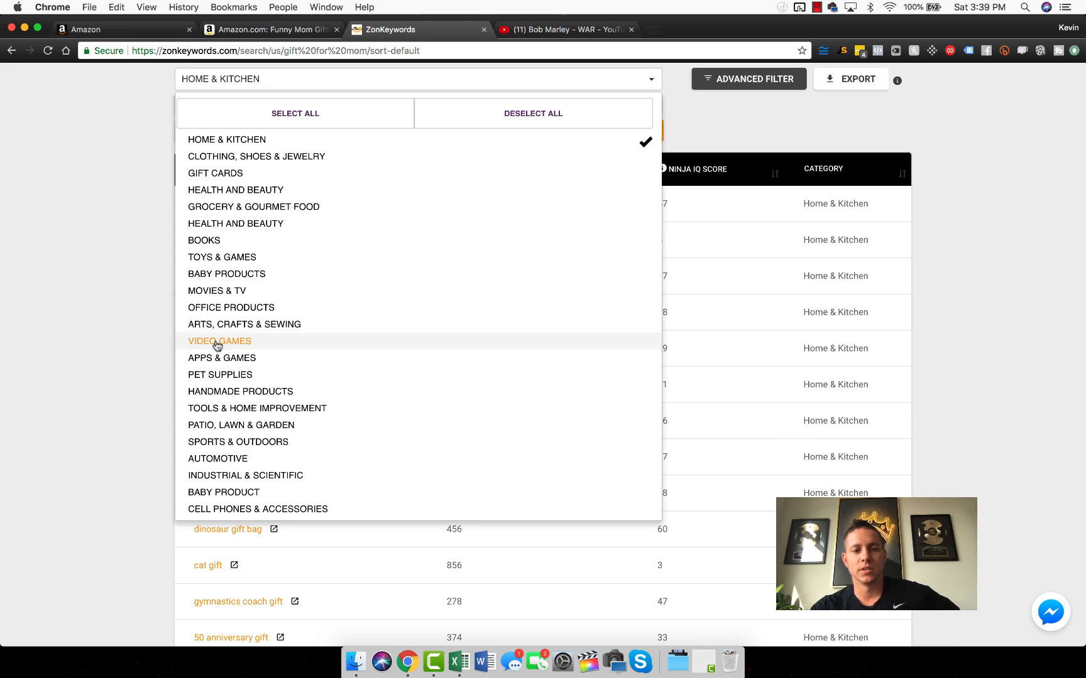
left_click(89, 338)
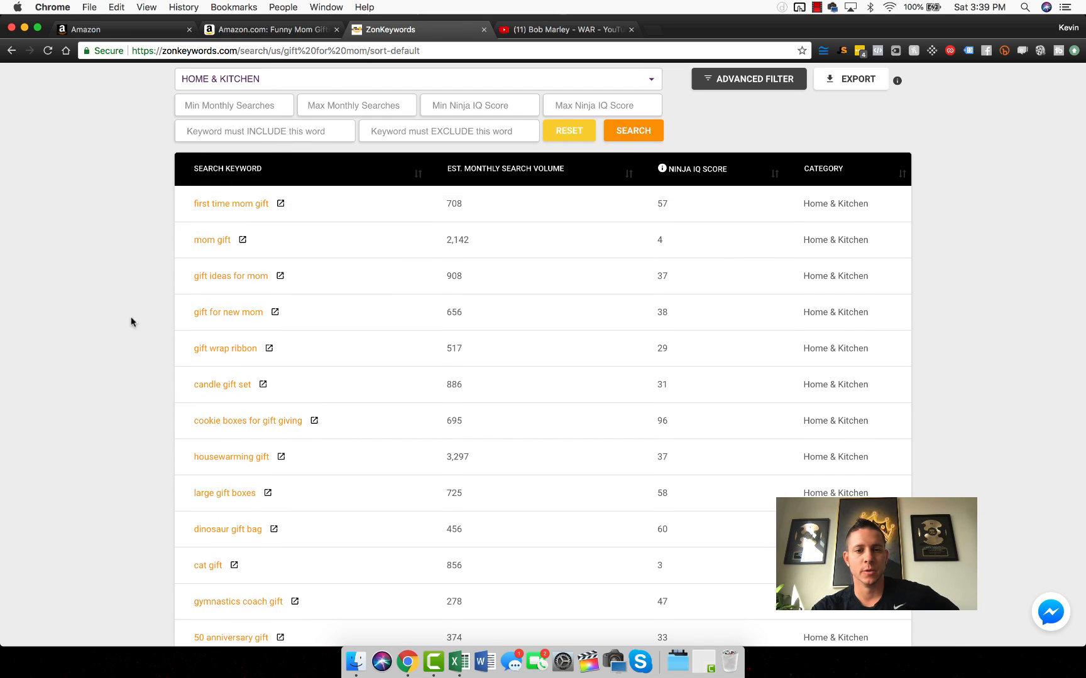
Examine the filter fields for monthly searches, Ninja IQ score, and included or excluded words, along with the table's score column
left_click(250, 105)
left_click(334, 105)
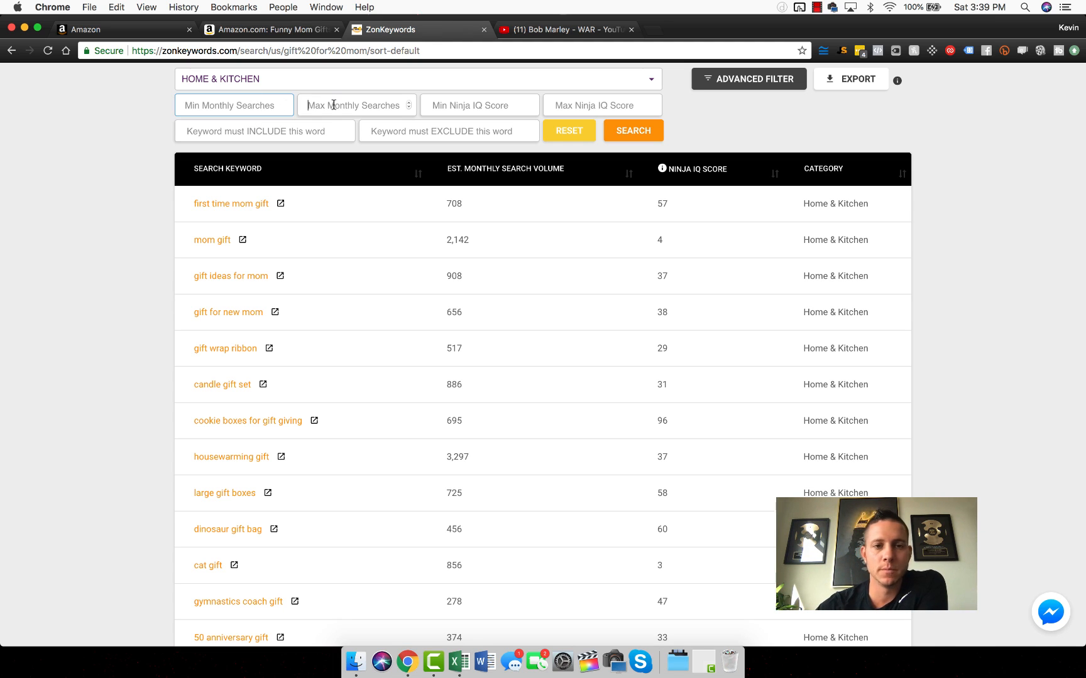
left_click(455, 106)
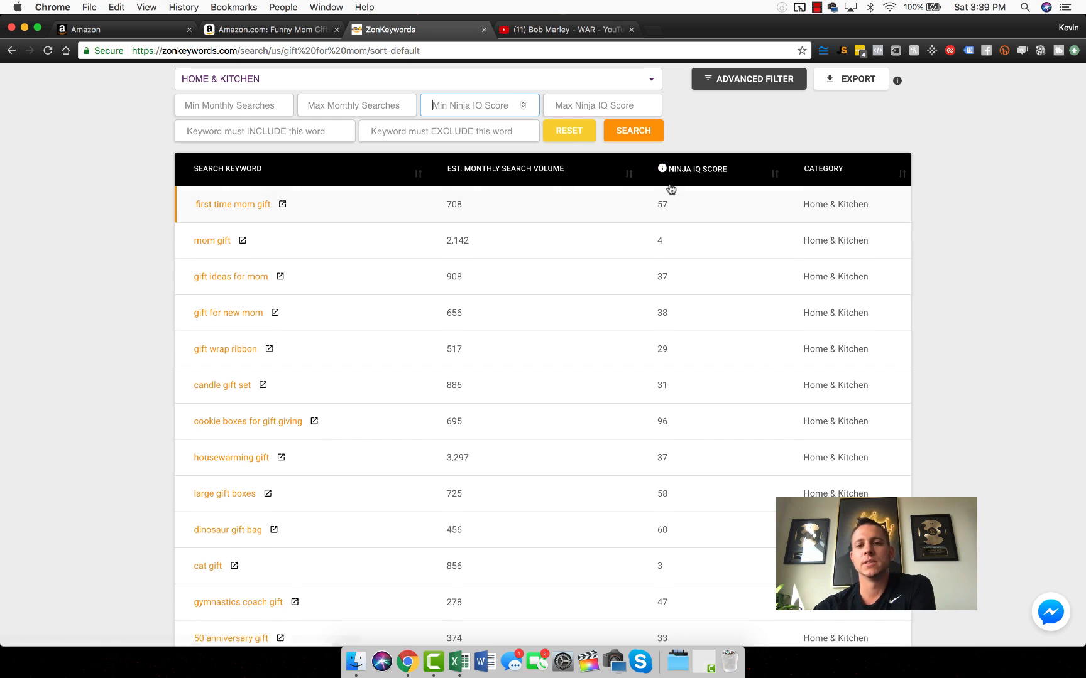
left_click(662, 171)
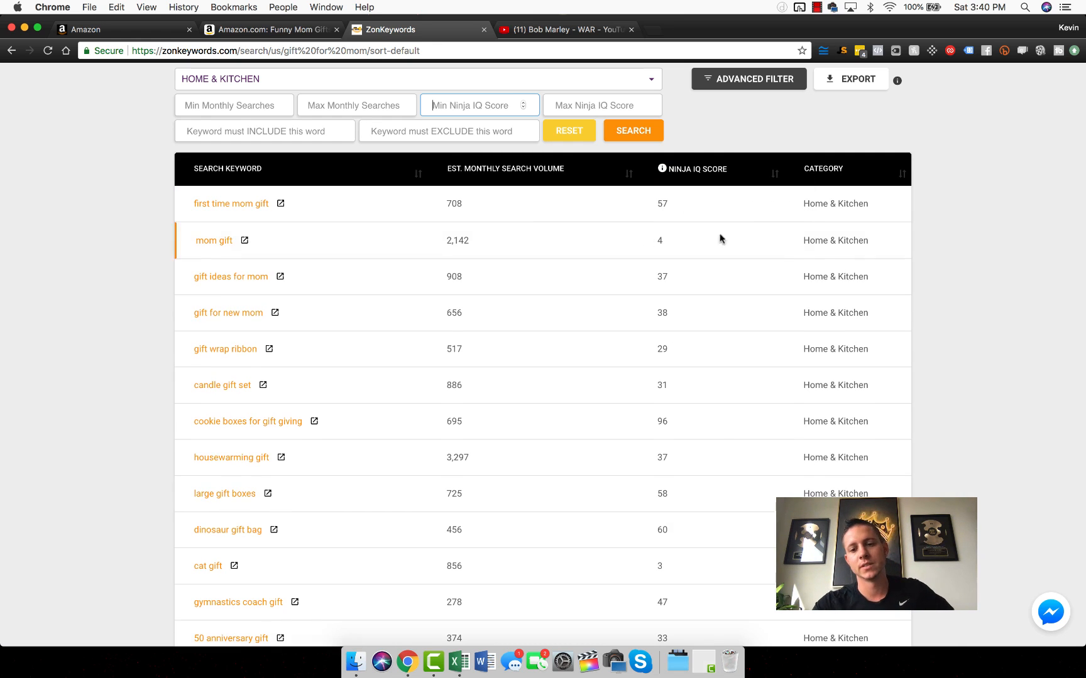
scroll(679, 297, "down", 1)
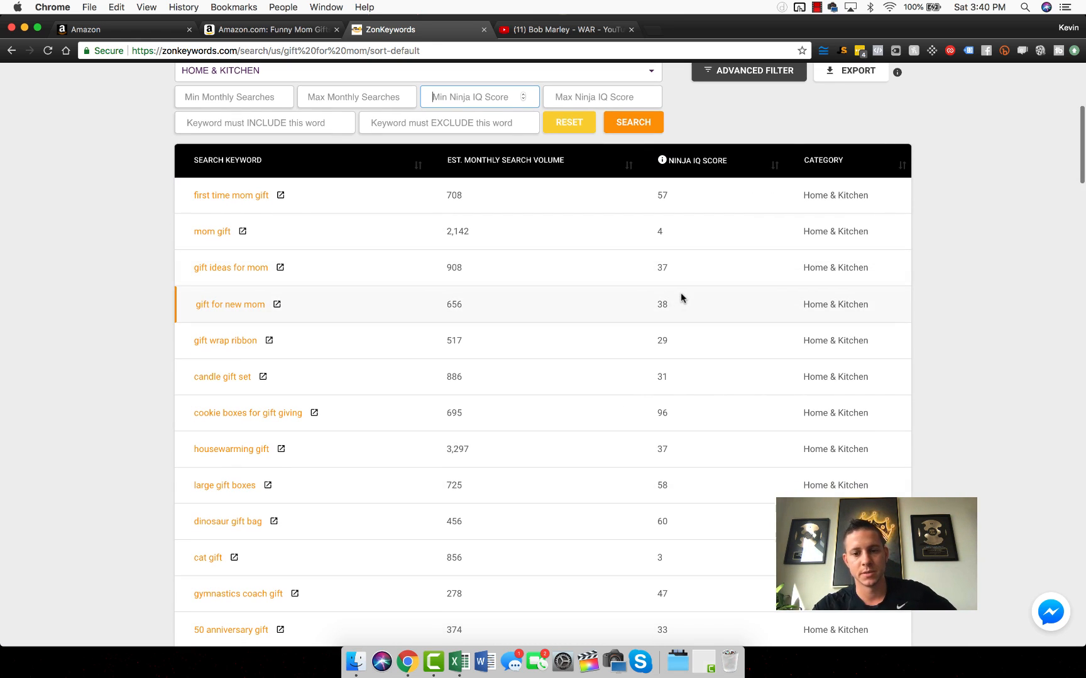
scroll(681, 294, "down", 1)
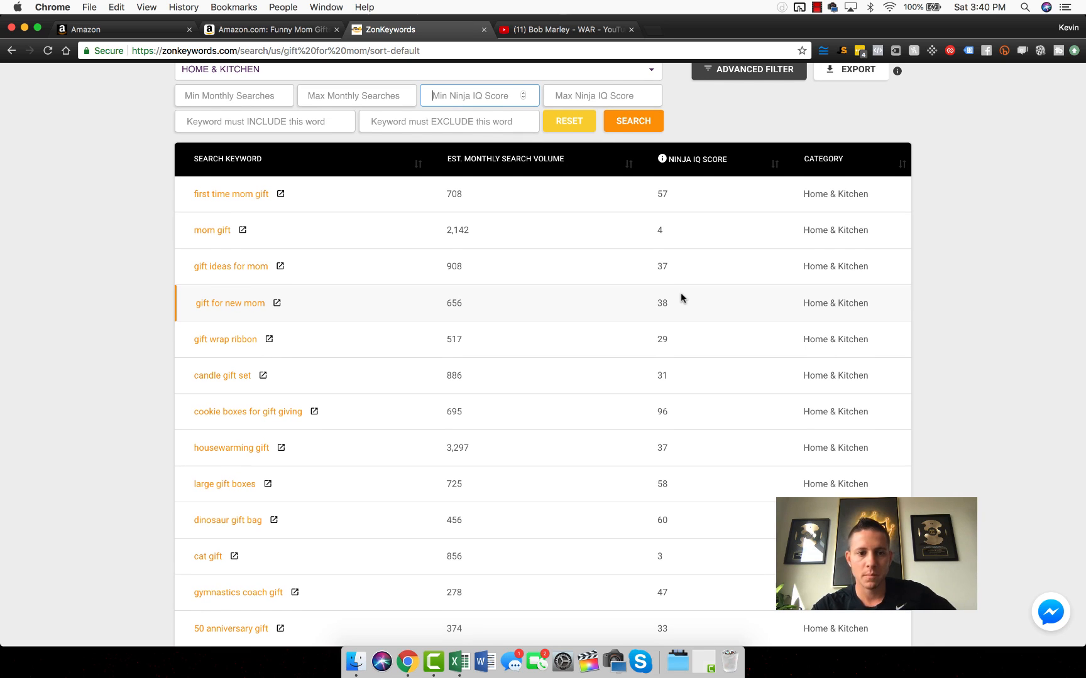
scroll(93, 292, "up", 5)
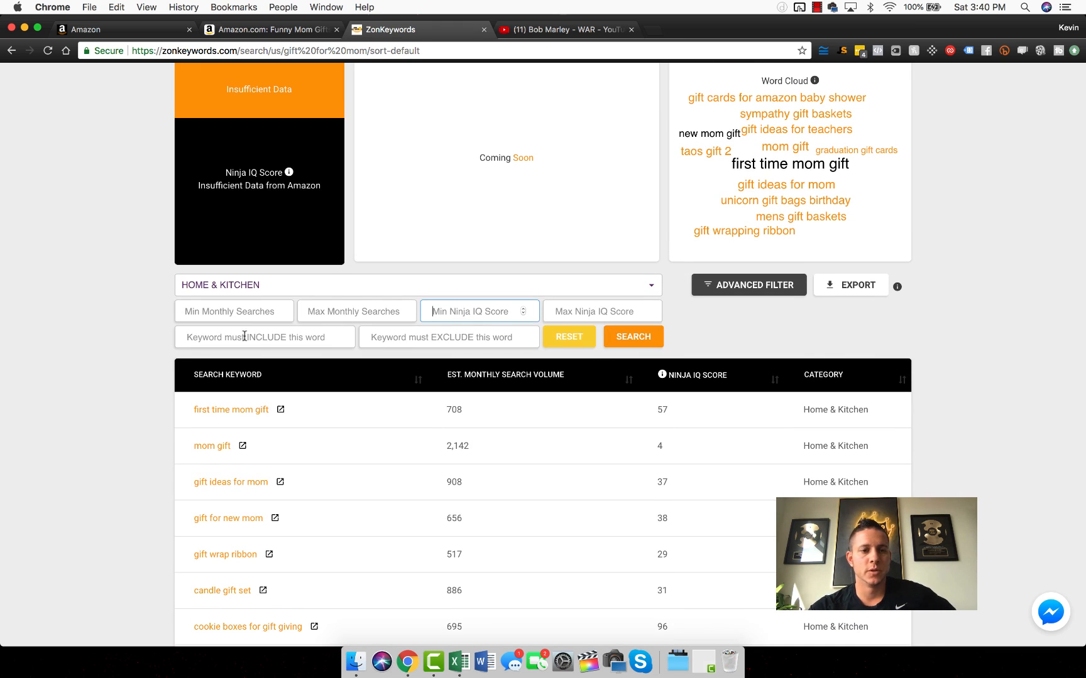
left_click(221, 336)
left_click(426, 340)
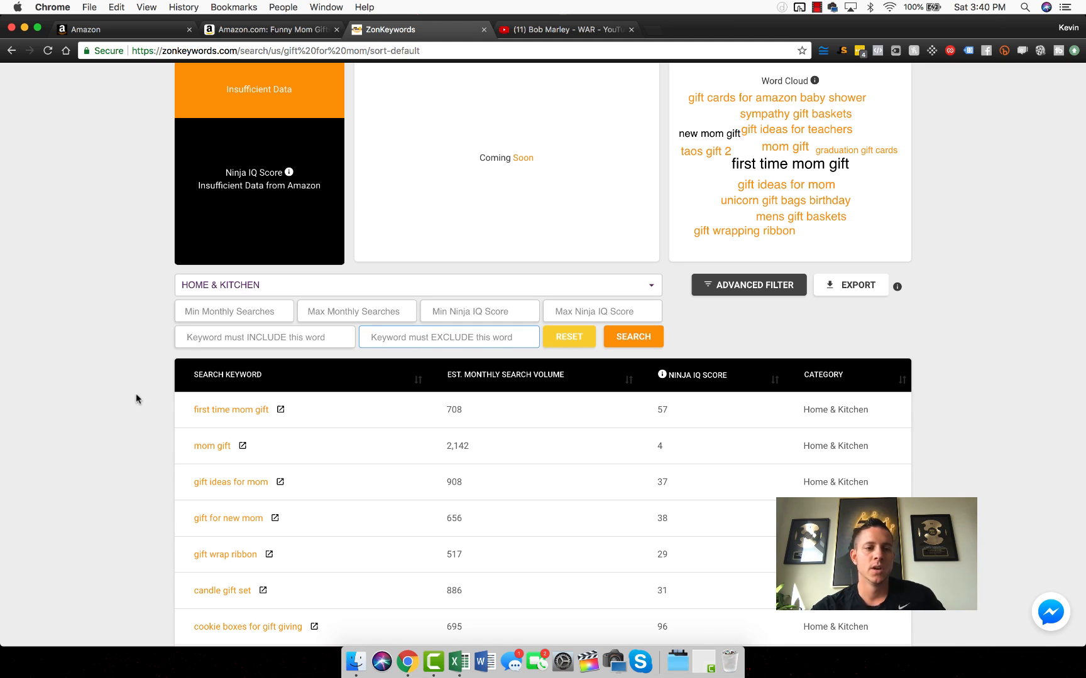
Hide the advanced filter and export the "gift for mom" keyword results to a CSV file
left_click(775, 286)
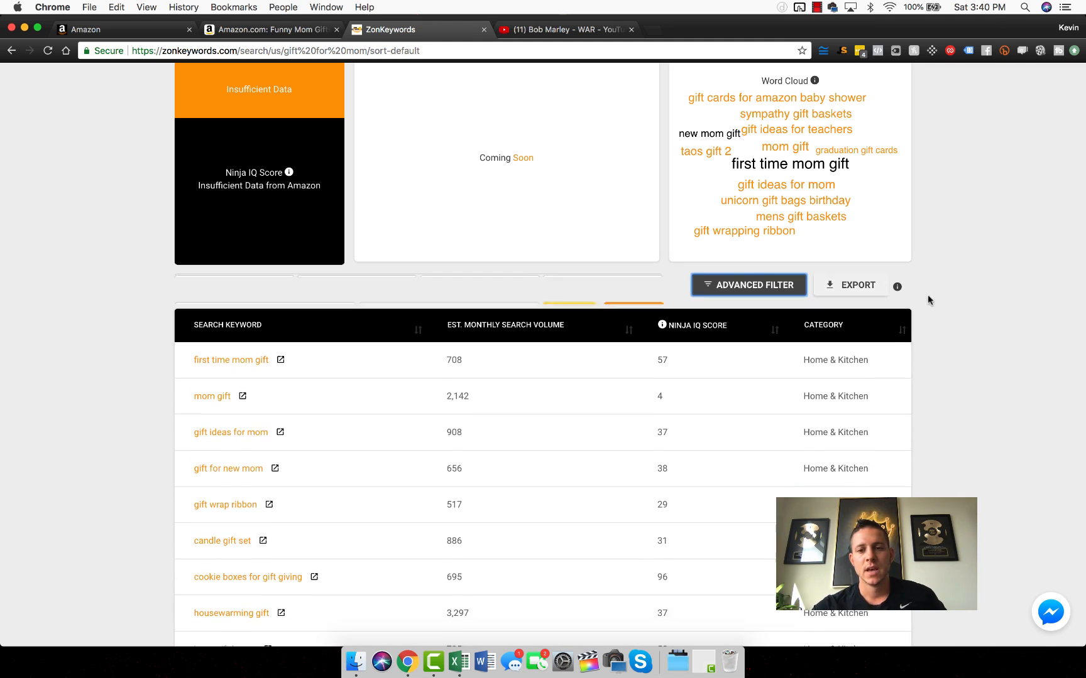
scroll(994, 290, "down", 5)
left_click(839, 150)
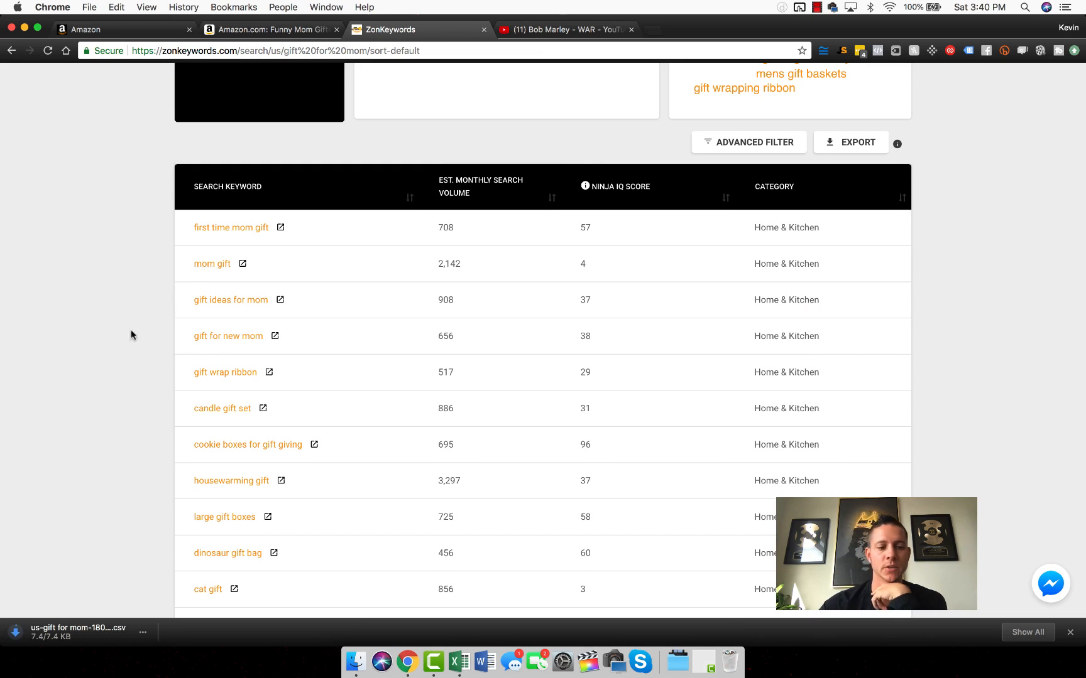
Run a keyword search for "coffee mug for mom" and export its related keywords to a CSV file
scroll(106, 333, "up", 8)
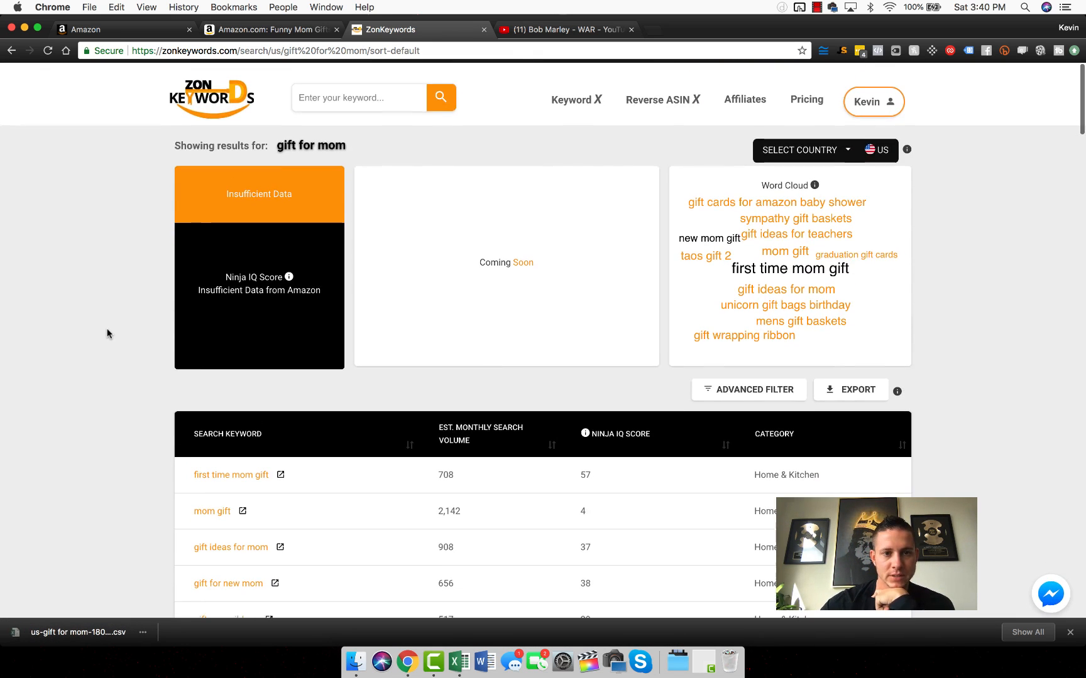
left_click(338, 93)
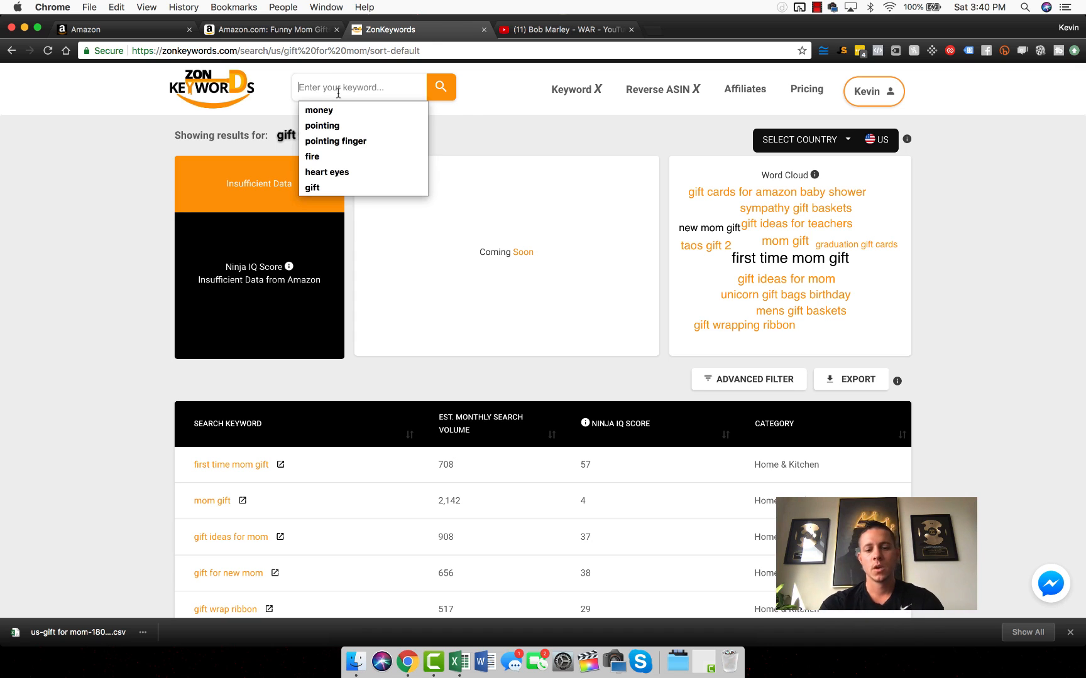
type("coff")
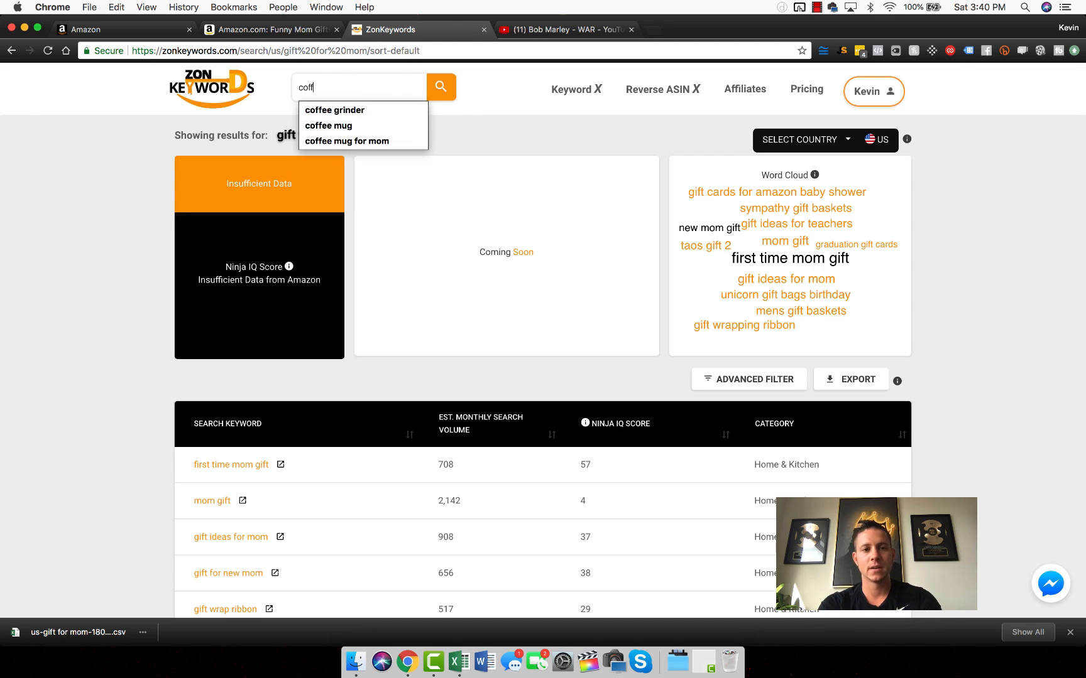
type("ee mug for mom")
key("Return")
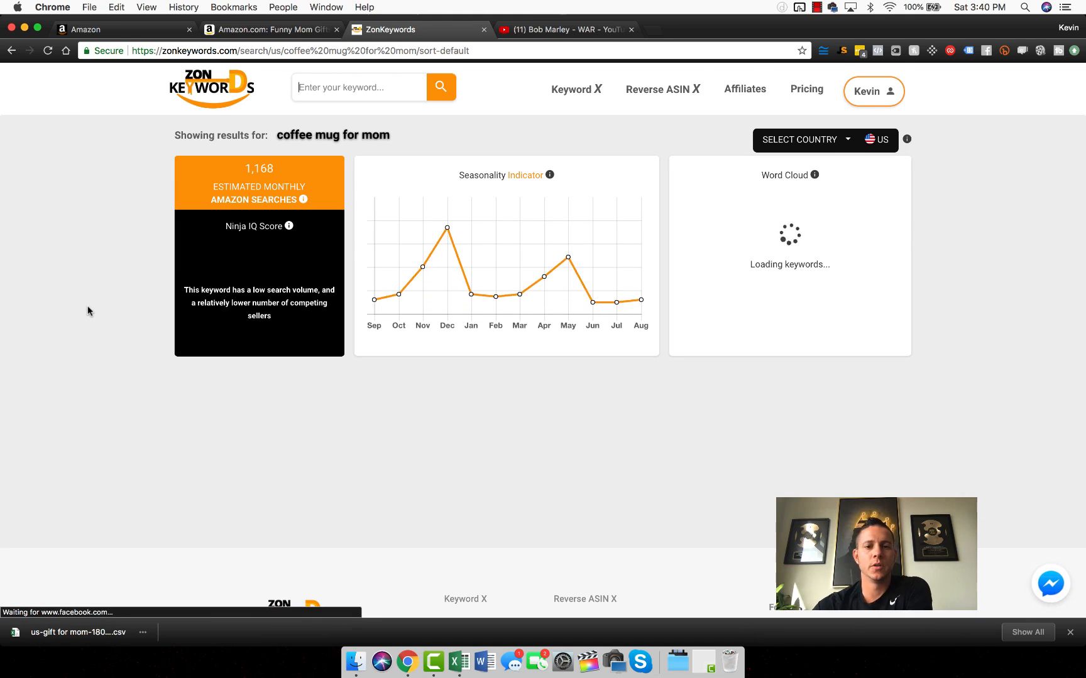
scroll(88, 306, "down", 1)
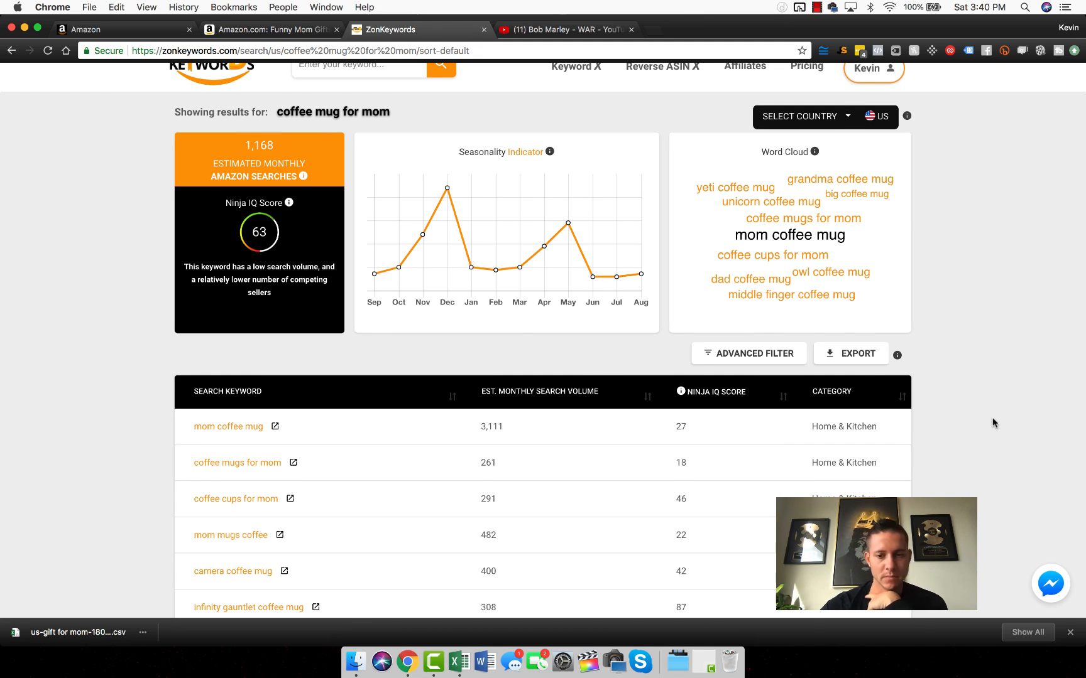
scroll(992, 417, "down", 1)
left_click(858, 317)
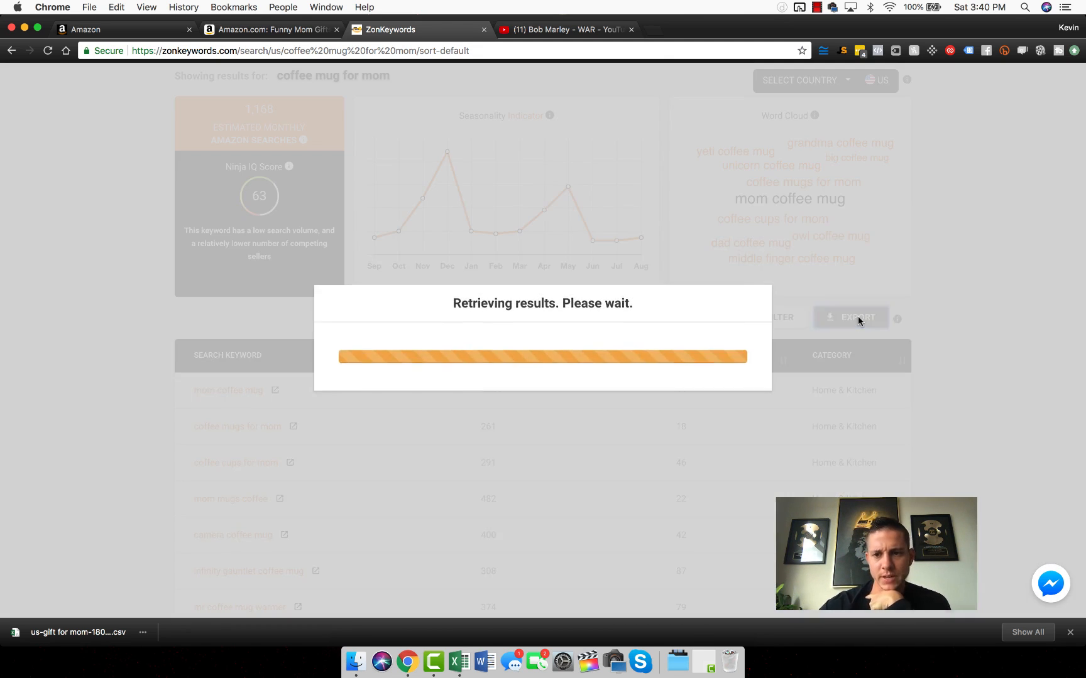
Run a keyword search for "funny gift for mom" and export its related keywords to a CSV file
scroll(549, 257, "up", 2)
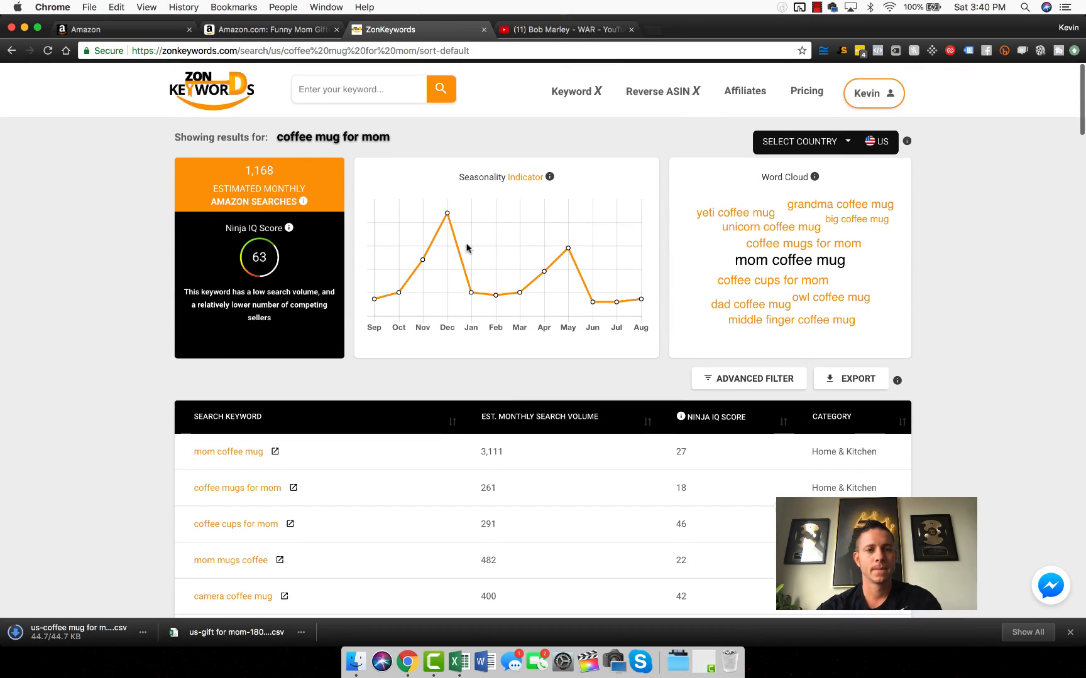
left_click(332, 91)
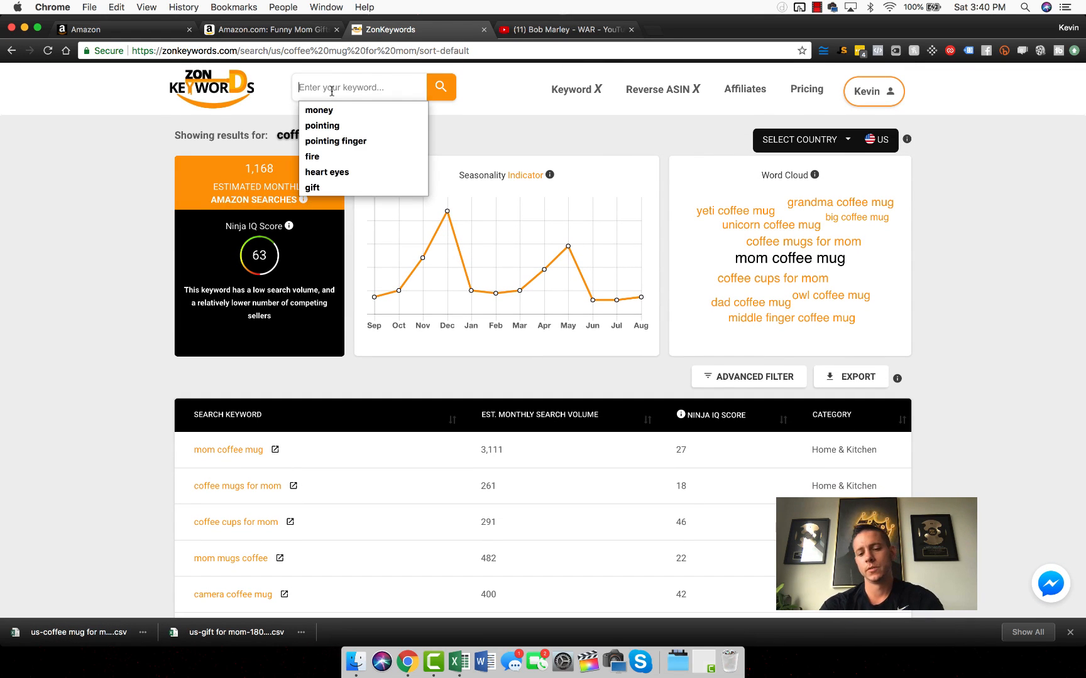
type("funny gift for m")
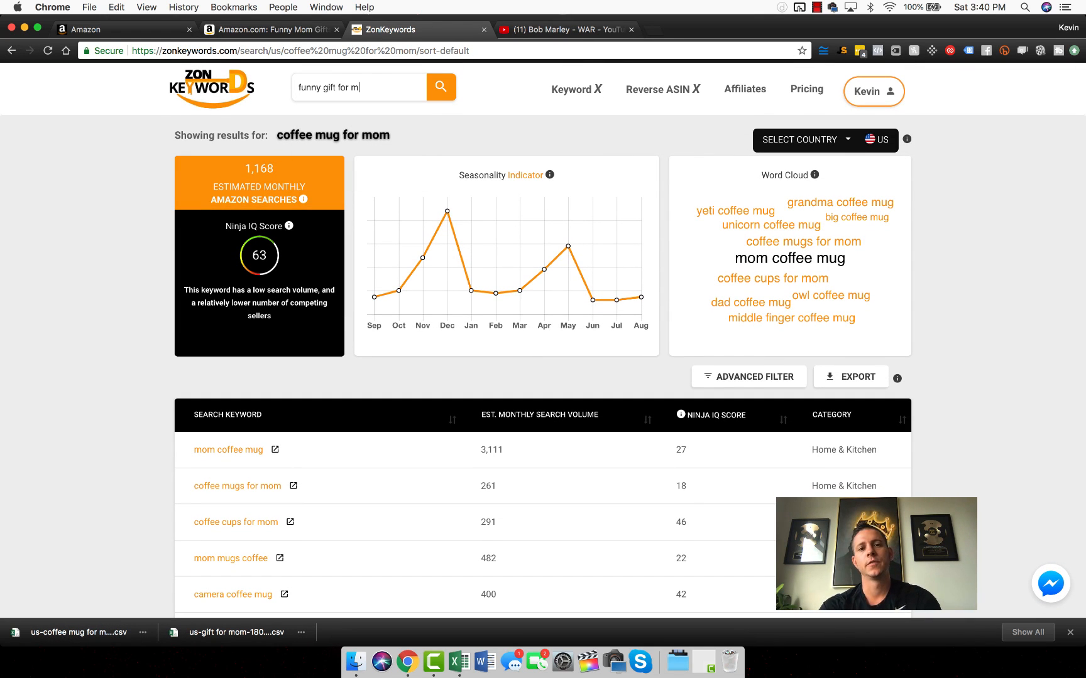
type("om")
key("Return")
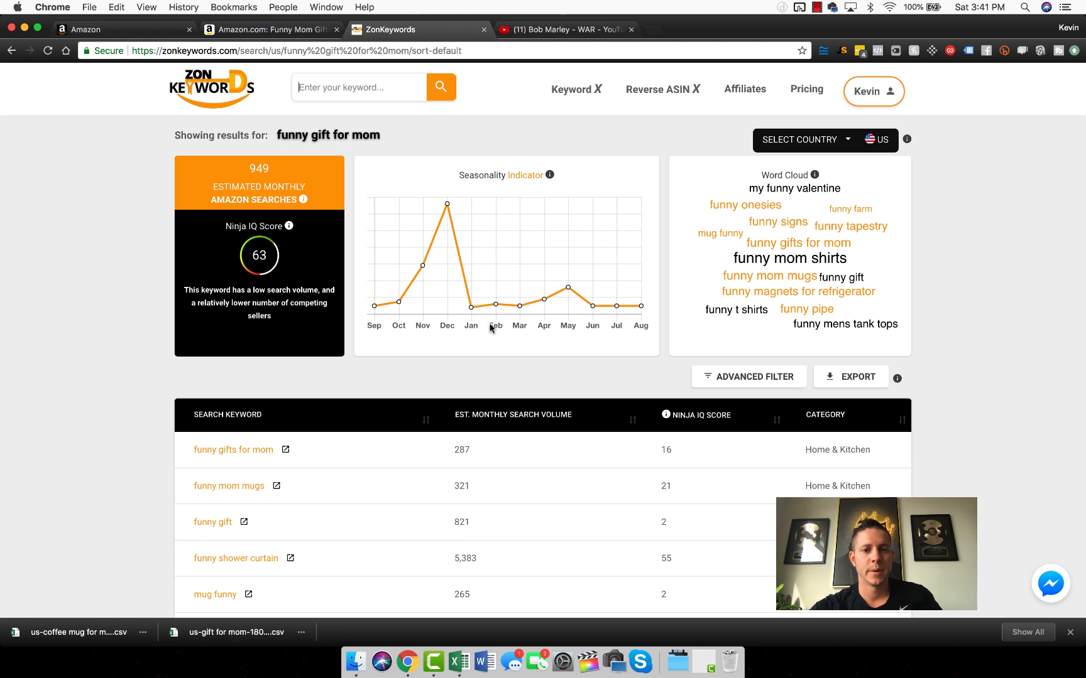
left_click(848, 378)
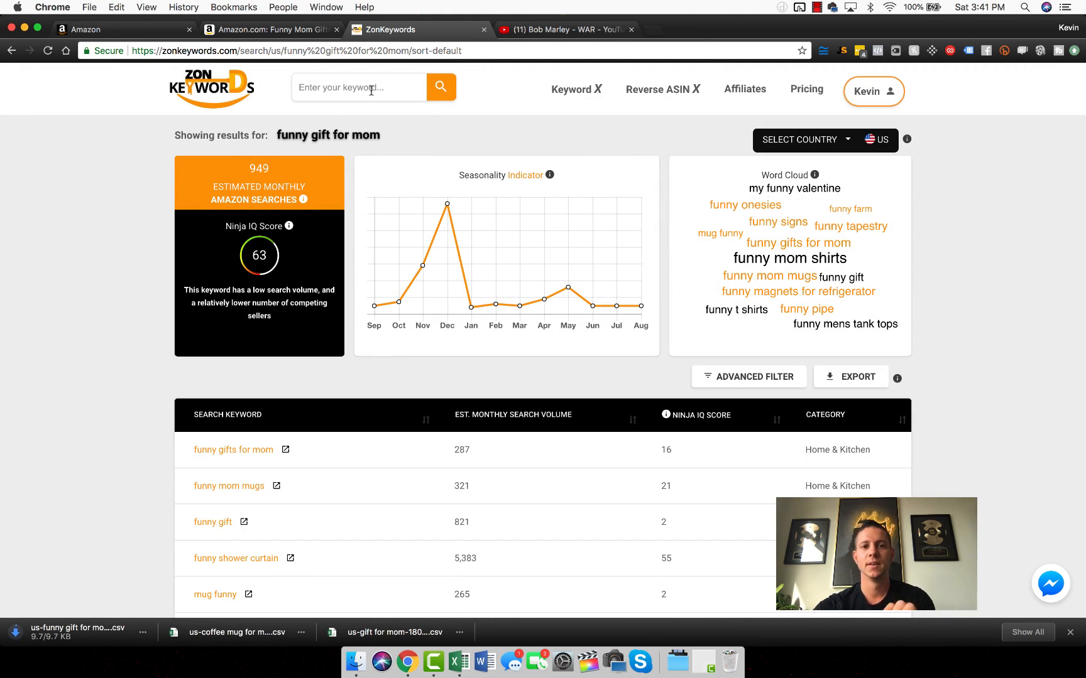
left_click(371, 91)
type("gift")
key("super+a")
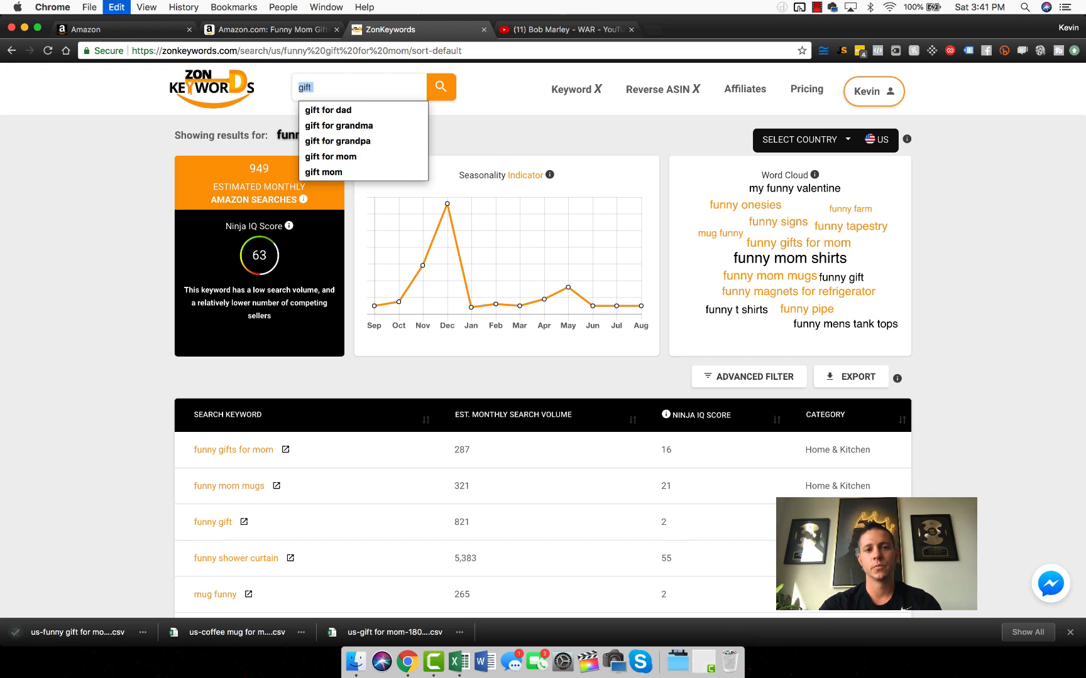
key("BackSpace")
Open the three exported CSV files from the desktop in Excel and place the "us-gift for mom" workbook beside the others
left_click_drag(1082, 313, 865, 321)
double_click(1040, 50)
double_click(1042, 108)
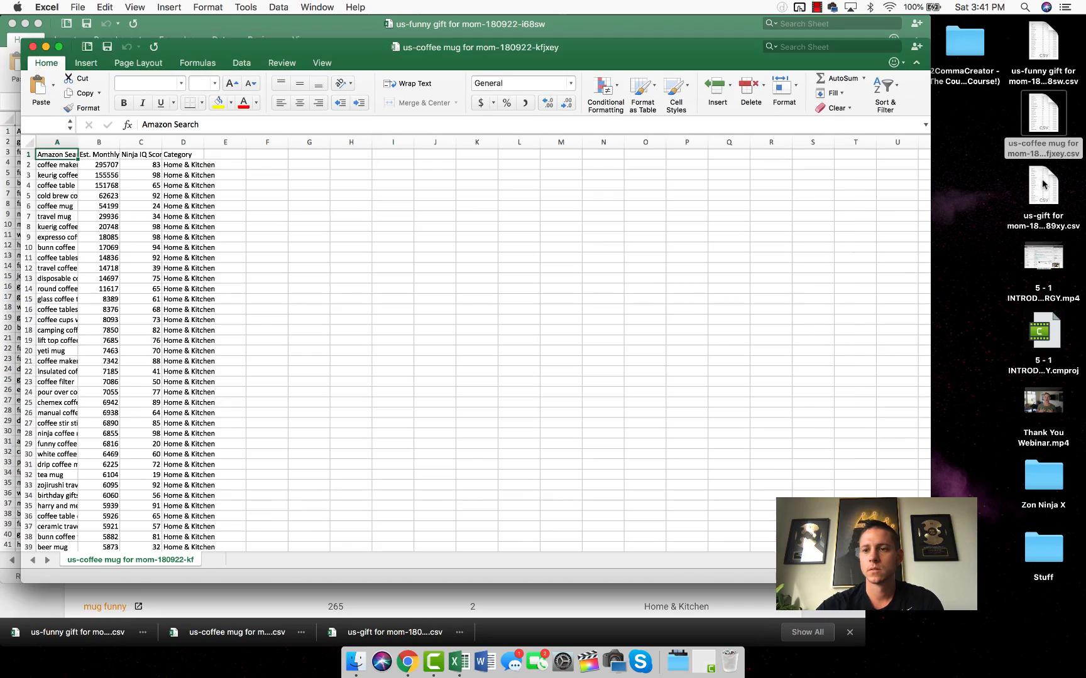
double_click(1042, 185)
left_click_drag(481, 69, 1085, 82)
left_click_drag(493, 48, 282, 127)
Copy all rows below the header in the "us-coffee mug for mom" sheet and paste them into "us-gift for mom" from cell A183
left_click_drag(55, 165, 165, 165)
key("super+shift+Down")
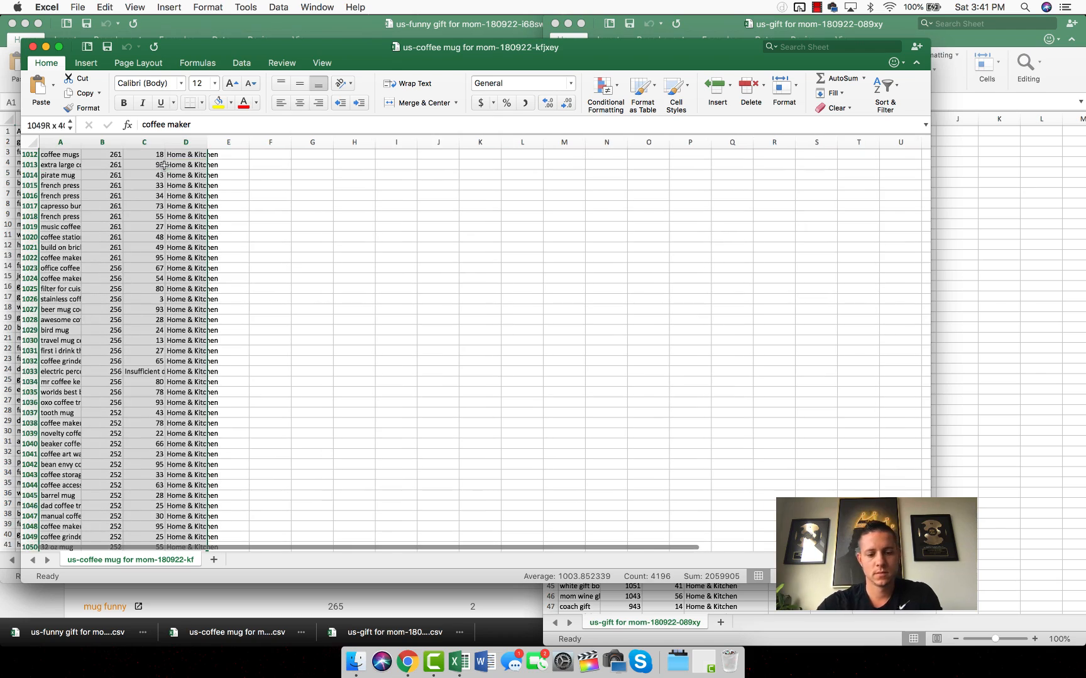
key("super+c")
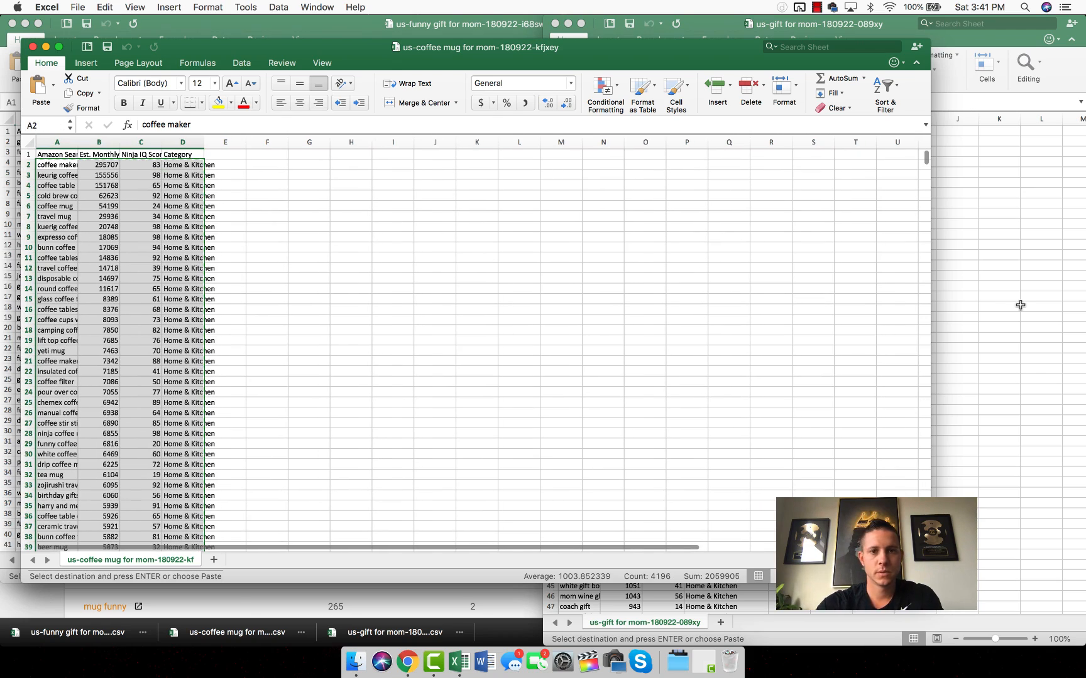
left_click(1004, 267)
left_click(584, 224)
key("super+shift+Down")
scroll(566, 430, "down", 5)
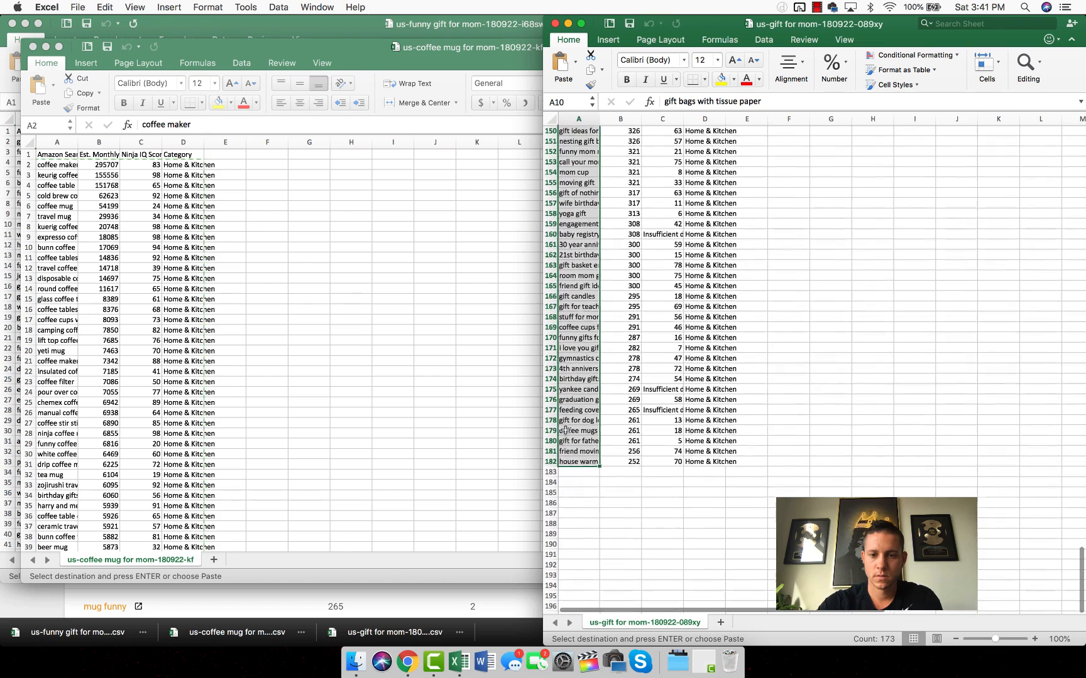
left_click(578, 470)
key("super+v")
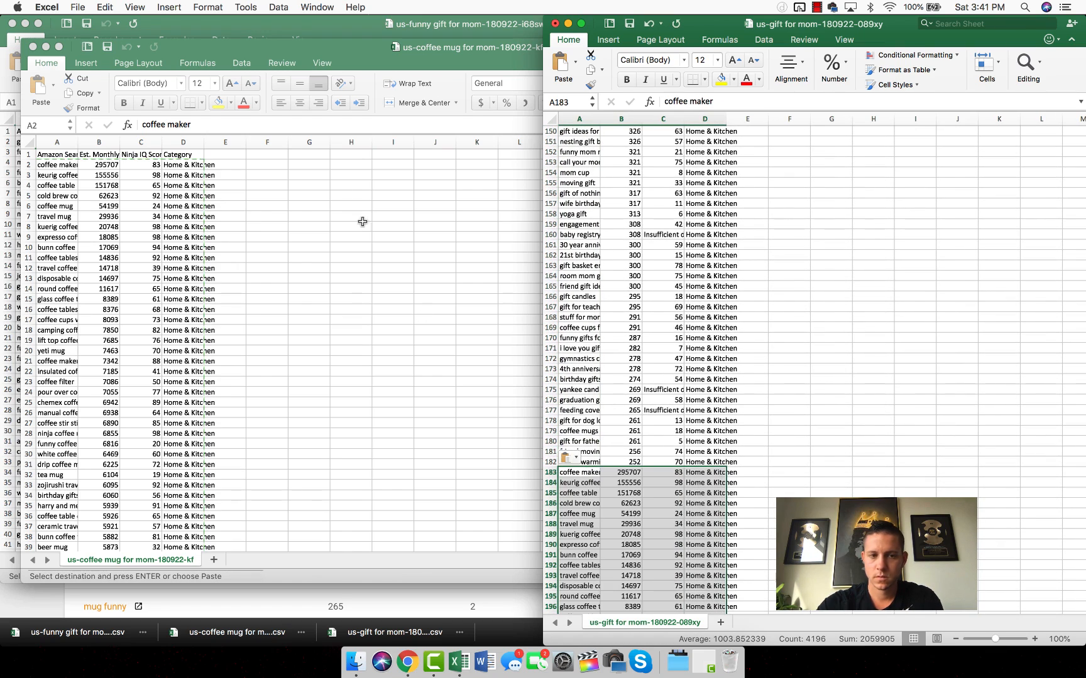
Close the "us-coffee mug for mom" workbook without keeping its data on the clipboard
left_click(300, 220)
key("super+w")
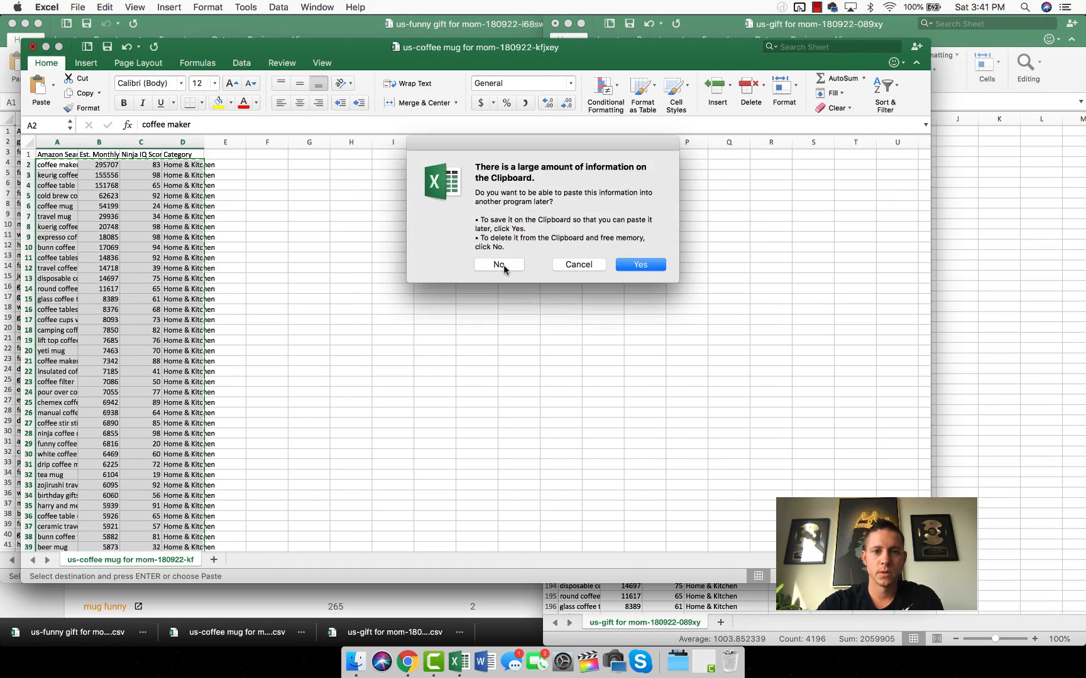
left_click(503, 264)
Copy all rows below the header in the "us-funny gift for mom" sheet and paste them into "us-gift for mom" from cell A1232
left_click_drag(37, 142, 148, 135)
key("super+shift+Down")
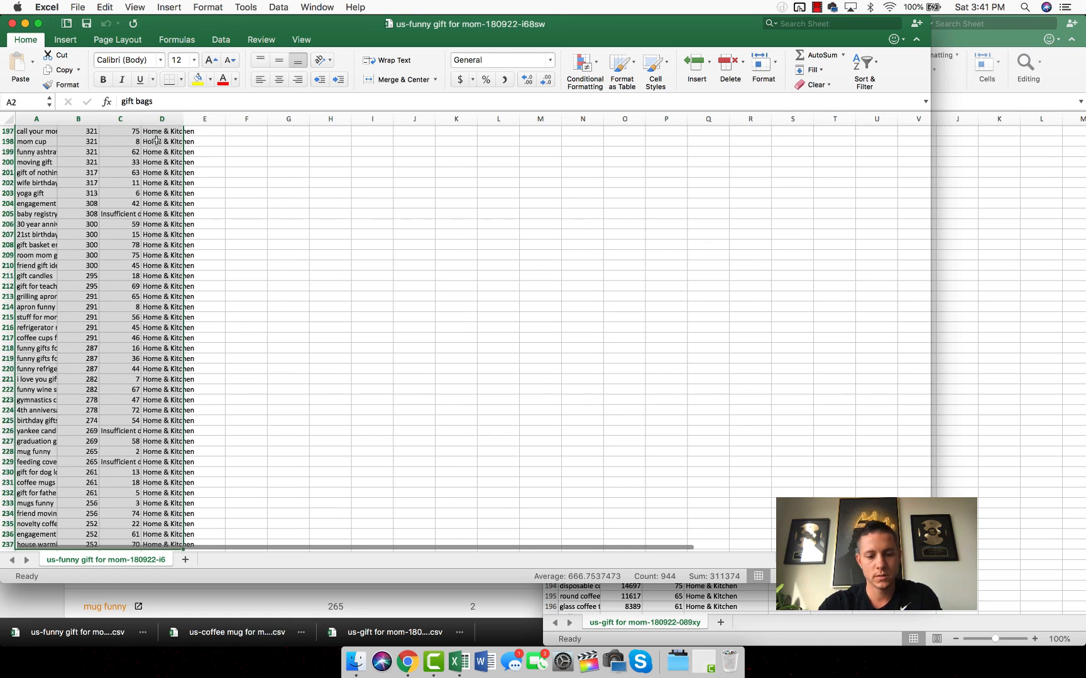
key("super+c")
left_click(1006, 208)
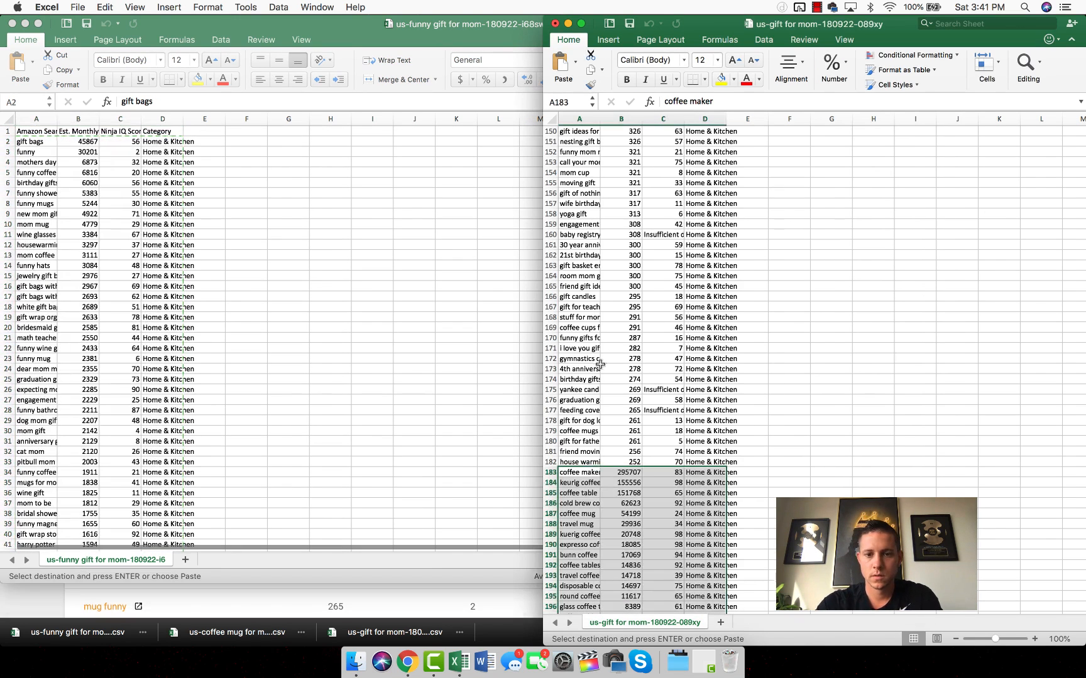
left_click(589, 472)
key("super+shift+Down")
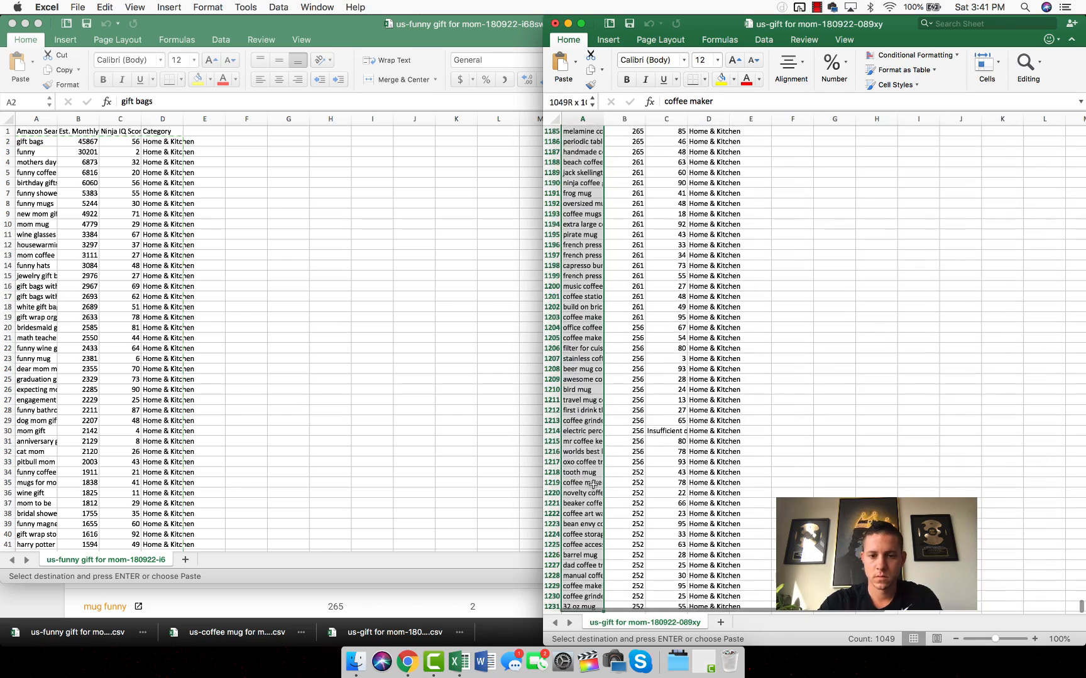
left_click(583, 533)
key("super+v")
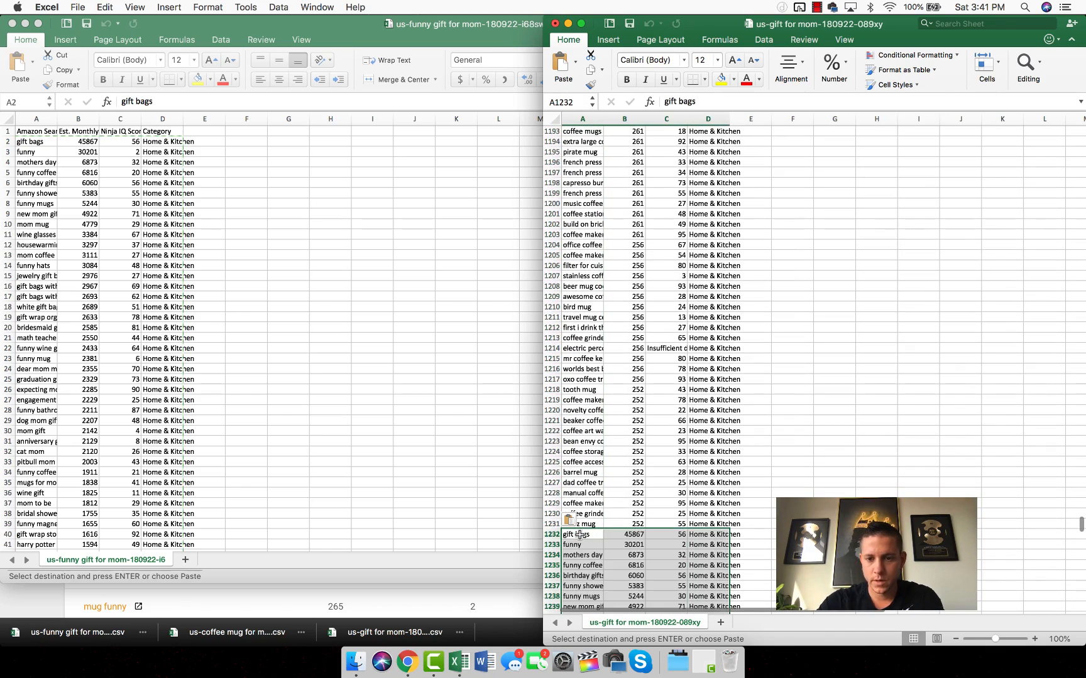
Close the "us-funny gift for mom" workbook without keeping its clipboard data and spread the "us-gift for mom" window across the screen
left_click(344, 172)
key("super+w")
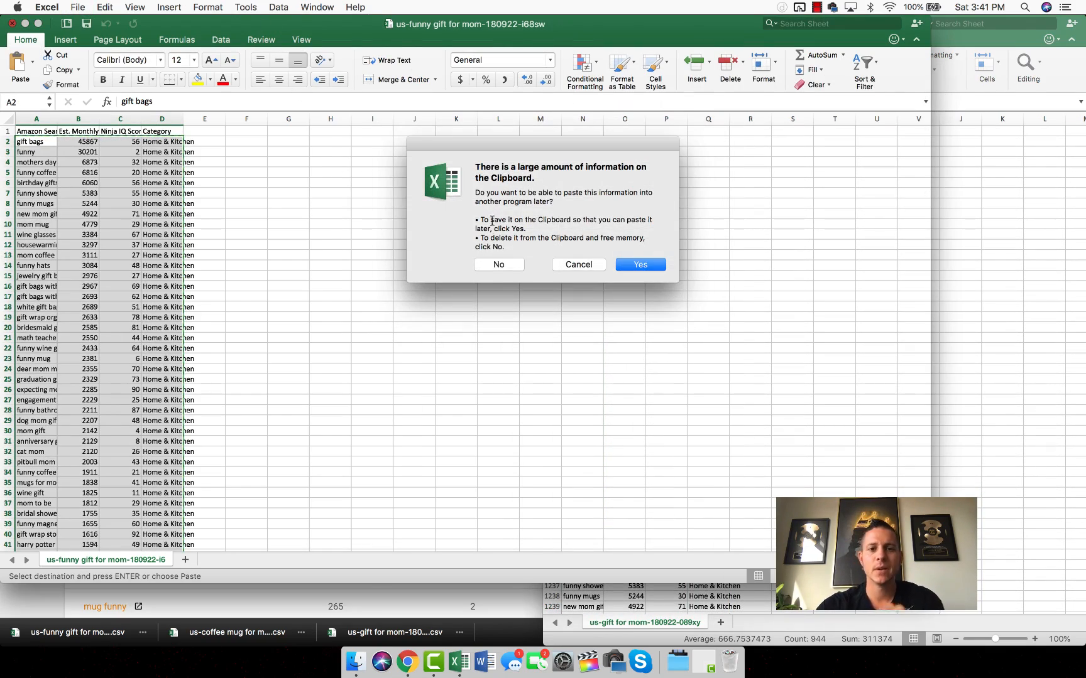
left_click(500, 267)
left_click_drag(884, 25, 680, 9)
left_click(240, 261)
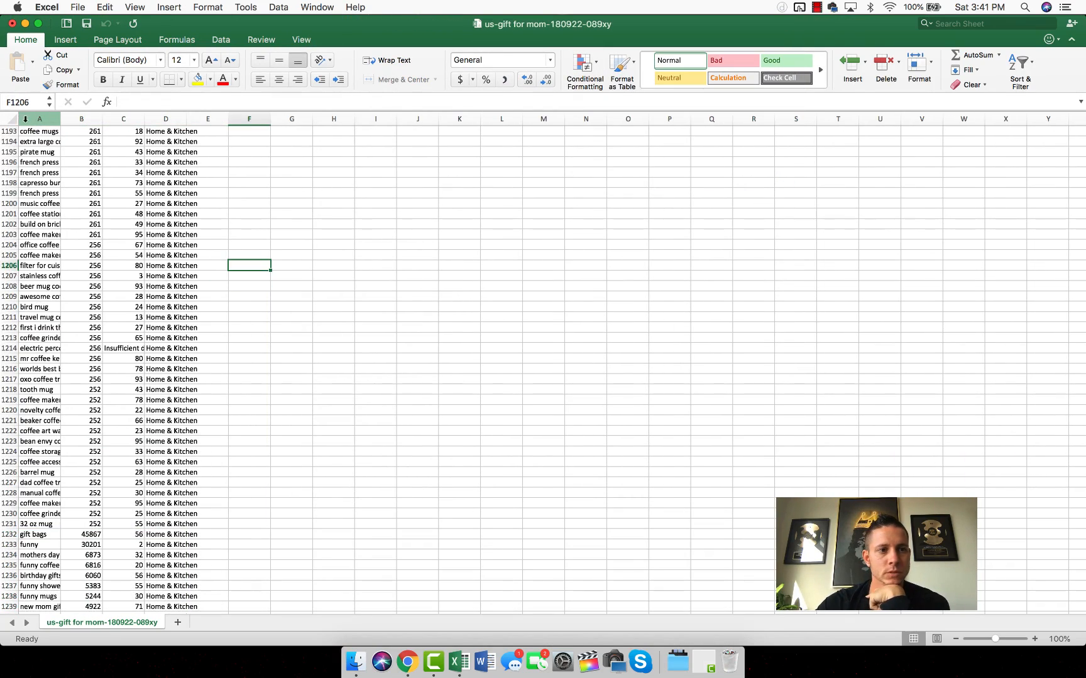
Add filters to the header row of the combined "us-gift for mom" sheet
left_click(25, 134)
key("super+Up")
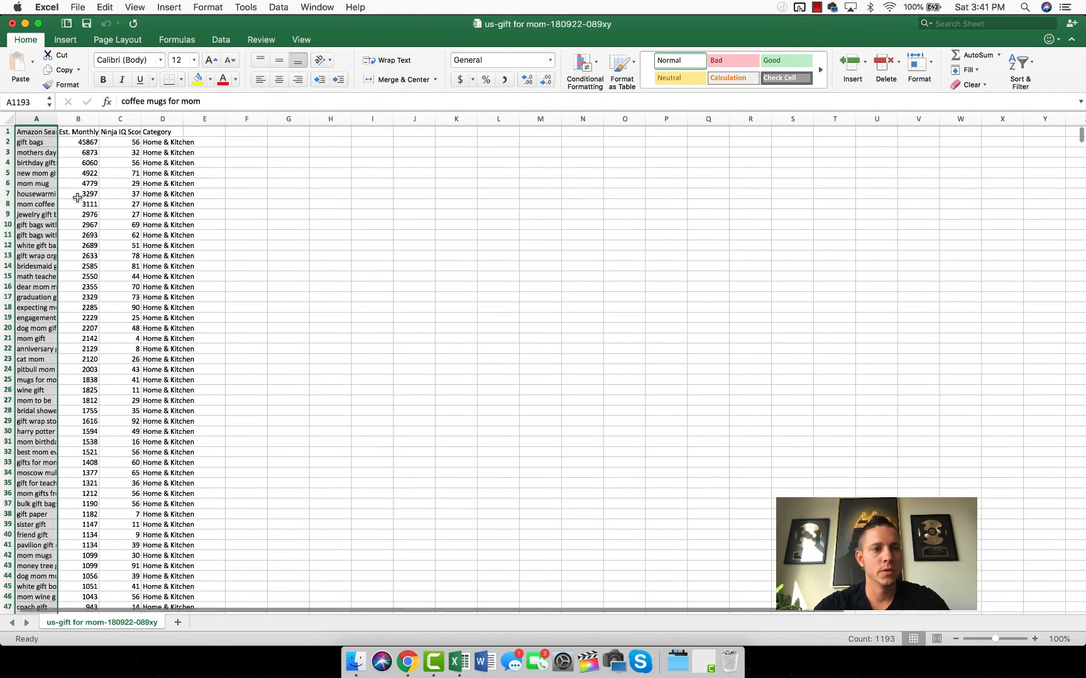
left_click(5, 132)
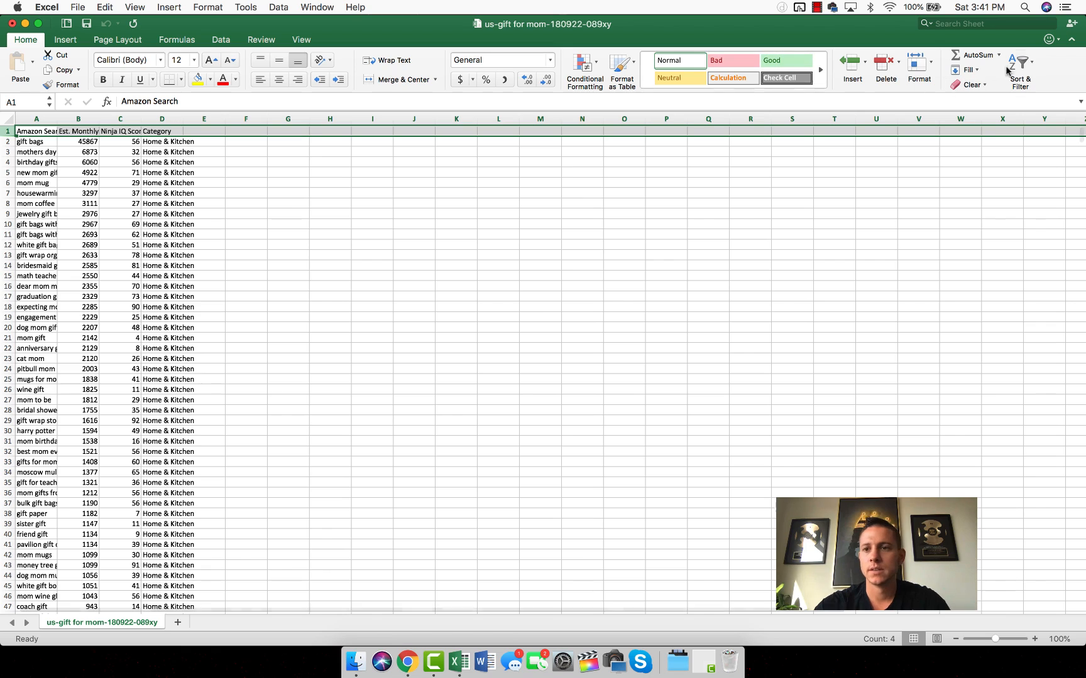
left_click(1019, 63)
left_click(1019, 139)
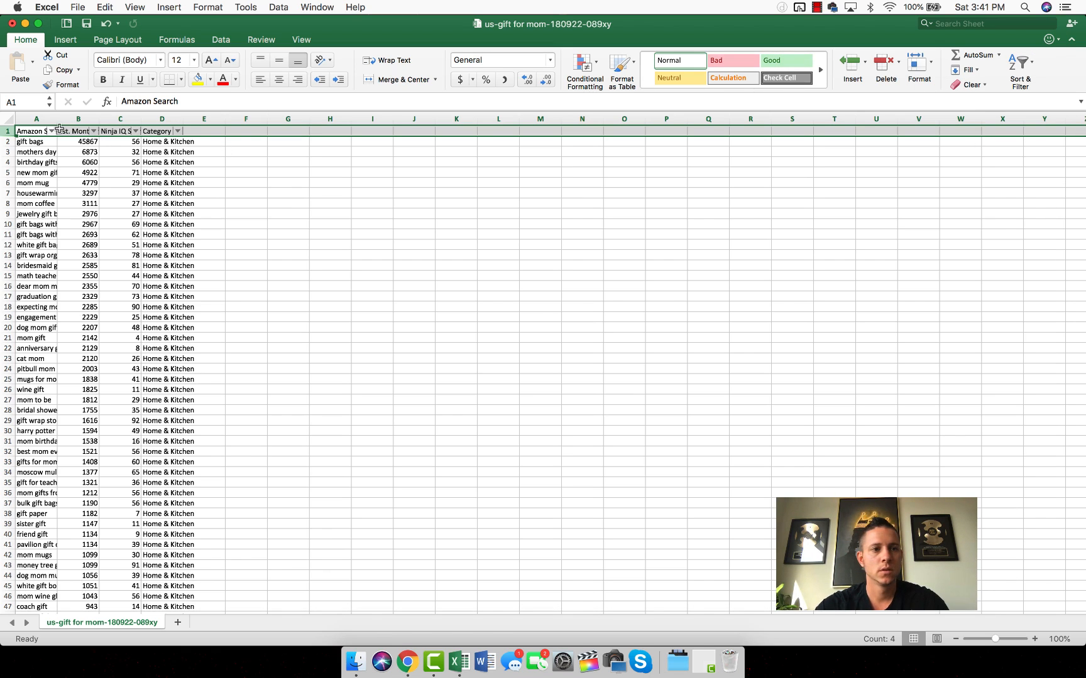
Widen the Amazon Search column and fit the widths of columns B to D to their contents
left_click_drag(56, 123, 168, 122)
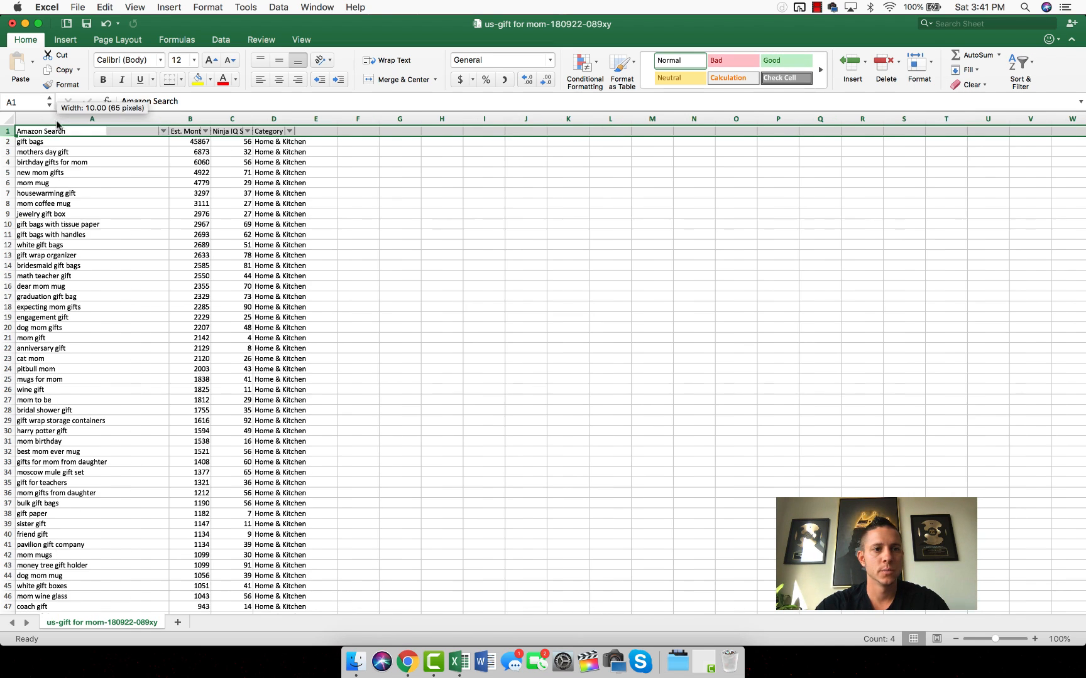
left_click(97, 119)
left_click_drag(97, 118, 274, 119)
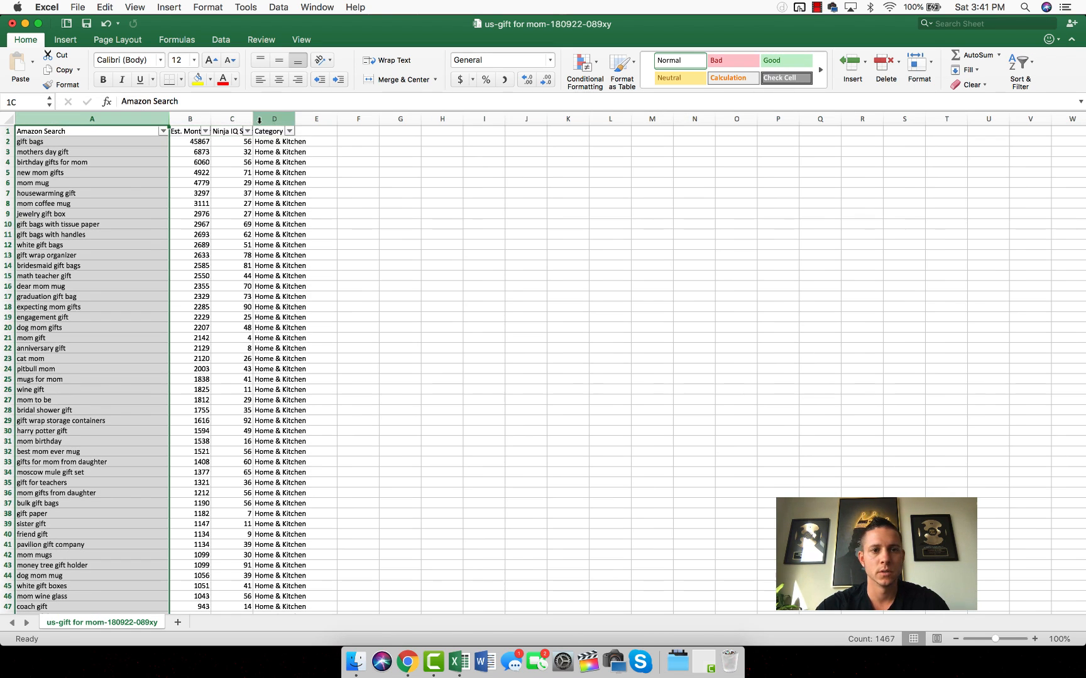
double_click(168, 117)
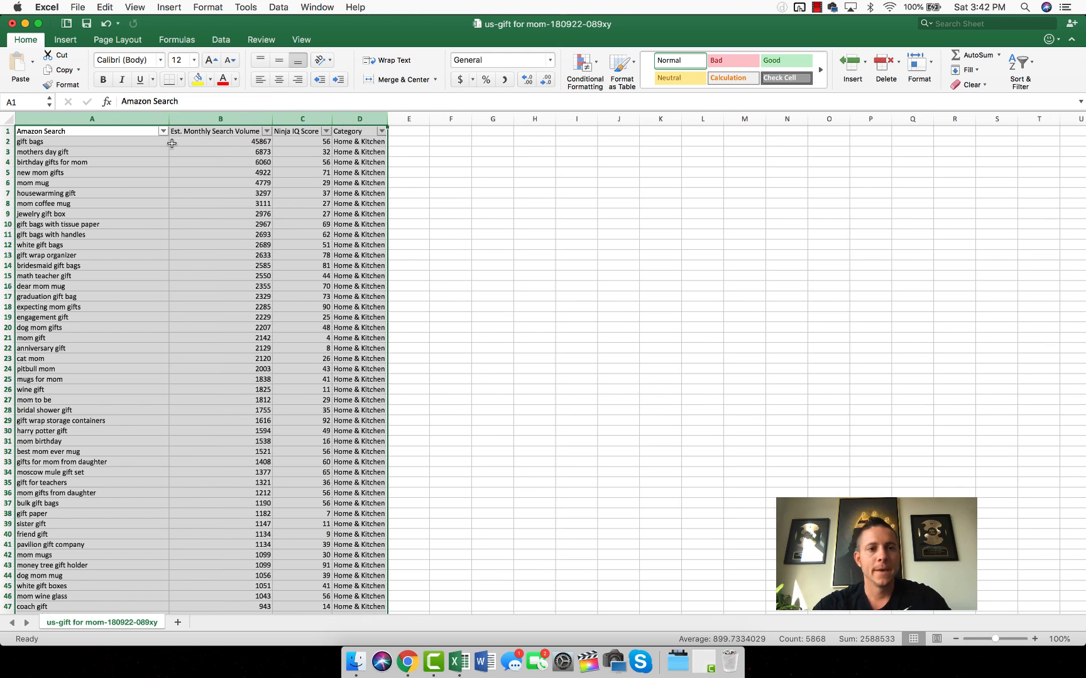
Sort the combined keyword list by Est. Monthly Search Volume in descending order
left_click(266, 131)
left_click(384, 176)
left_click(191, 168)
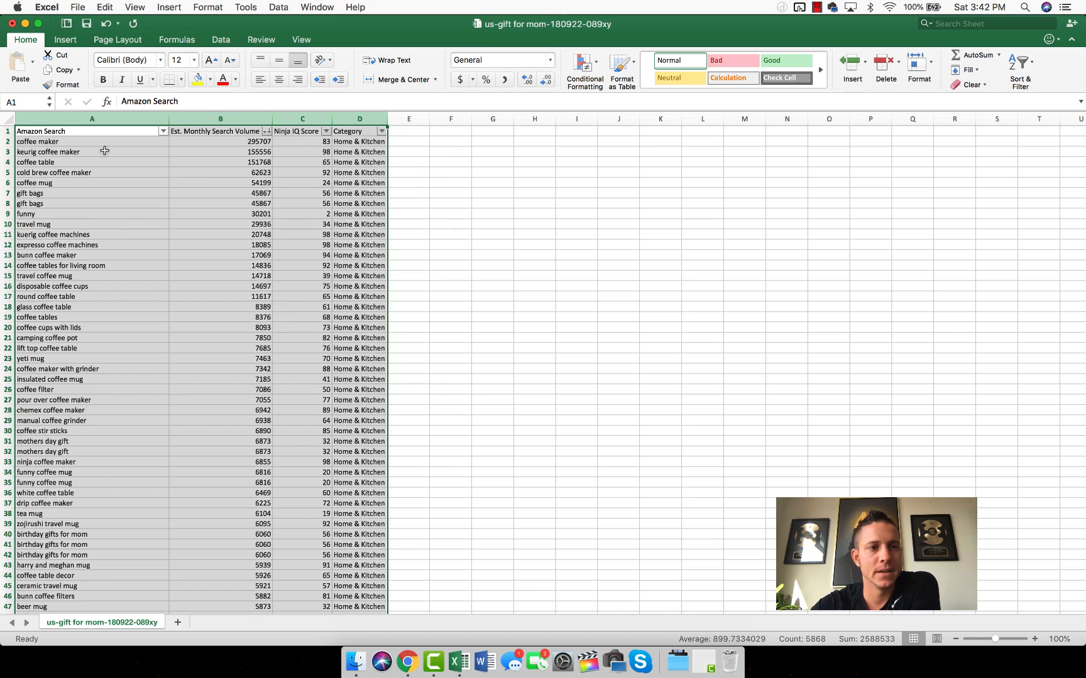
Filter the Amazon Search column to keywords that contain "mom"
left_click(47, 142)
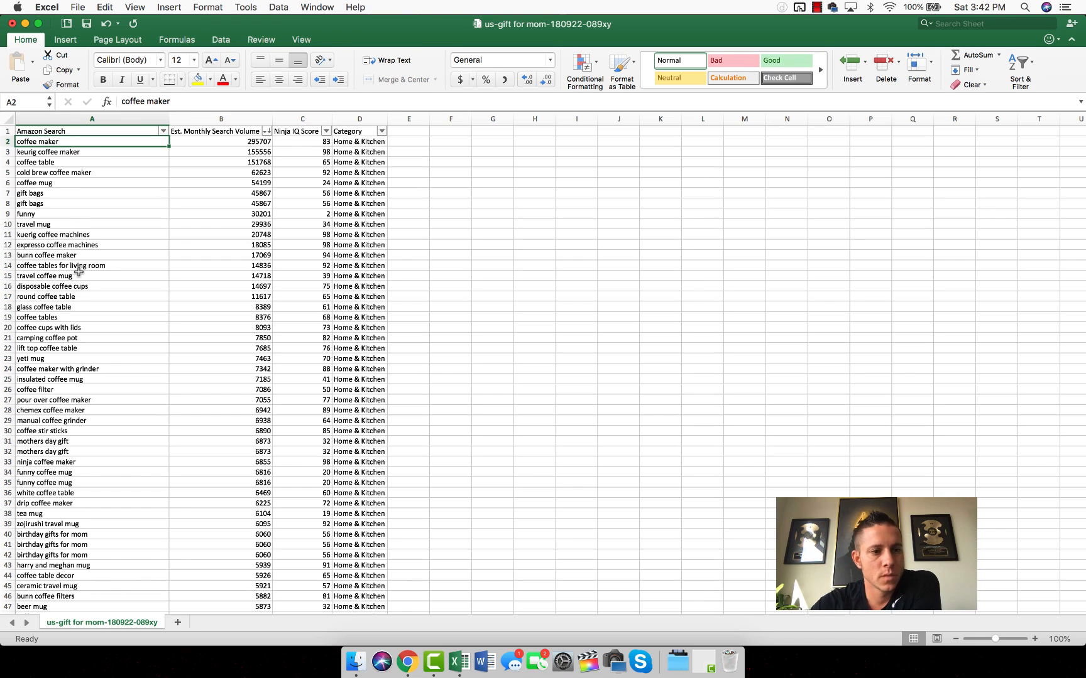
left_click(163, 131)
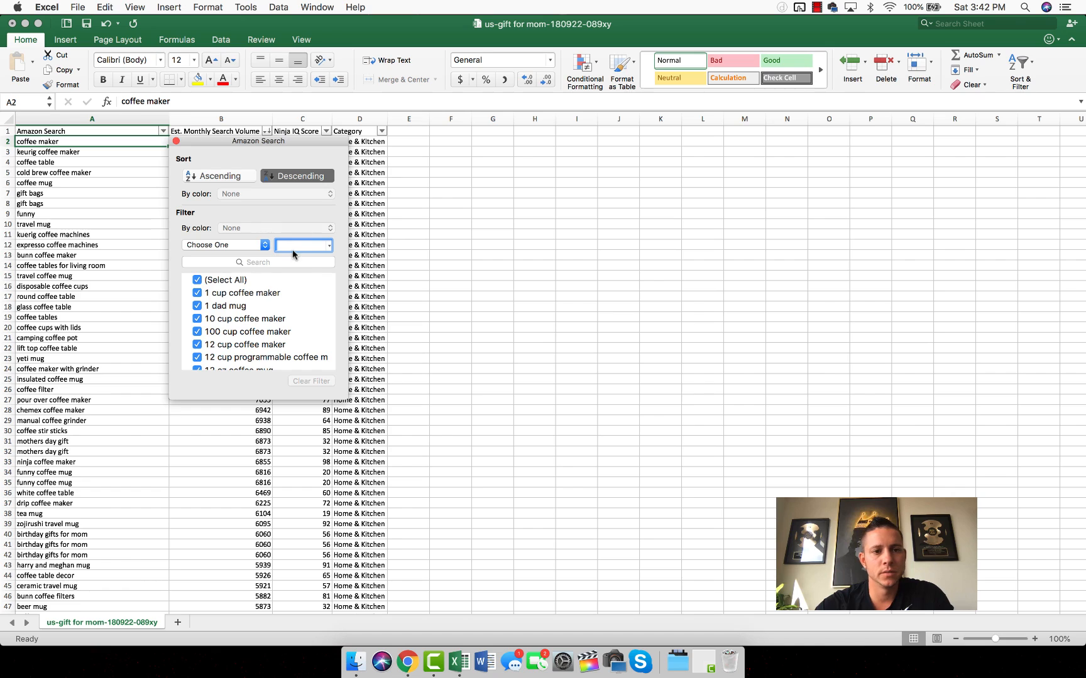
left_click(256, 246)
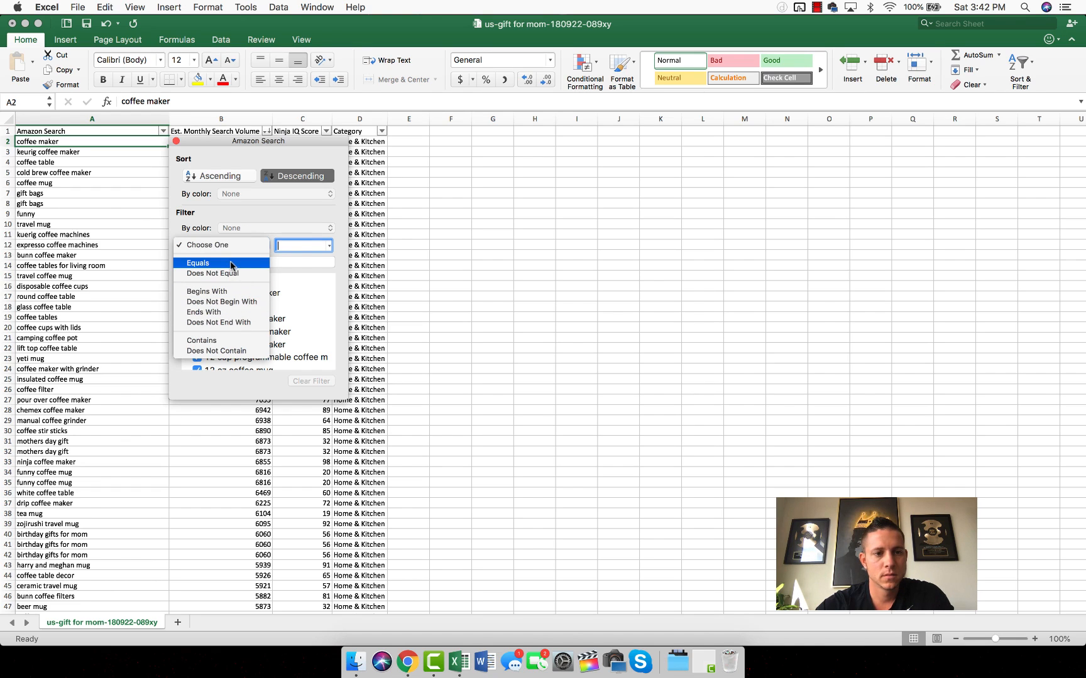
left_click(231, 341)
type("mom")
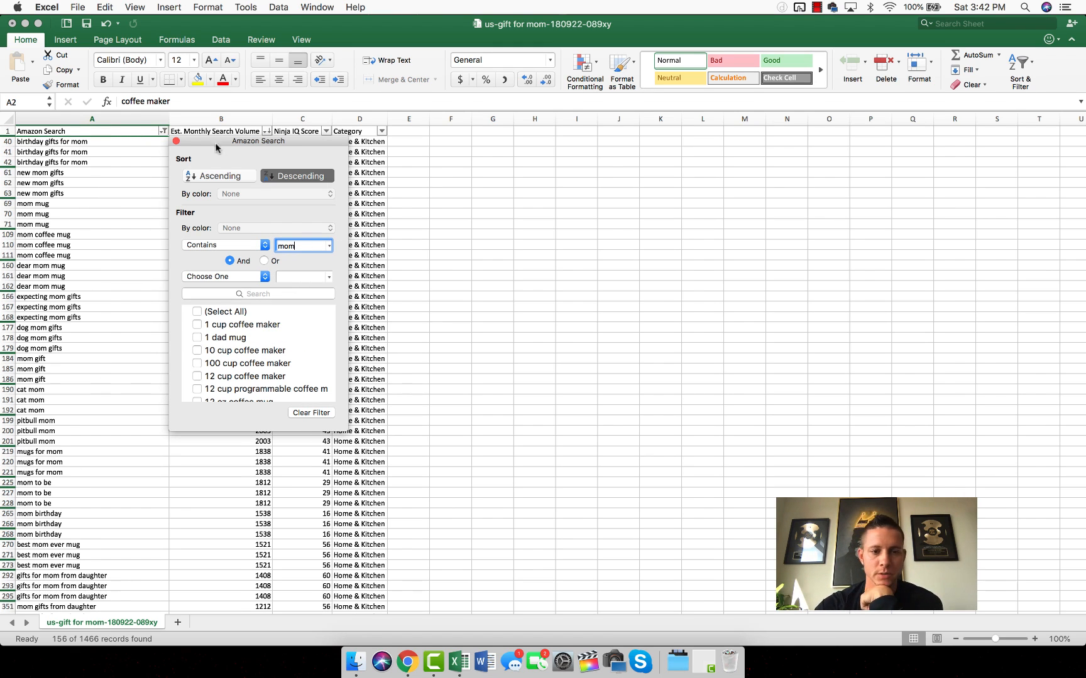
left_click(176, 142)
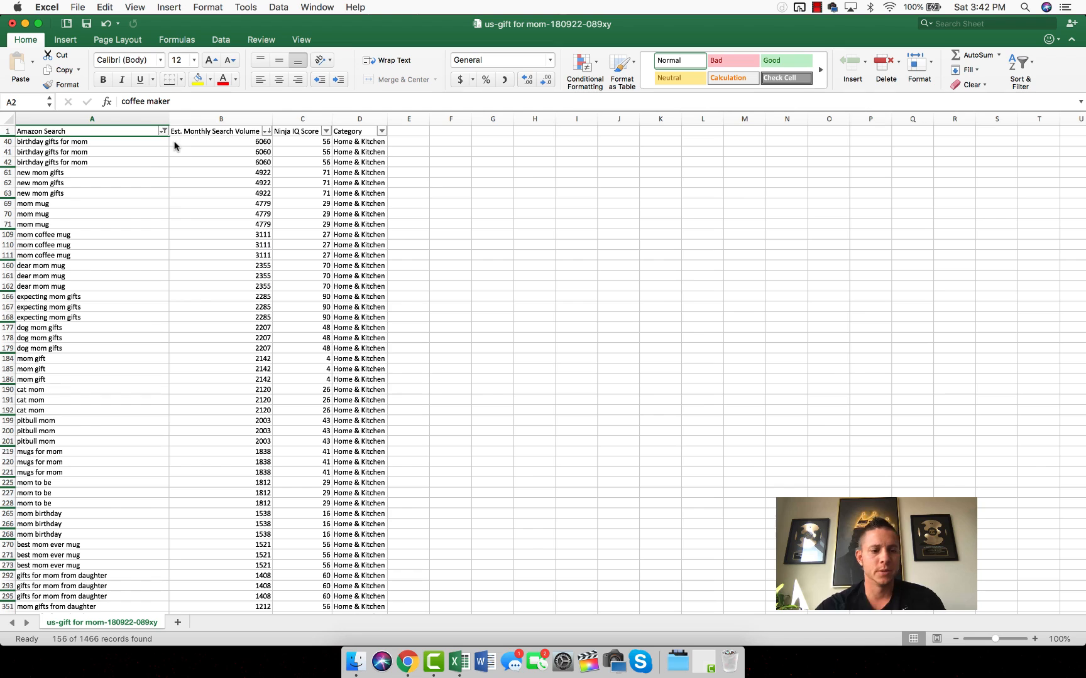
left_click(134, 198)
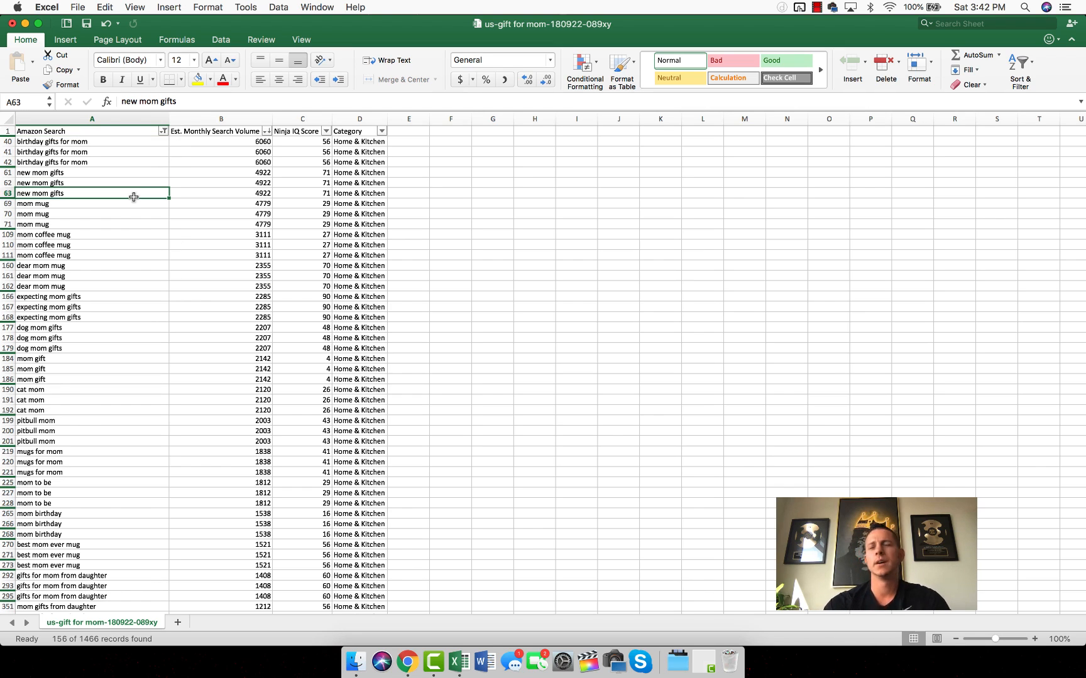
Copy the filtered keywords with their search volumes into a new sheet from cell A1 and widen its keyword column
left_click(74, 144)
left_click_drag(145, 140, 220, 143)
key("super+shift+Down")
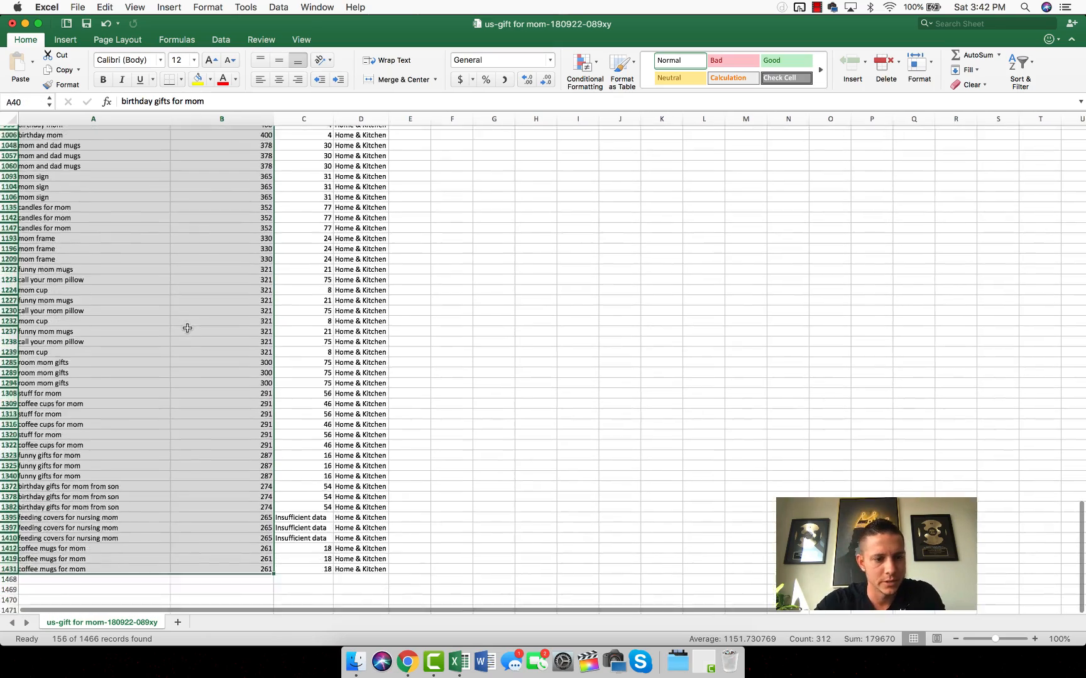
key("super+c")
scroll(187, 377, "up", 20)
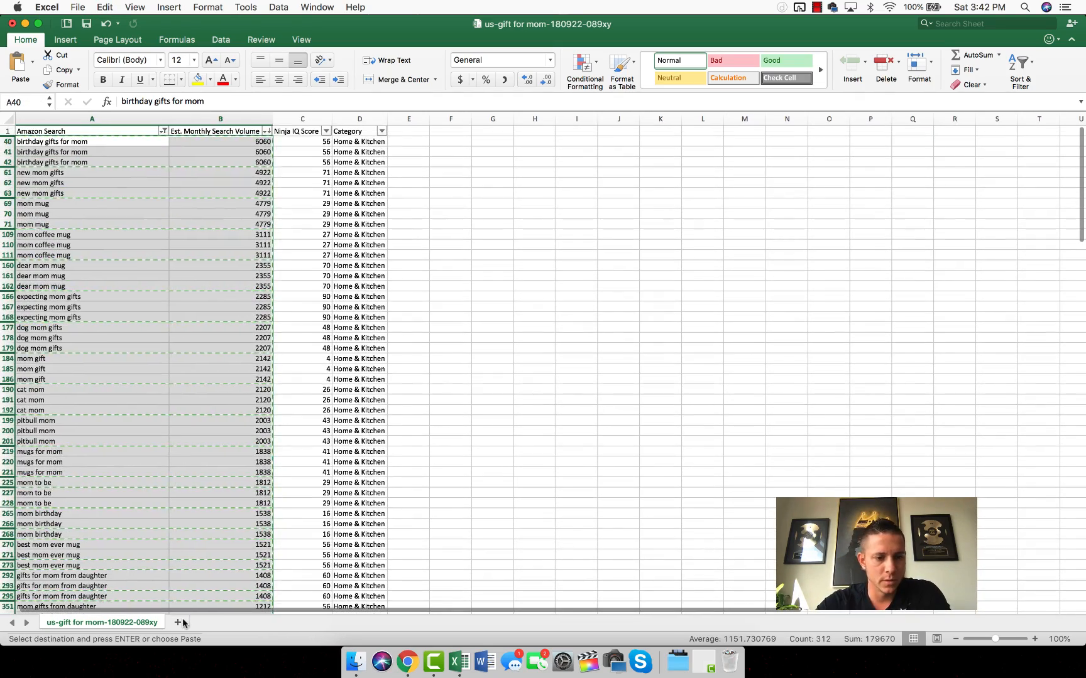
left_click(177, 622)
key("super+v")
left_click_drag(57, 120, 138, 119)
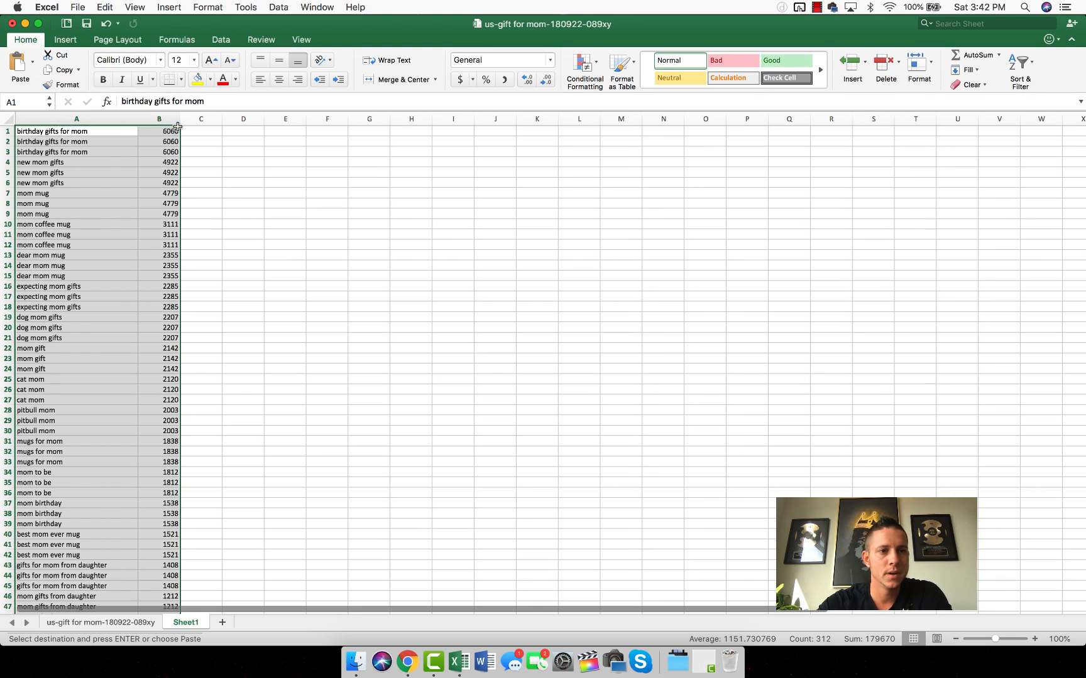
Remove the duplicate keywords from column A of Sheet1
left_click(41, 121)
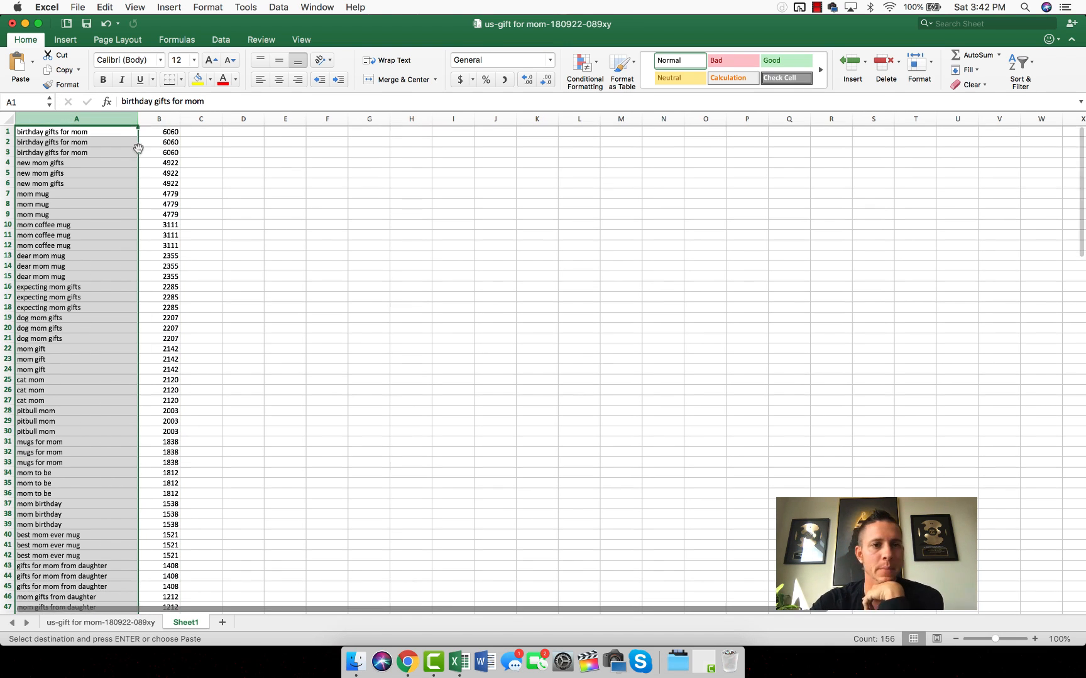
left_click(261, 40)
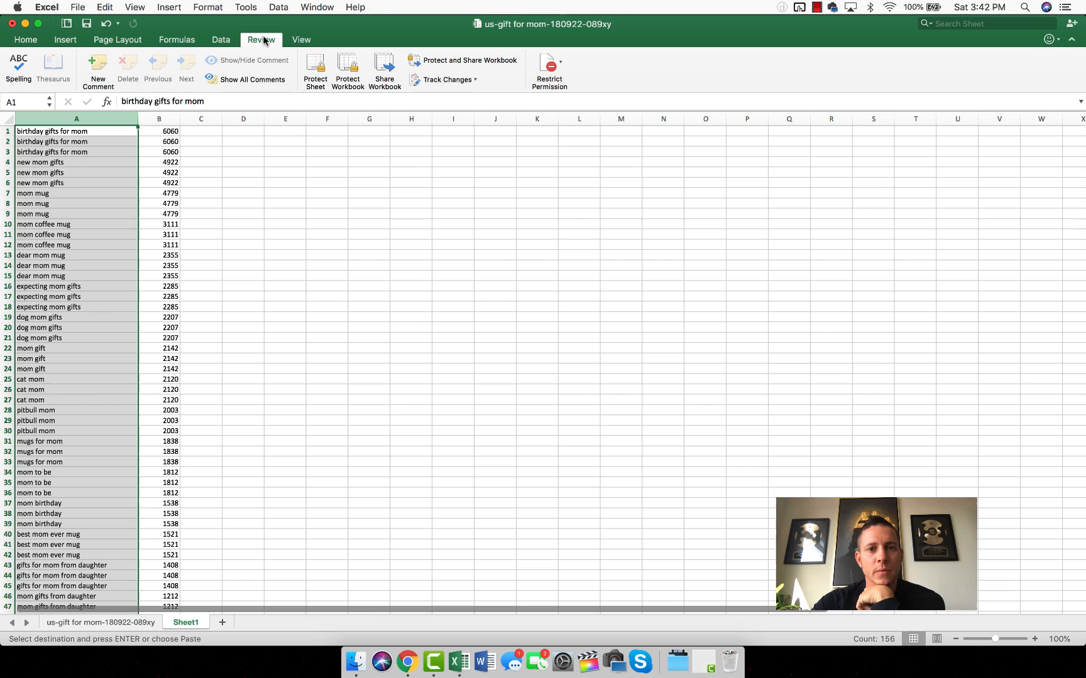
left_click(221, 39)
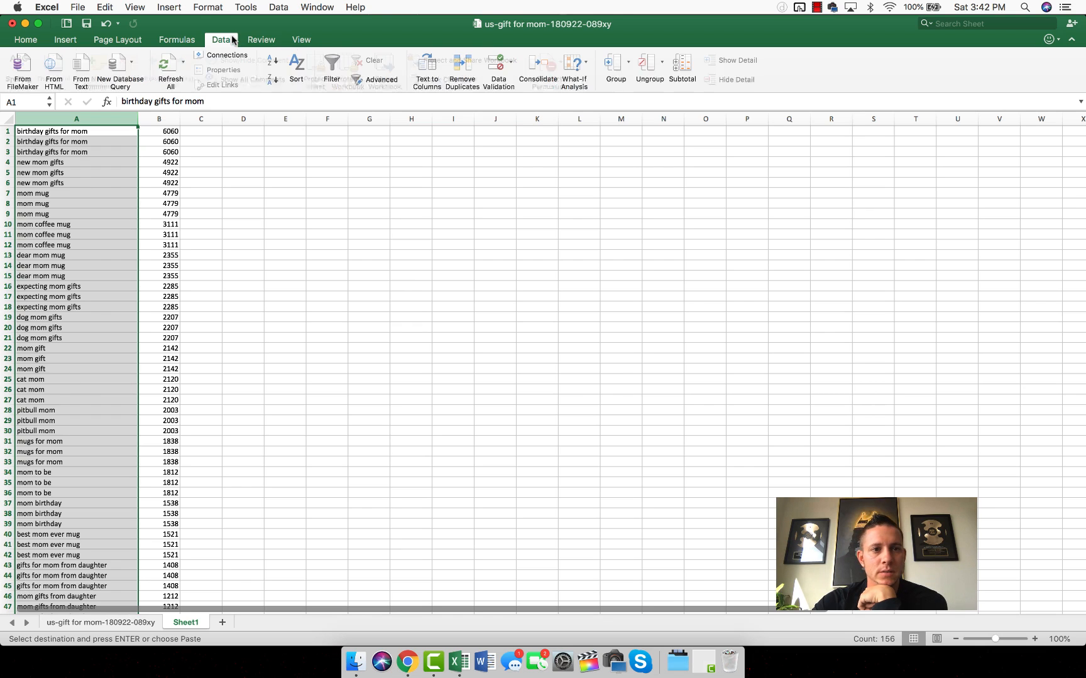
left_click(461, 67)
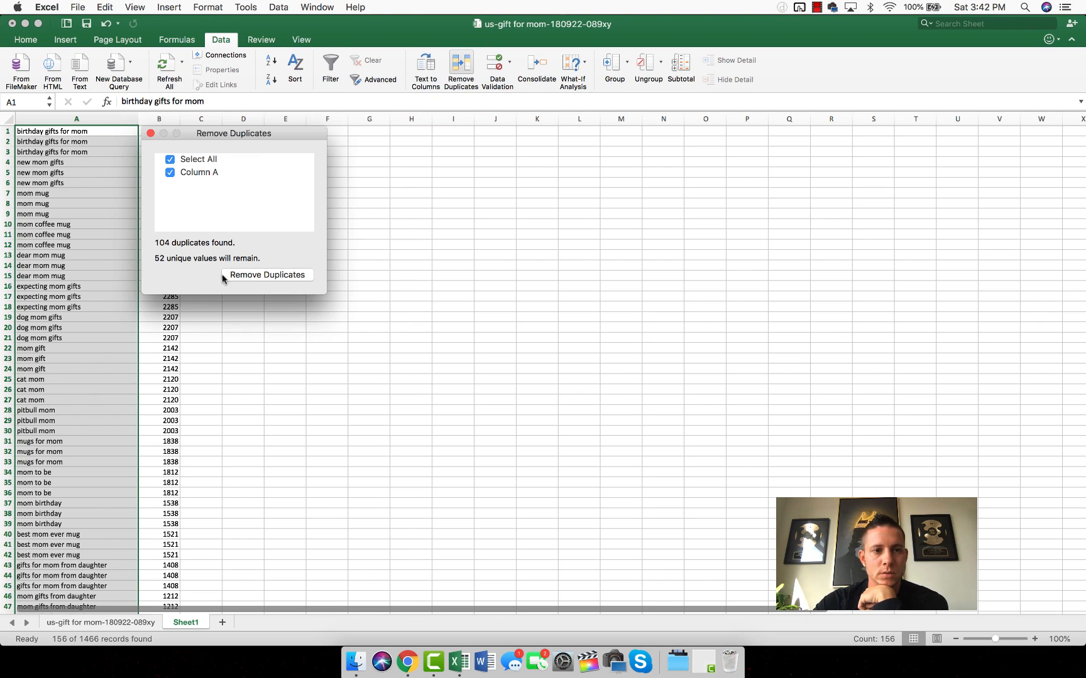
left_click(267, 275)
left_click(58, 132)
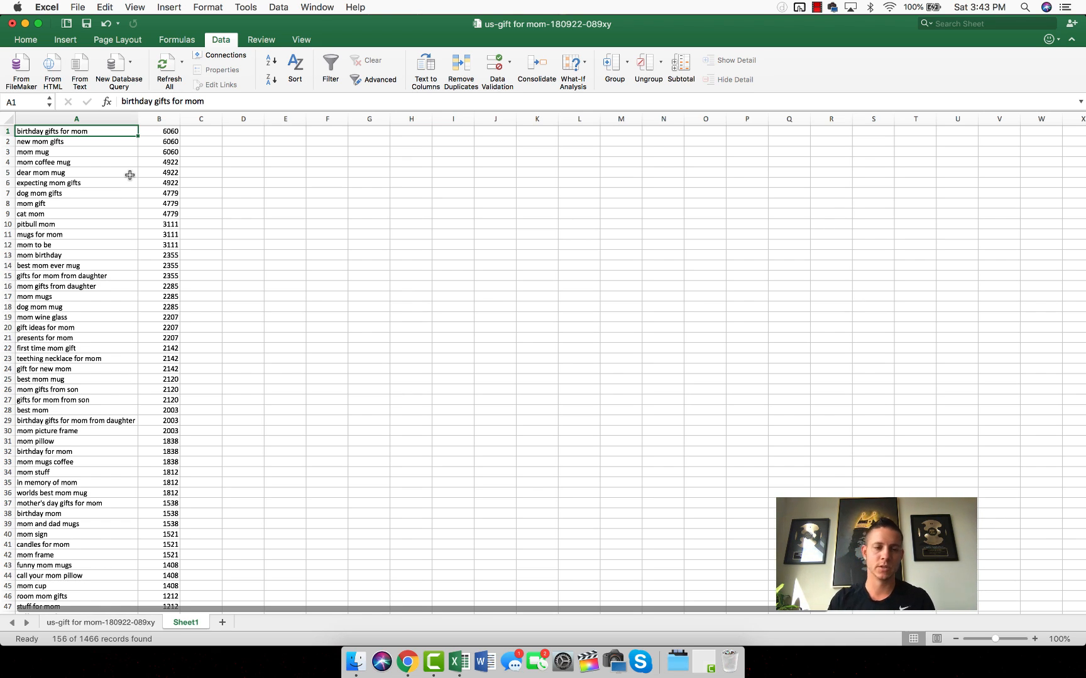
Clear the "mom" filter from the Amazon Search column of the "us-gift for mom" sheet and select all its keywords from A2 down
left_click(110, 623)
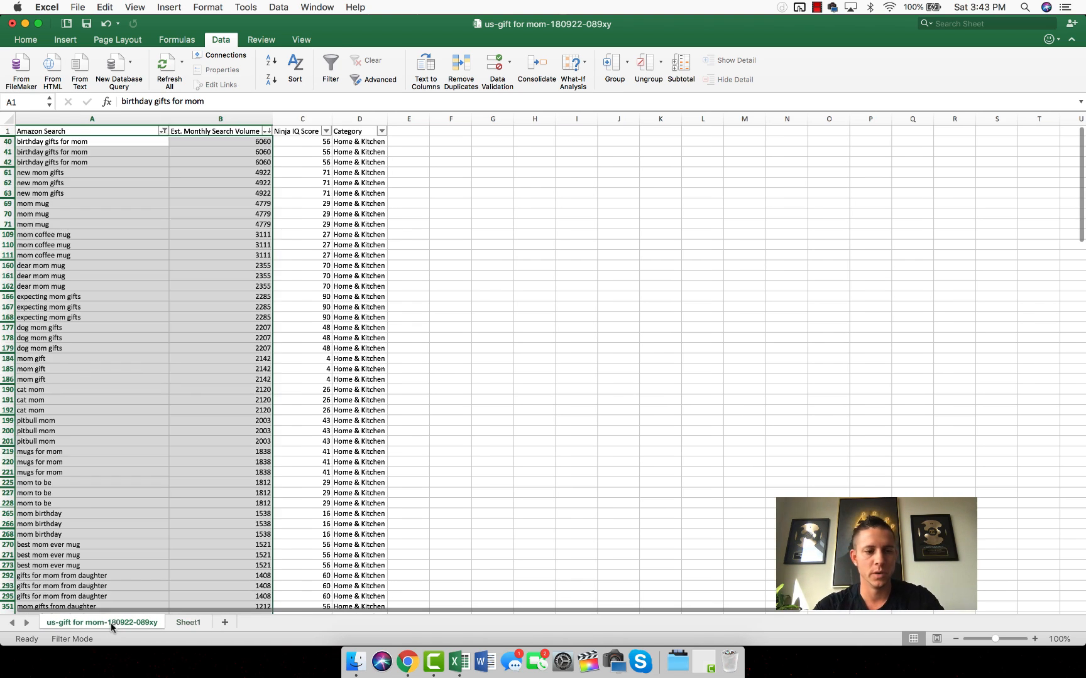
left_click(163, 131)
left_click(78, 254)
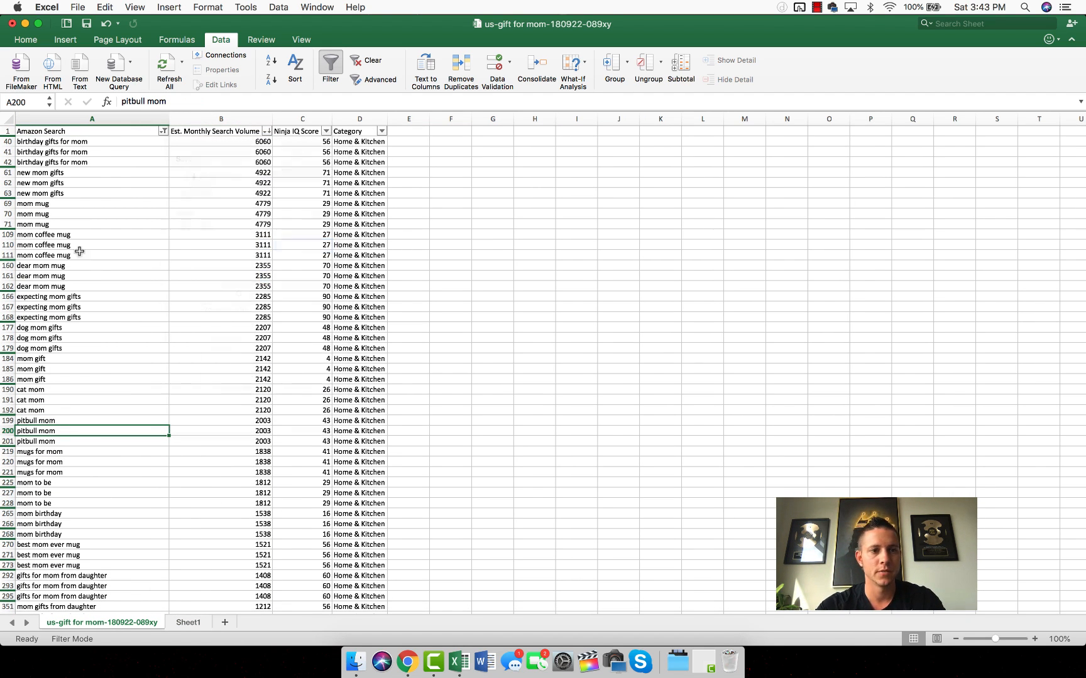
left_click(163, 131)
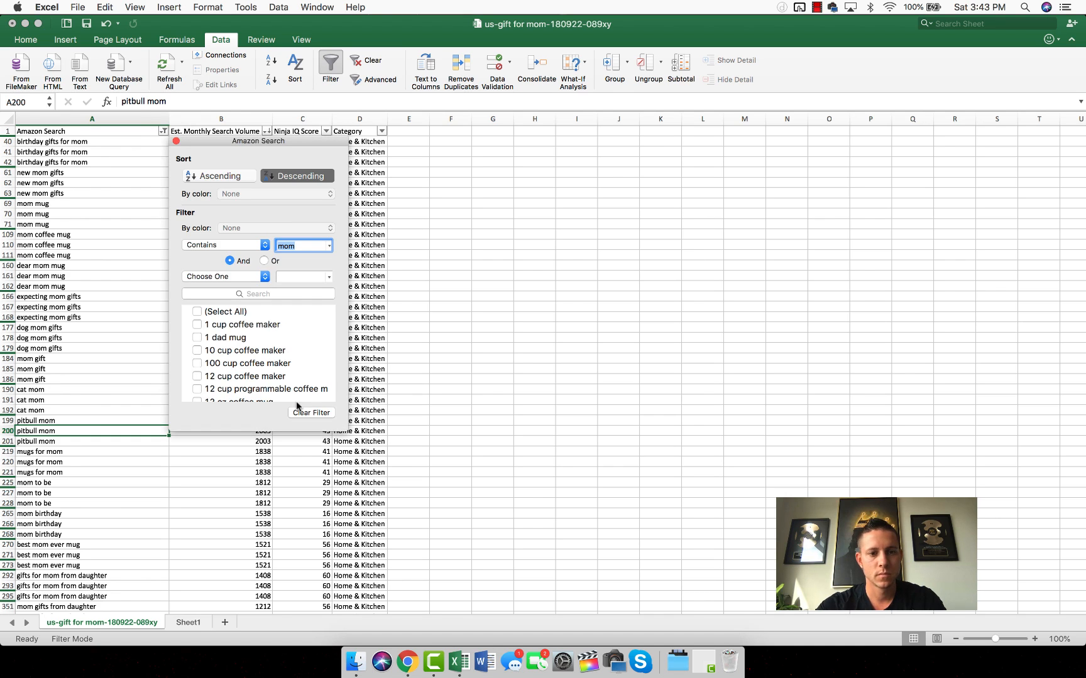
left_click(298, 412)
left_click(176, 141)
left_click(107, 141)
key("super+shift+Down")
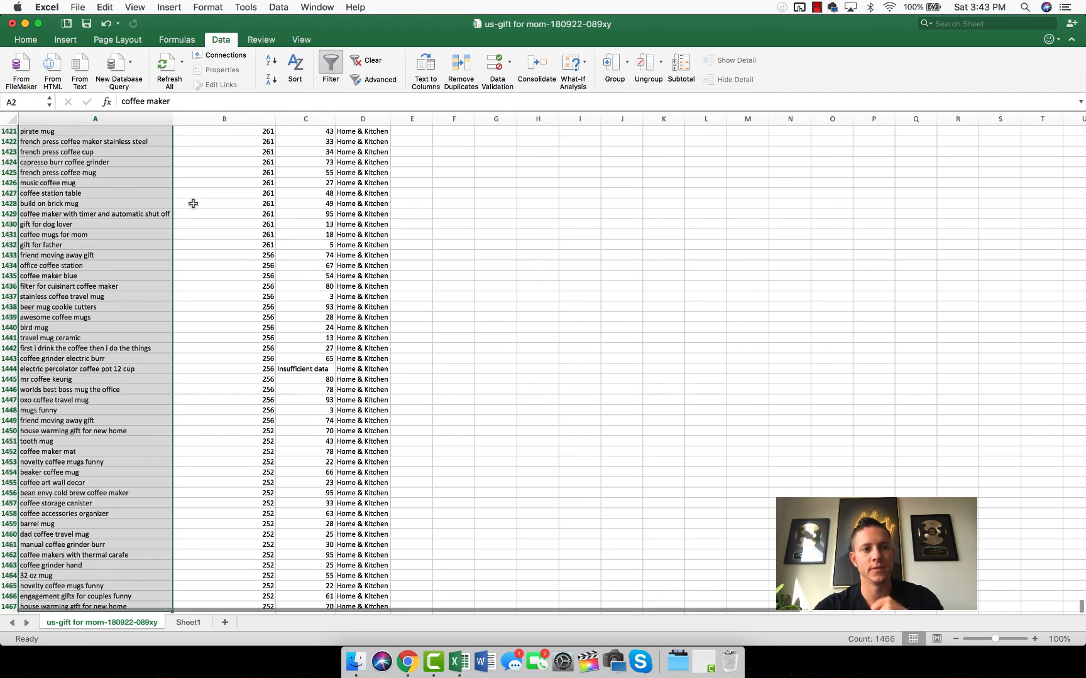
Review the deduplicated mom keywords in column A of Sheet1 from the first entry to the end of the list
left_click(188, 622)
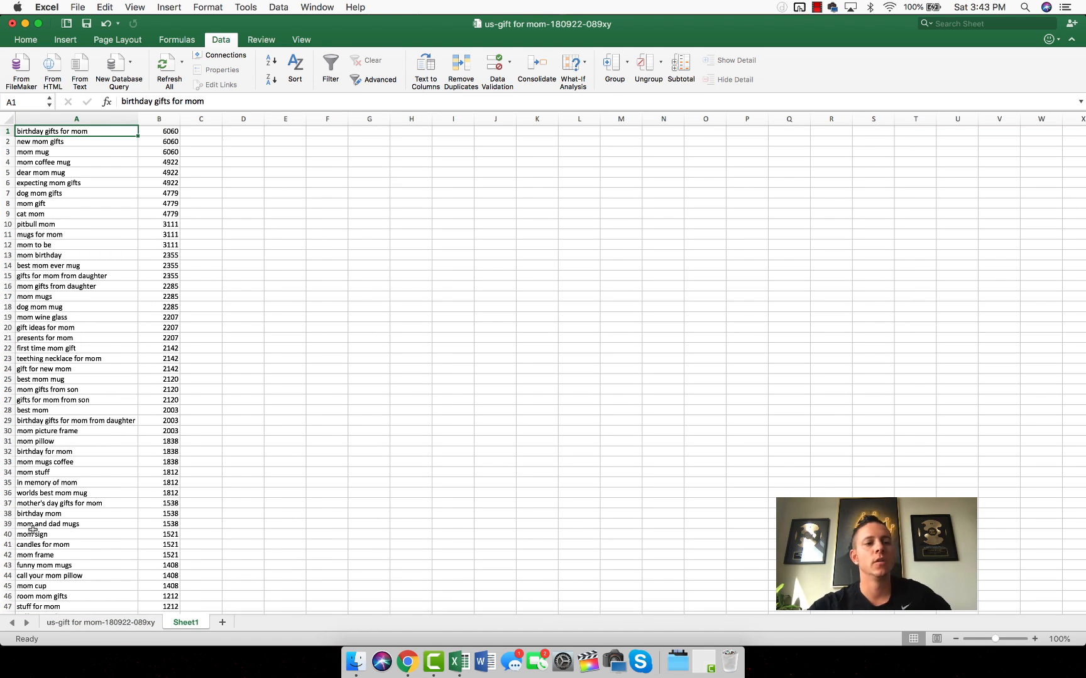
scroll(130, 208, "down", 10)
scroll(130, 208, "down", 15)
scroll(131, 235, "up", 20)
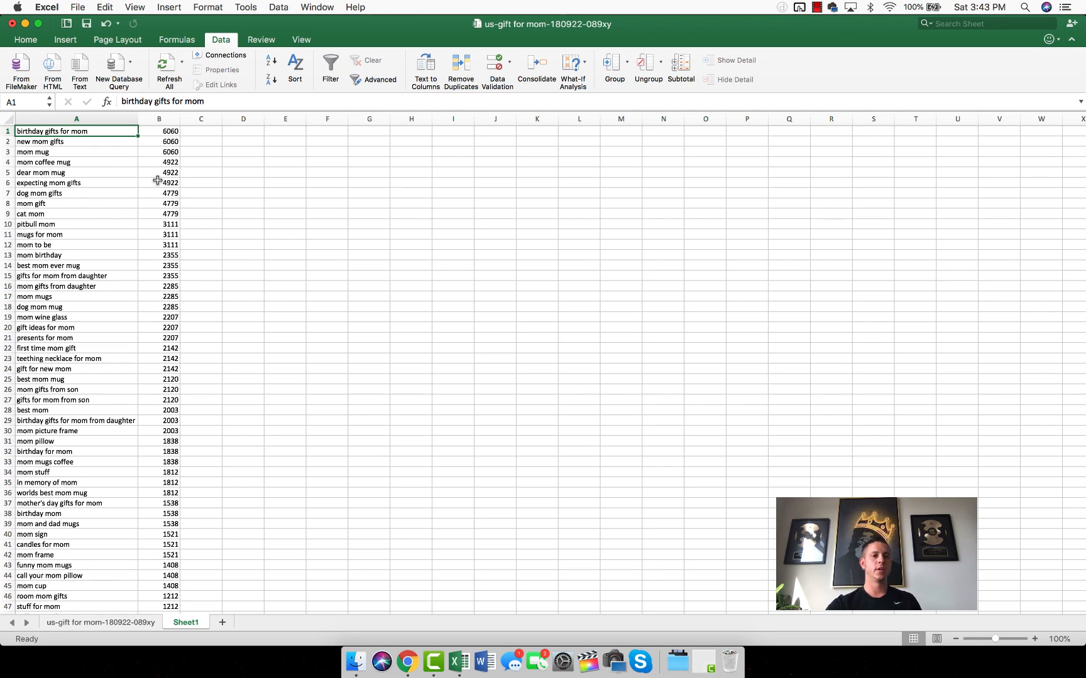
left_click(75, 143)
key("Down")
key("Down")
key("Down")
key("Down")
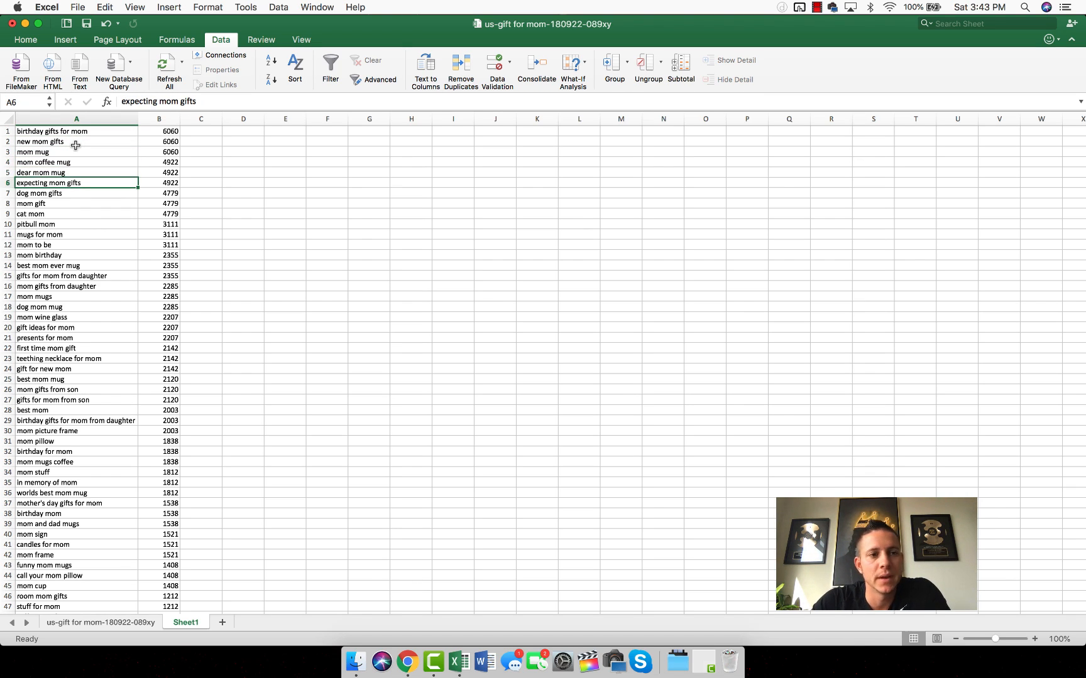
key("Down")
key("Down")
key("Down")
key("Down")
key("Down")
left_click(29, 133)
scroll(36, 253, "down", 6)
scroll(36, 252, "down", 3)
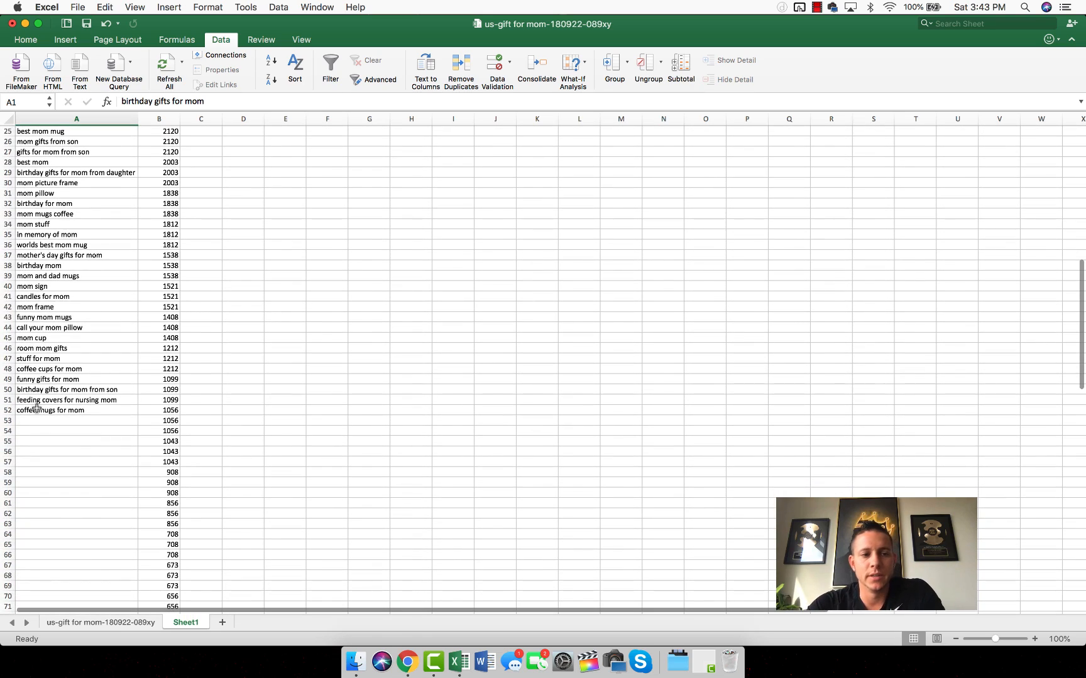
Copy the deduplicated keywords in A1:A52 of Sheet1 and return to the start of the "us-gift for mom" sheet
left_click(36, 408, "shift")
scroll(36, 409, "up", 8)
key("super+c")
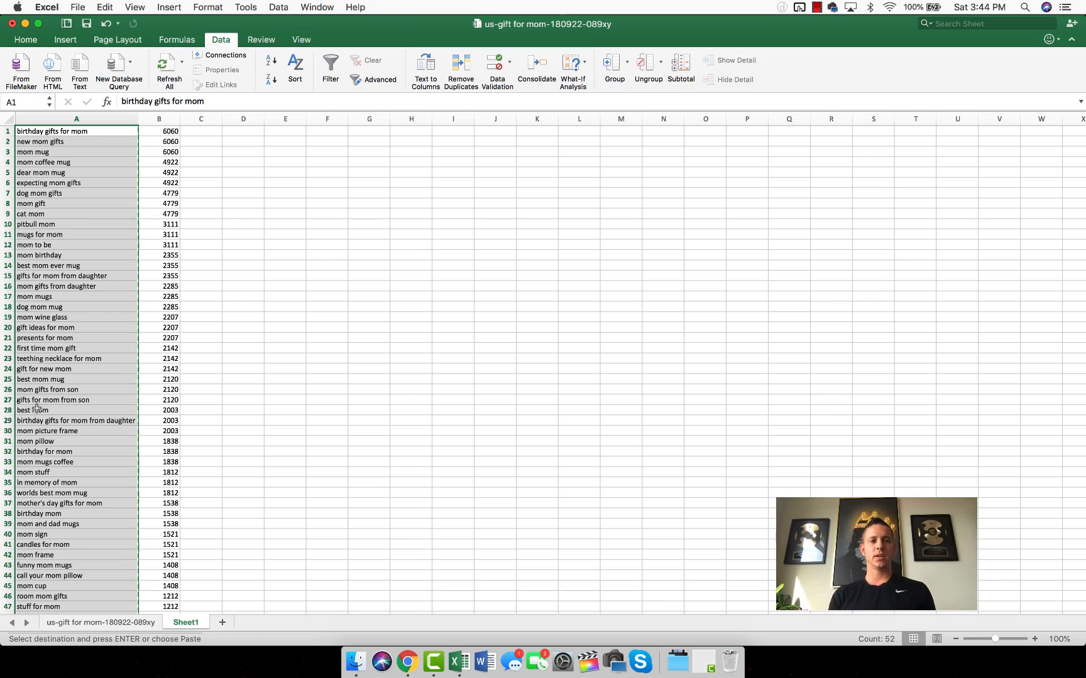
left_click(88, 621)
scroll(202, 321, "up", 15)
left_click_drag(1080, 608, 954, 126)
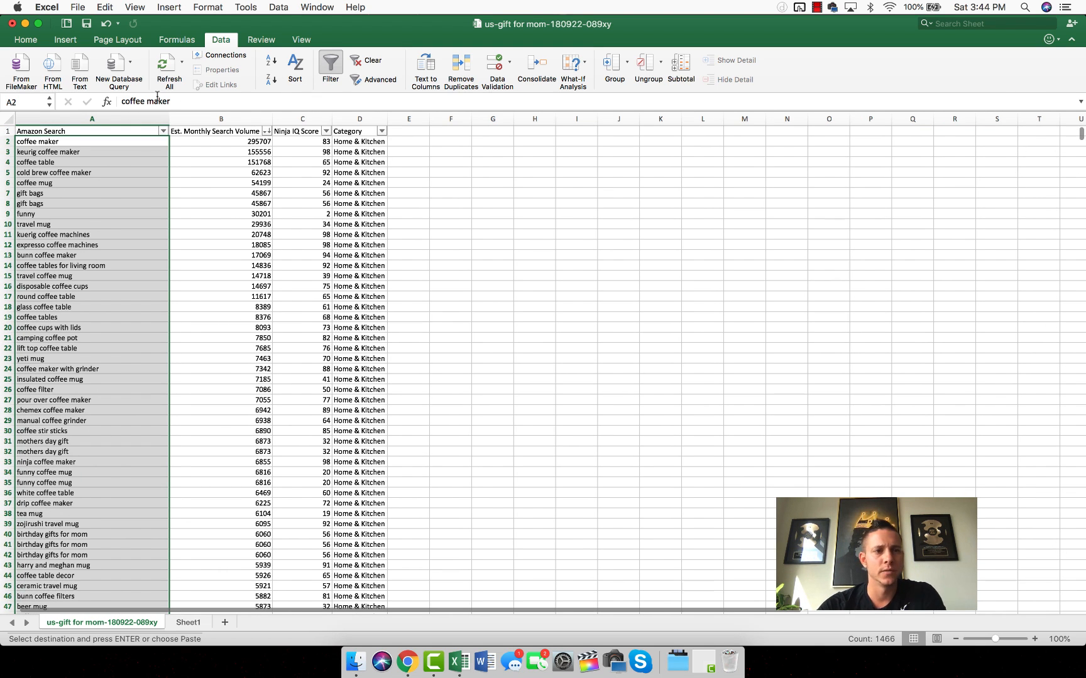
Try to filter the Amazon Search column to keywords containing "mom", then undo the filter
left_click(162, 131)
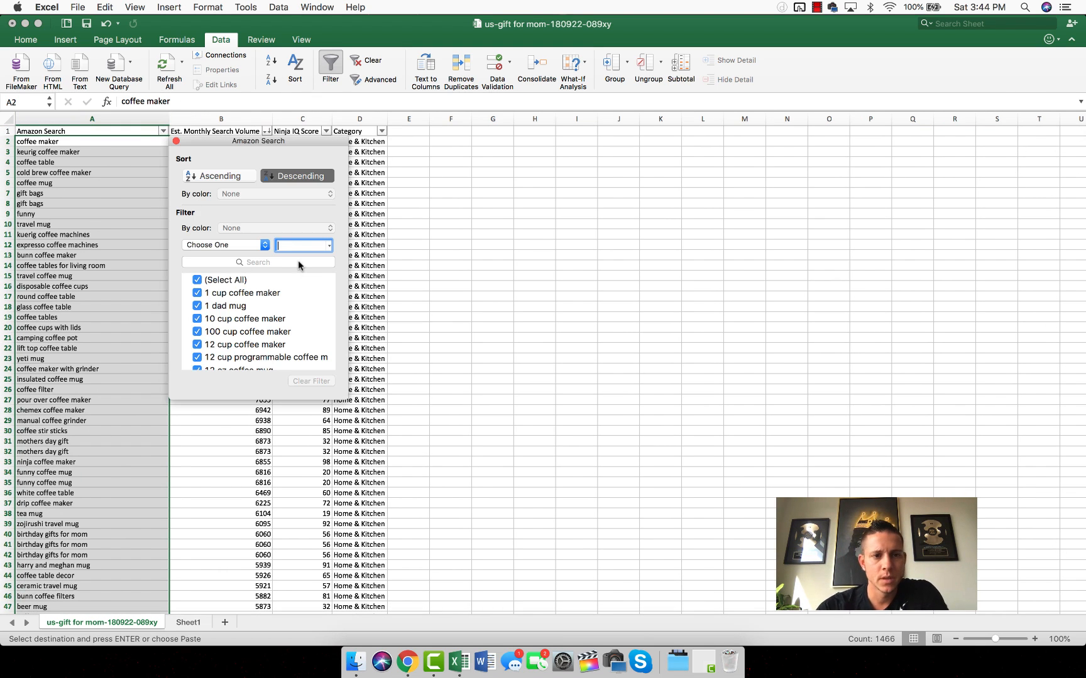
left_click(249, 246)
left_click(220, 340)
type("mom")
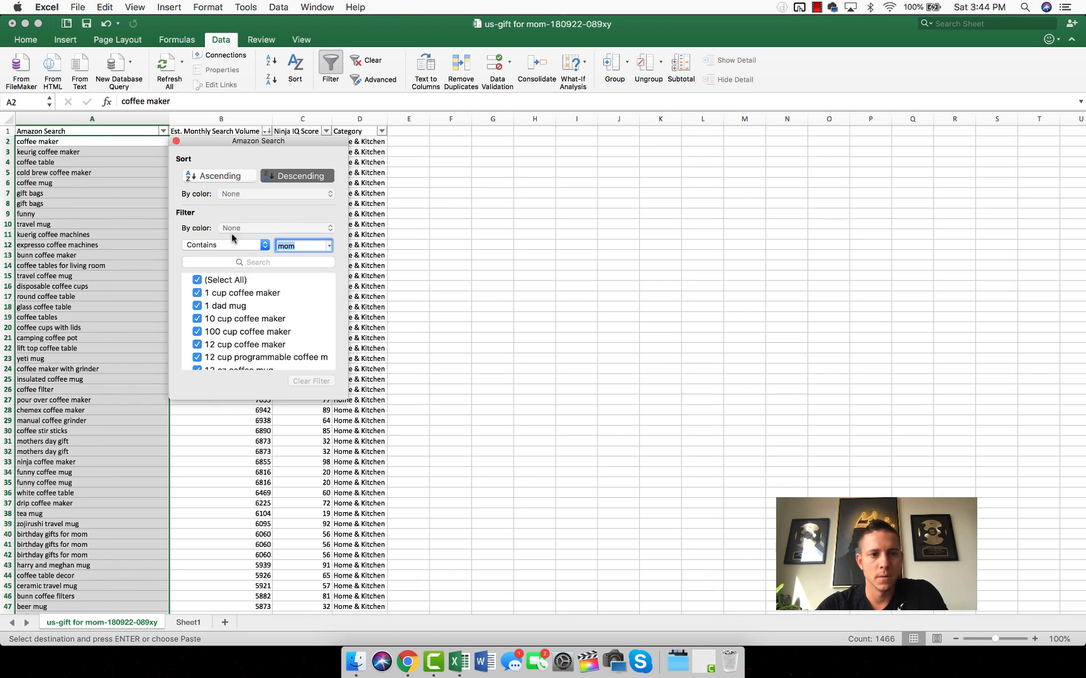
left_click(176, 142)
key("super+z")
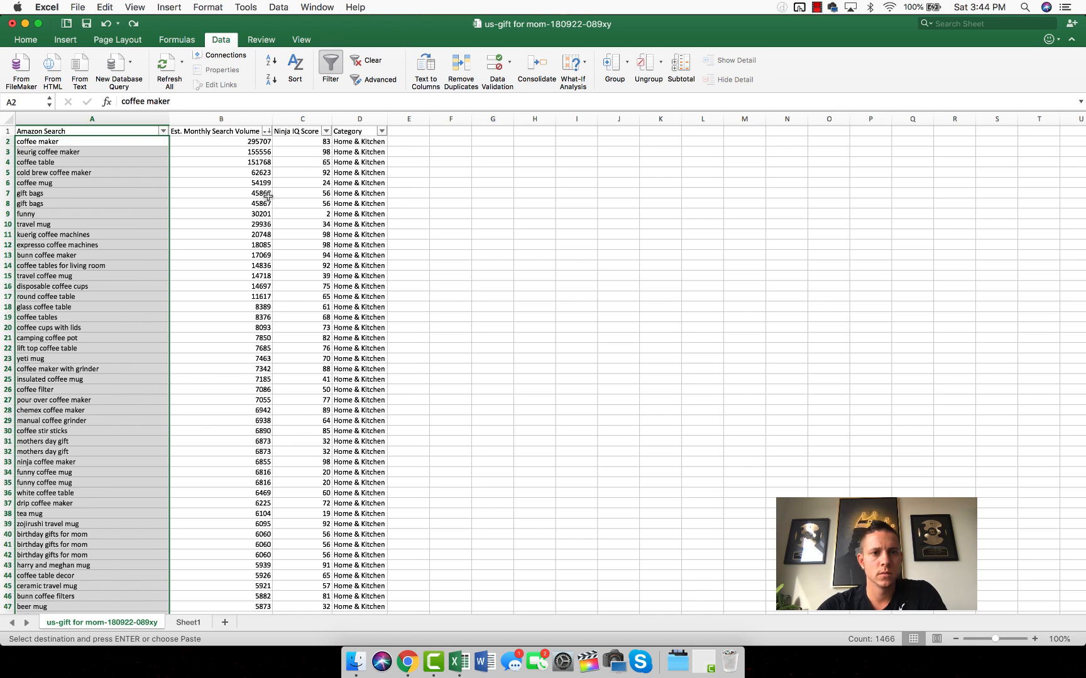
Select columns A to D of the "us-gift for mom" sheet and filter Amazon Search to entries that contain "mom"
left_click(60, 120)
left_click(360, 119, "shift")
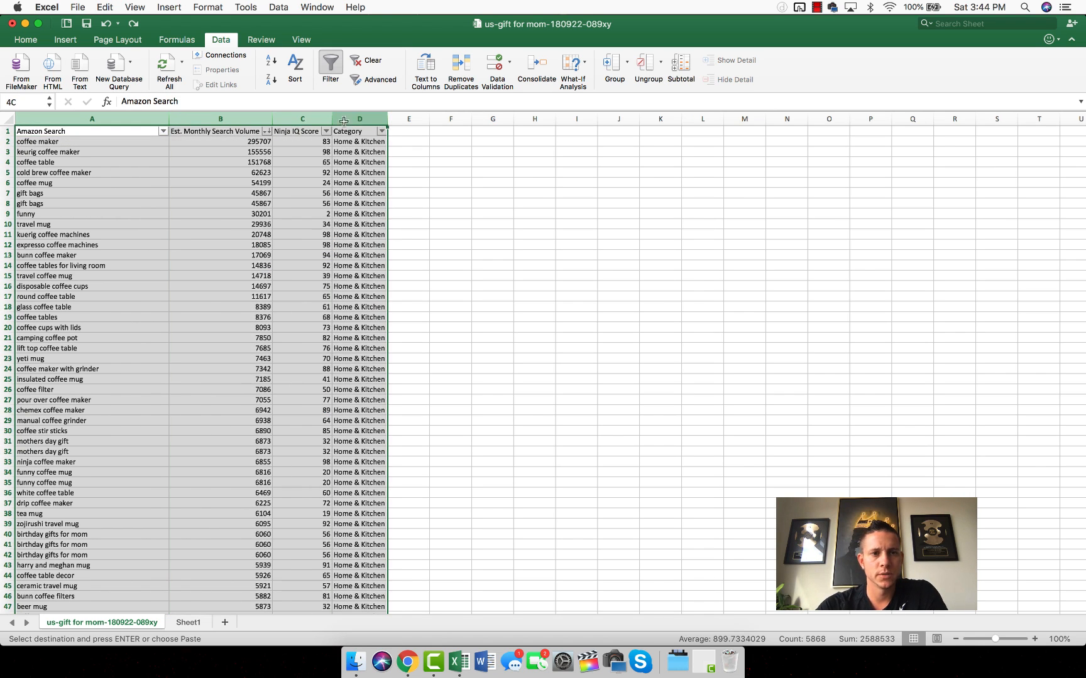
left_click(163, 131)
left_click(267, 246)
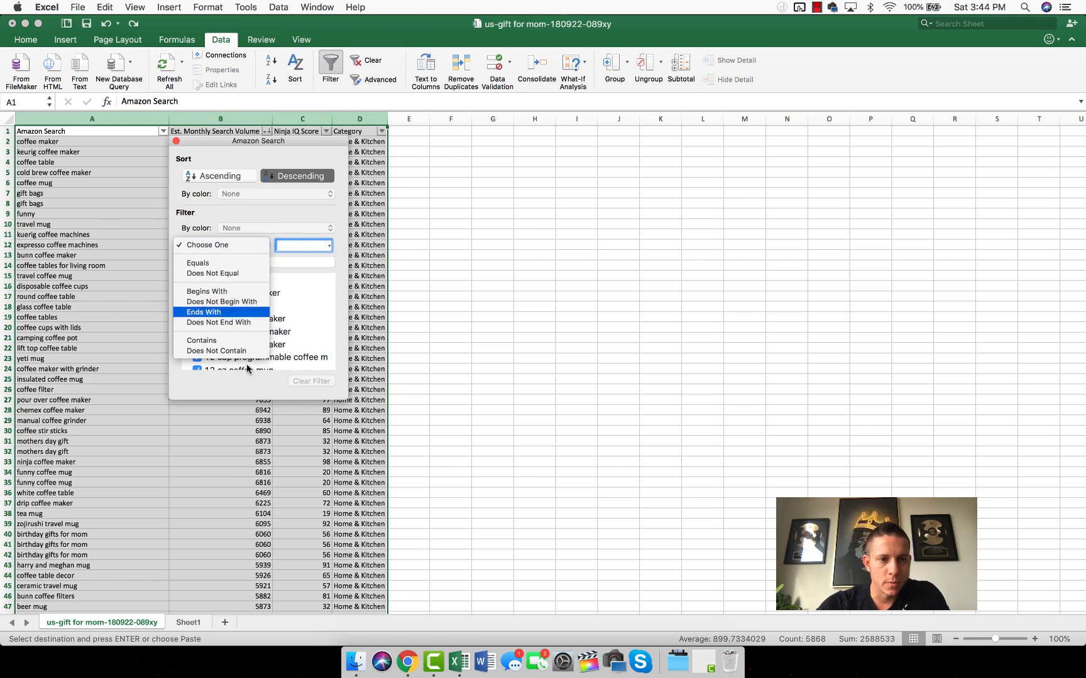
left_click(228, 342)
type("mom")
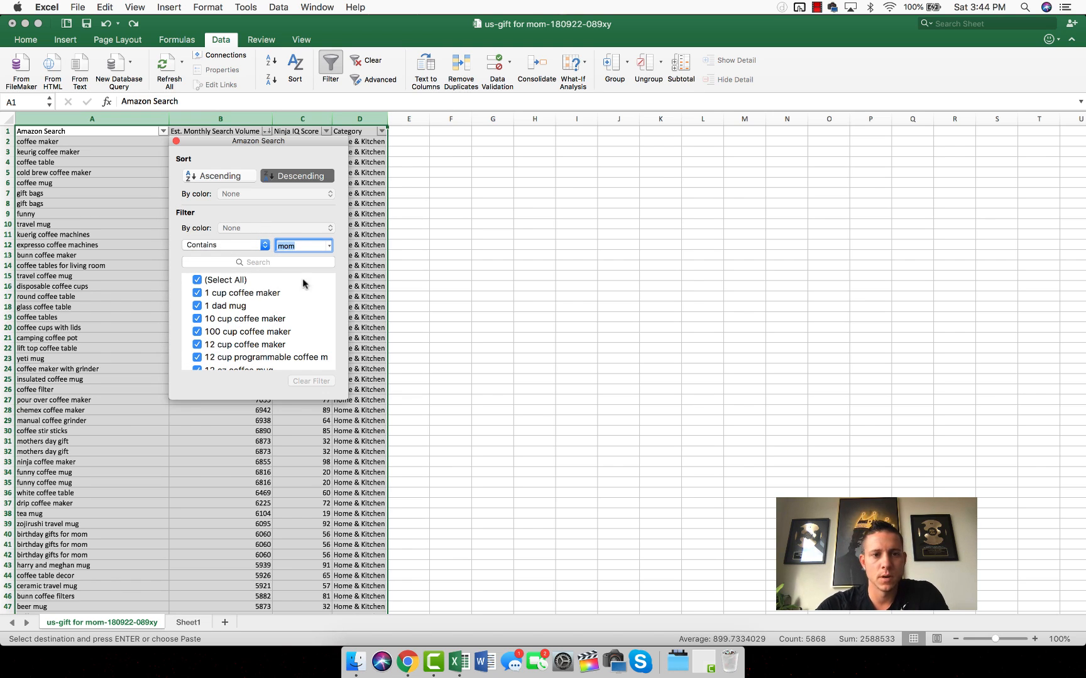
left_click(175, 142)
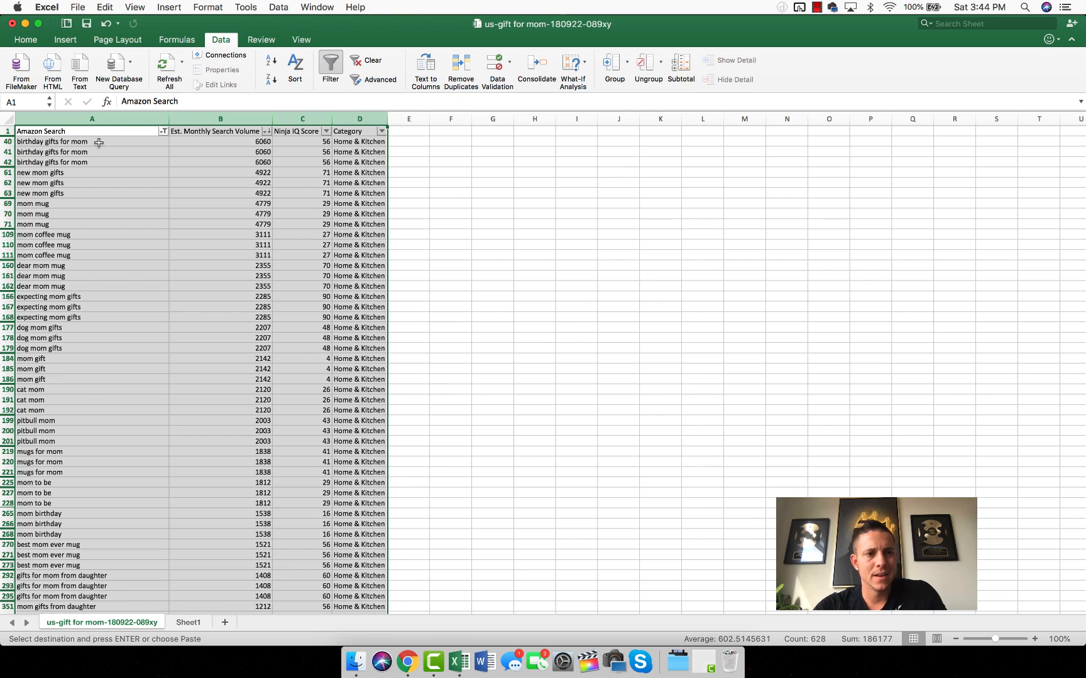
Remove the duplicate rows from columns A to D, comparing only column A
left_click(459, 62)
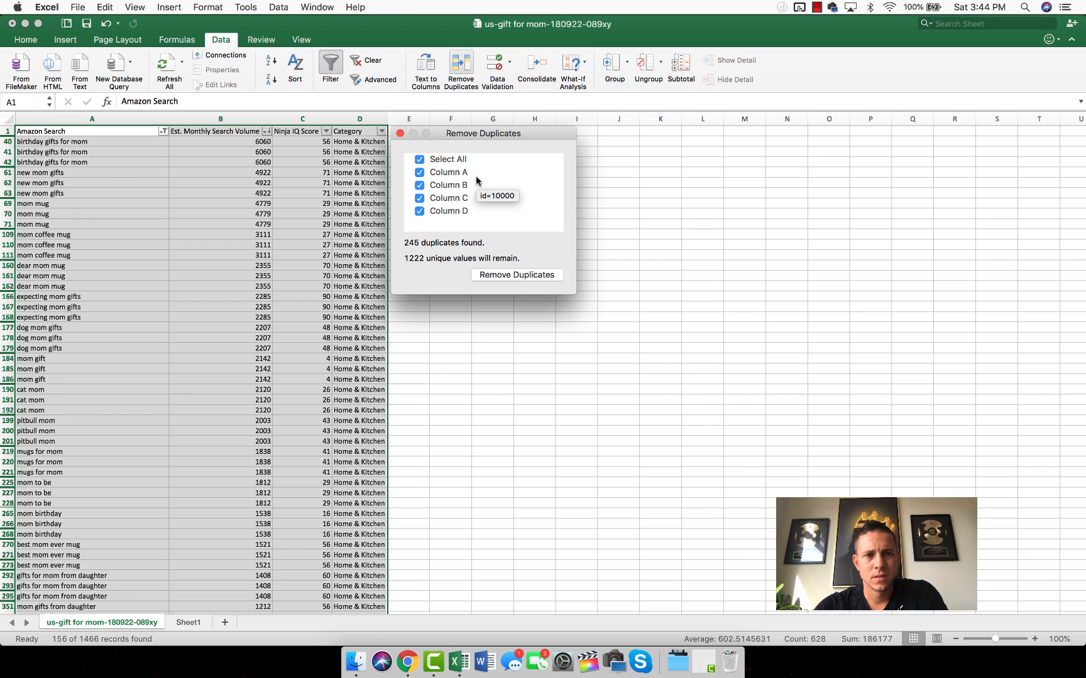
left_click(419, 185)
left_click(419, 198)
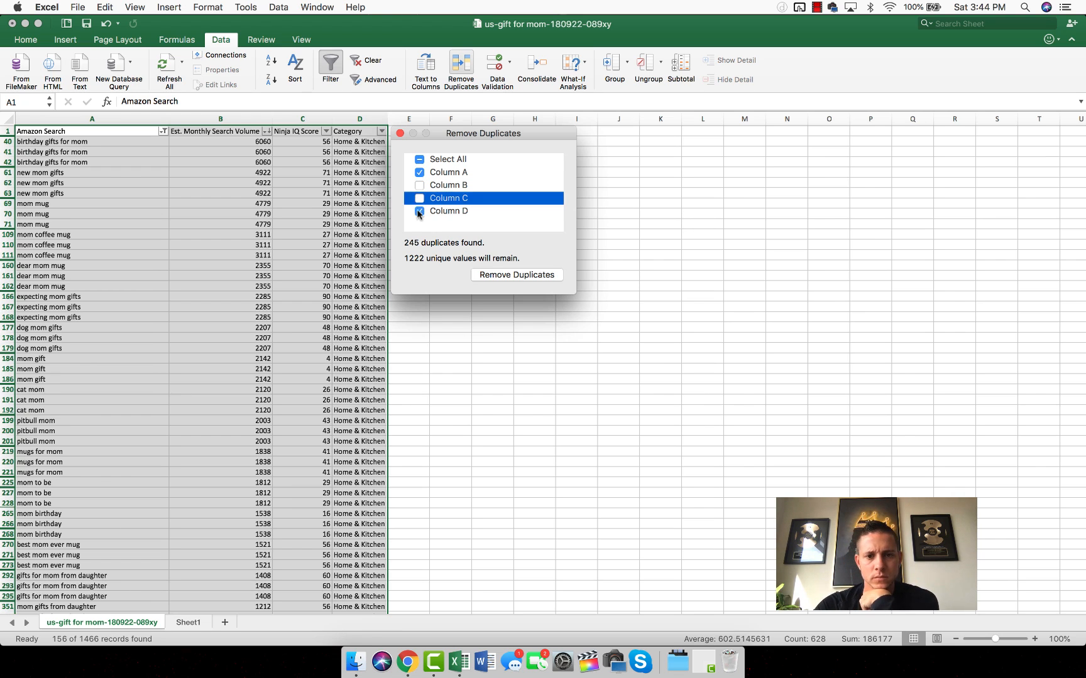
left_click(419, 211)
left_click(507, 276)
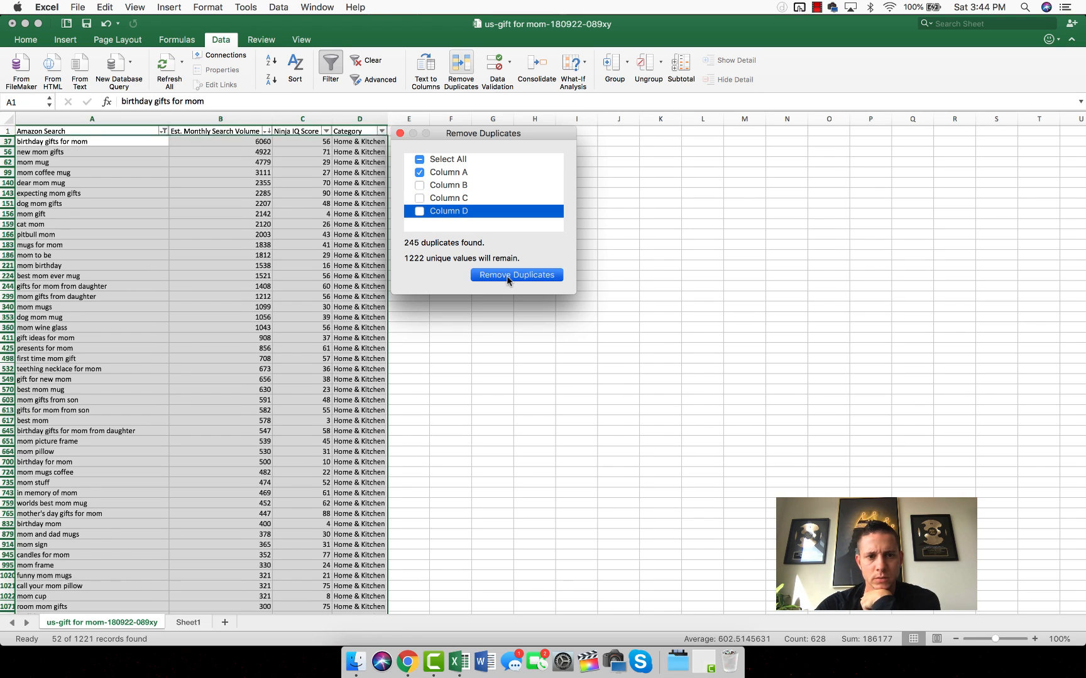
Copy the filtered keyword table with its headers, columns A to D, down to the "coffee mugs for mom" row
left_click(132, 146)
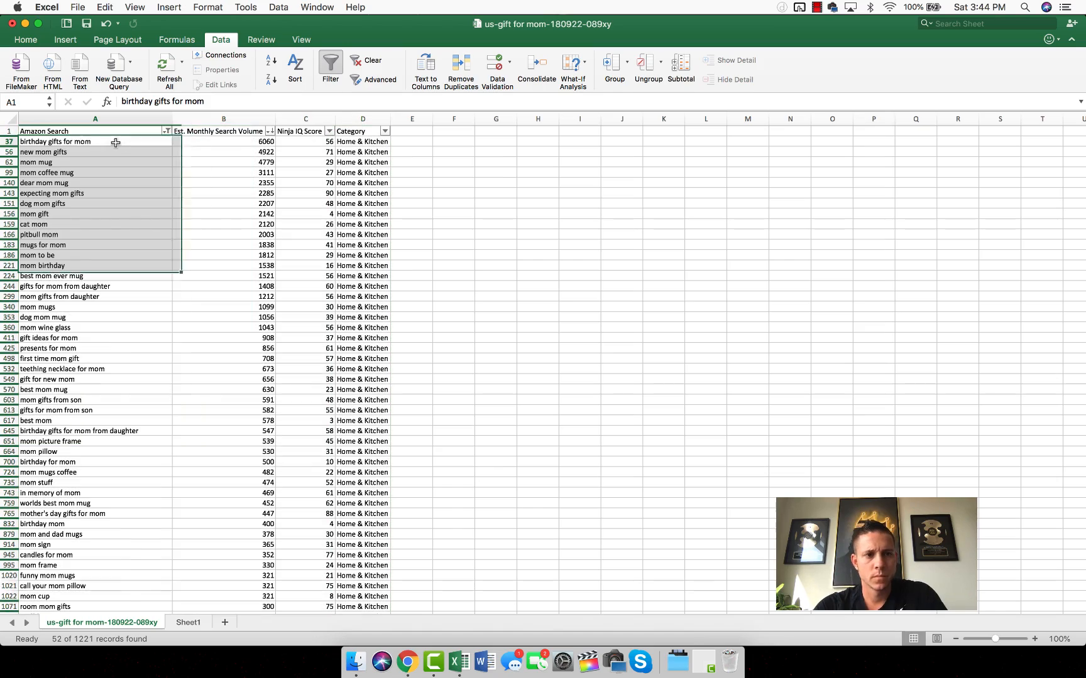
key("super+shift+Down")
scroll(223, 387, "down", 5)
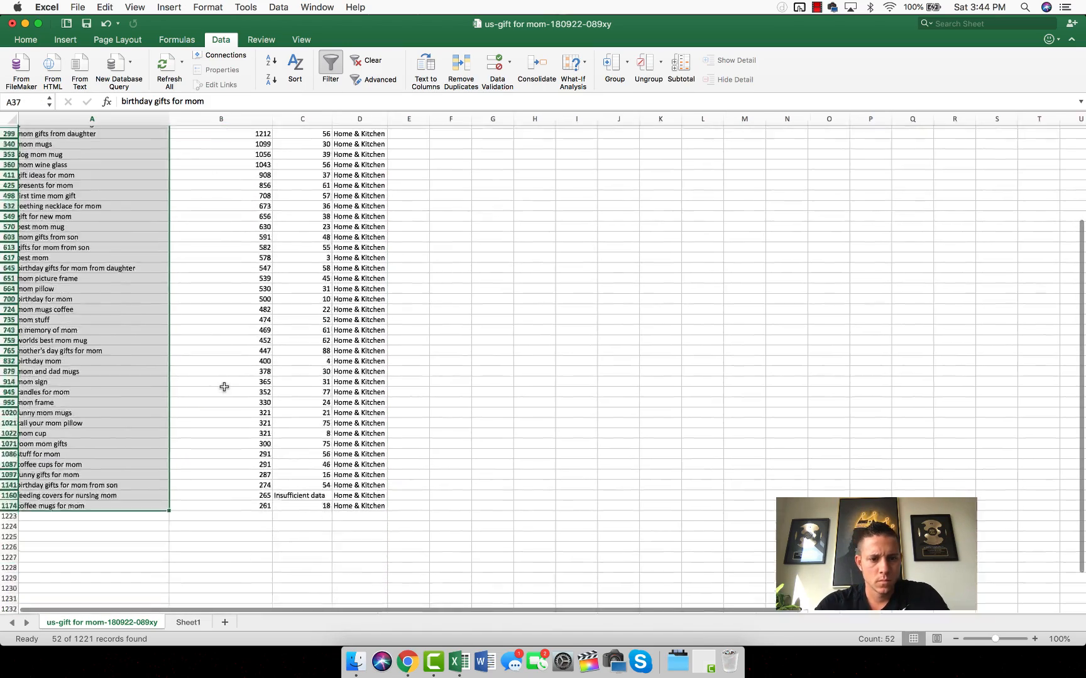
scroll(224, 387, "up", 10)
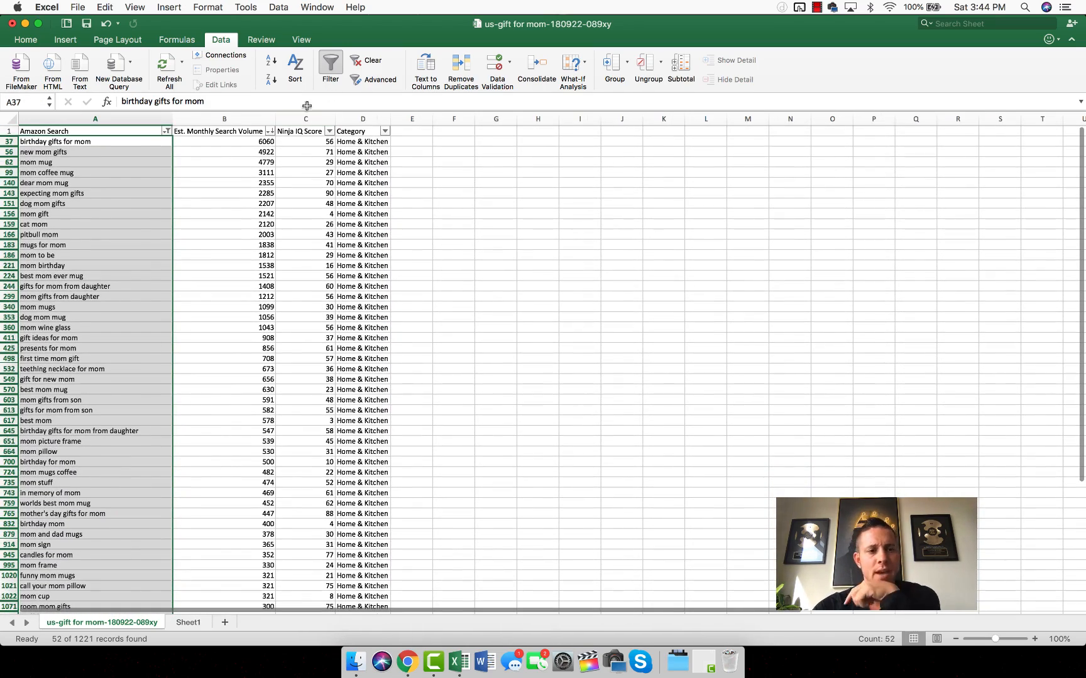
left_click_drag(92, 130, 352, 524)
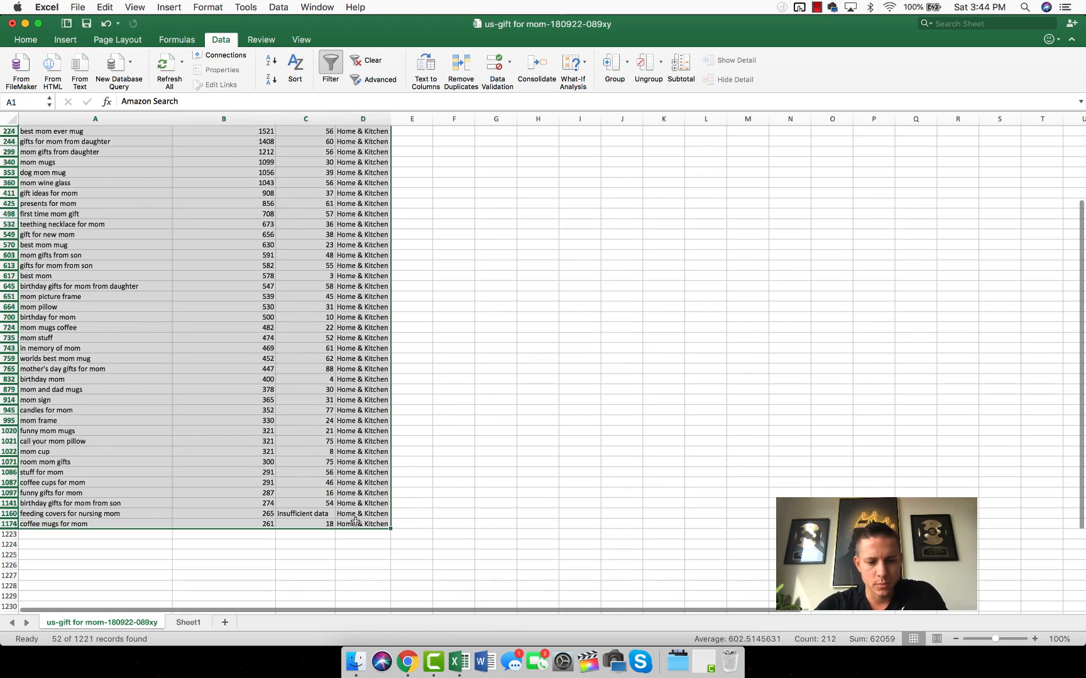
key("super+c")
scroll(251, 566, "up", 5)
Delete Sheet1 and add a new blank sheet to the workbook
right_click(192, 623)
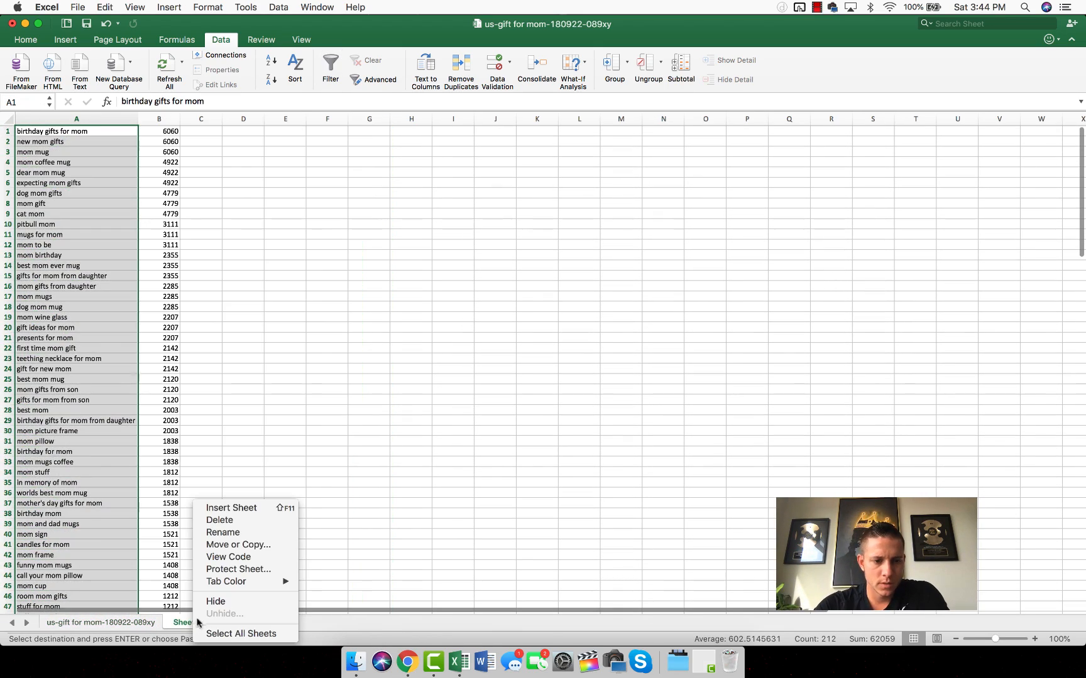
left_click(244, 526)
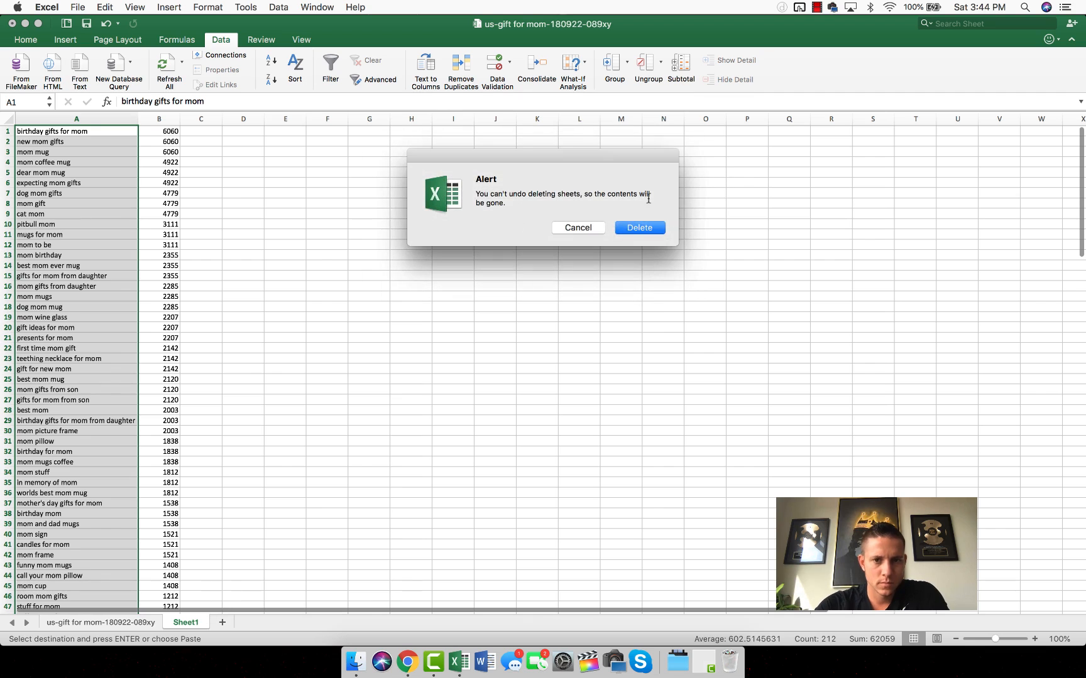
left_click(630, 228)
left_click(180, 622)
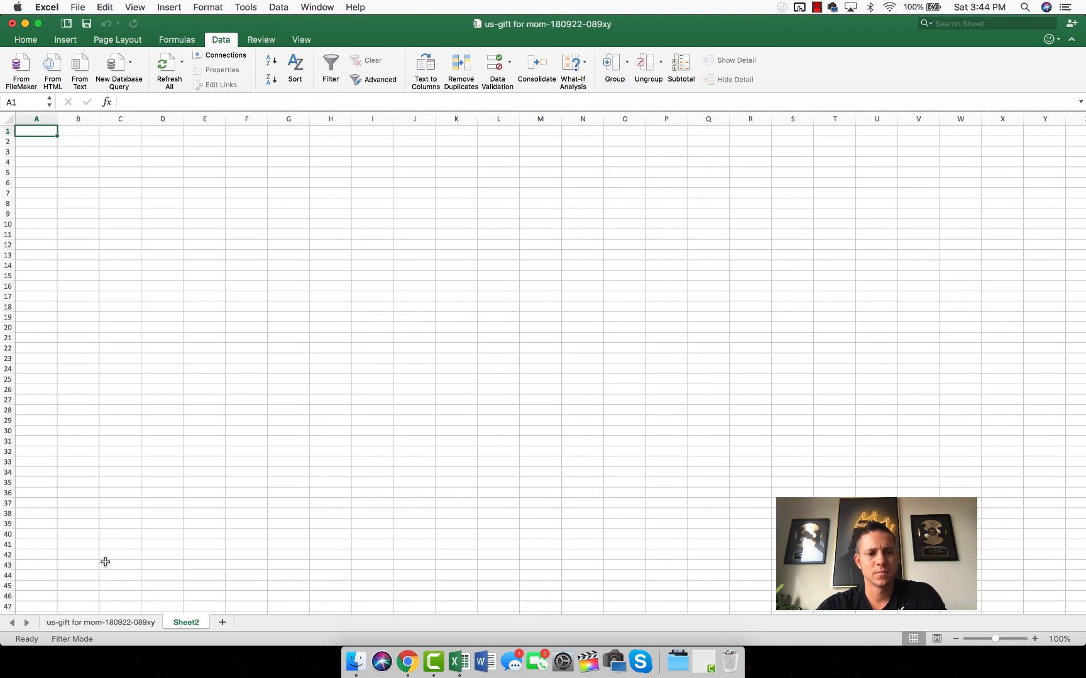
Copy the filtered keyword table from the "us-gift for mom" sheet into Sheet2 from A1 and autofit columns A to D
left_click(97, 623)
key("cmd+c")
left_click(186, 622)
key("cmd+v")
left_click(39, 118)
left_click(167, 119, "shift")
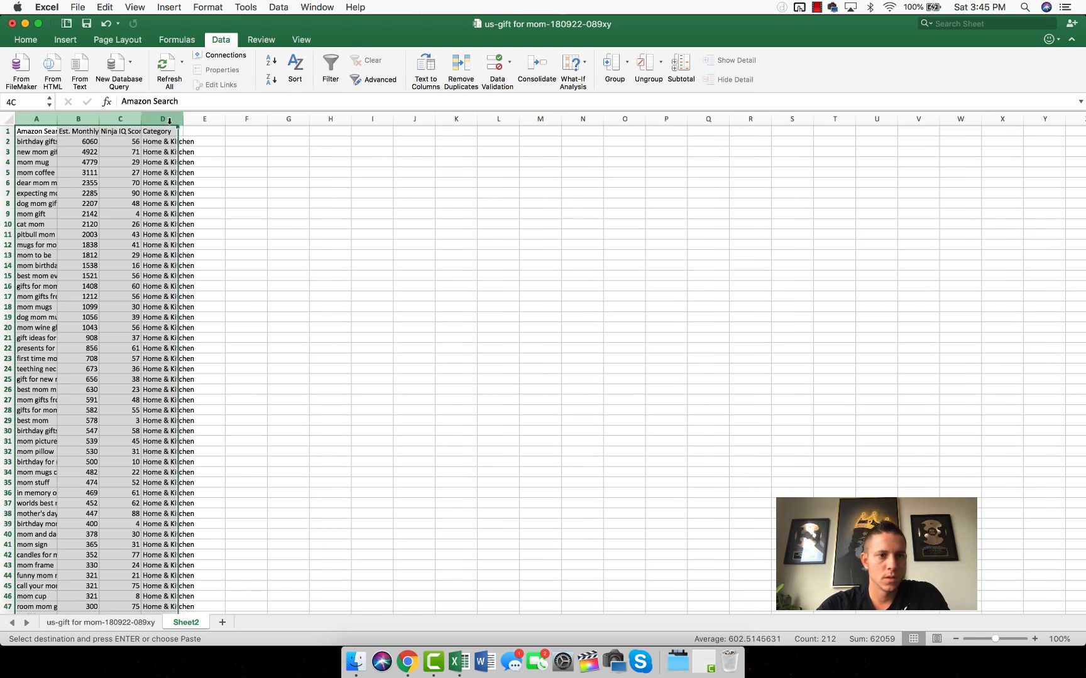
double_click(58, 119)
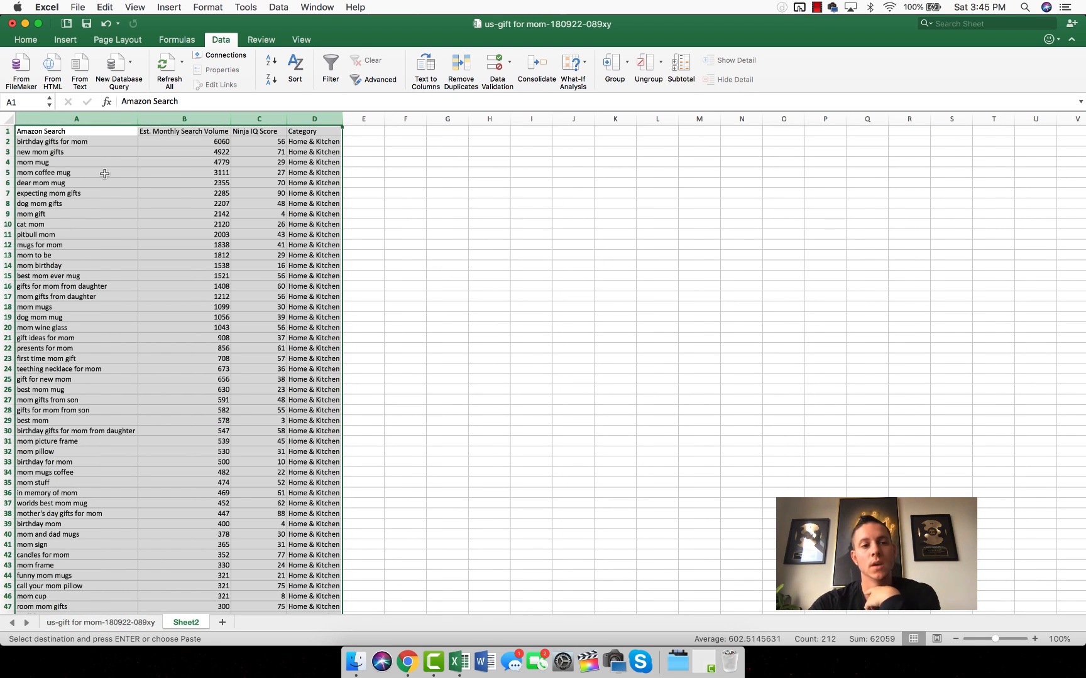
Make header row 1 of Sheet2 bold and add filters to its columns
left_click(135, 144)
left_click(175, 142)
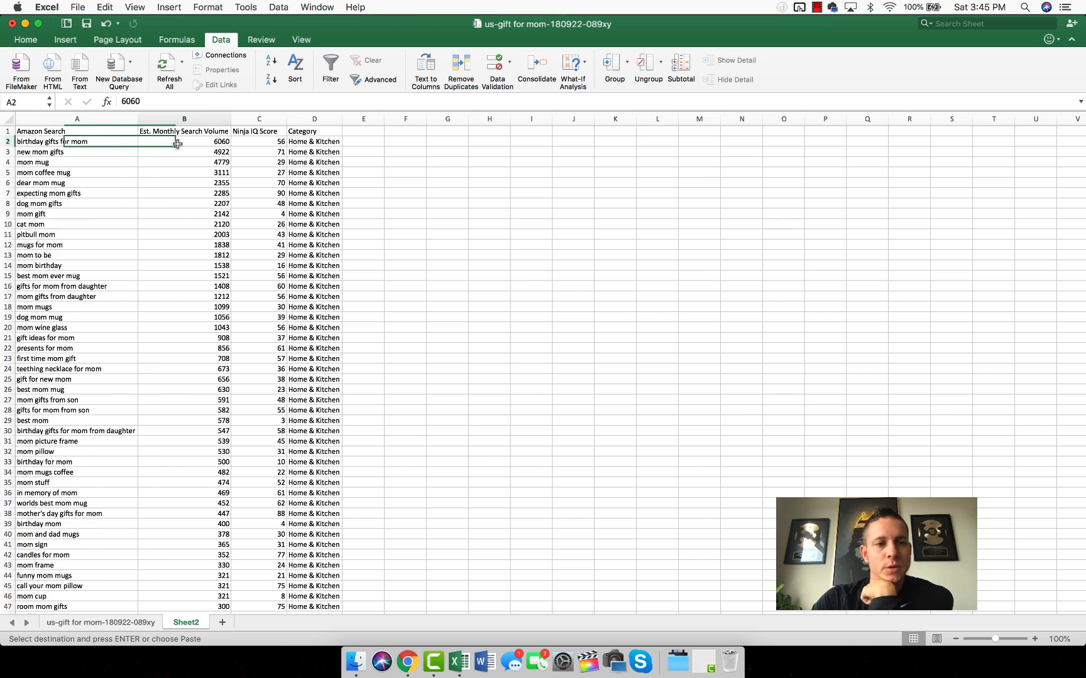
left_click(7, 131)
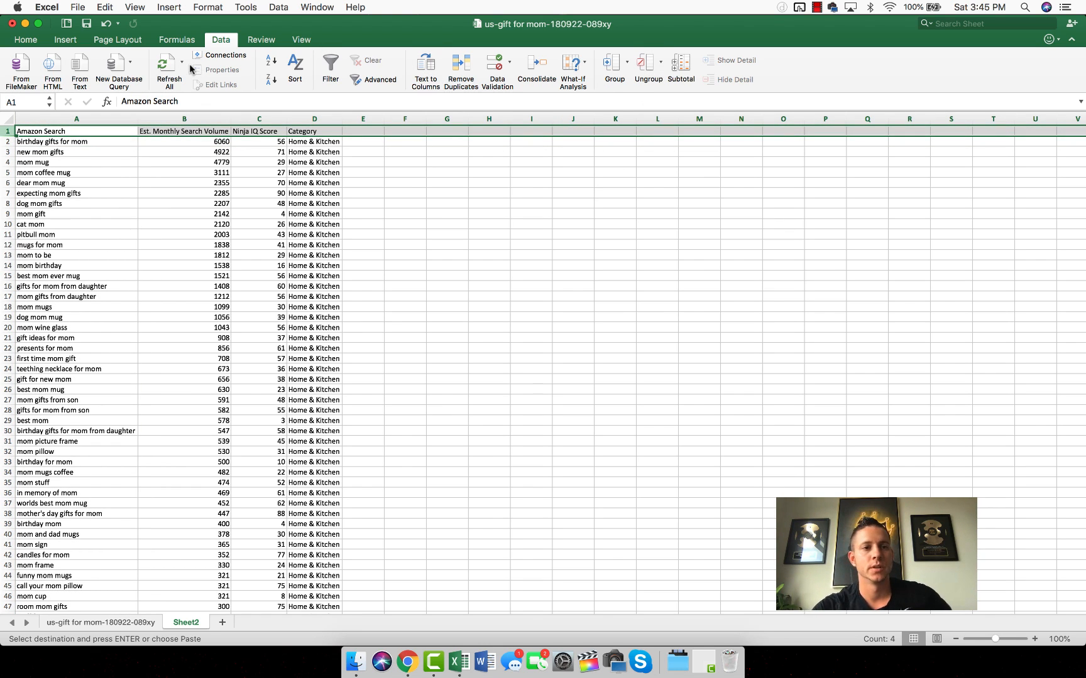
key("super+b")
key("BackSpace")
left_click(196, 214)
key("super+z")
left_click(338, 78)
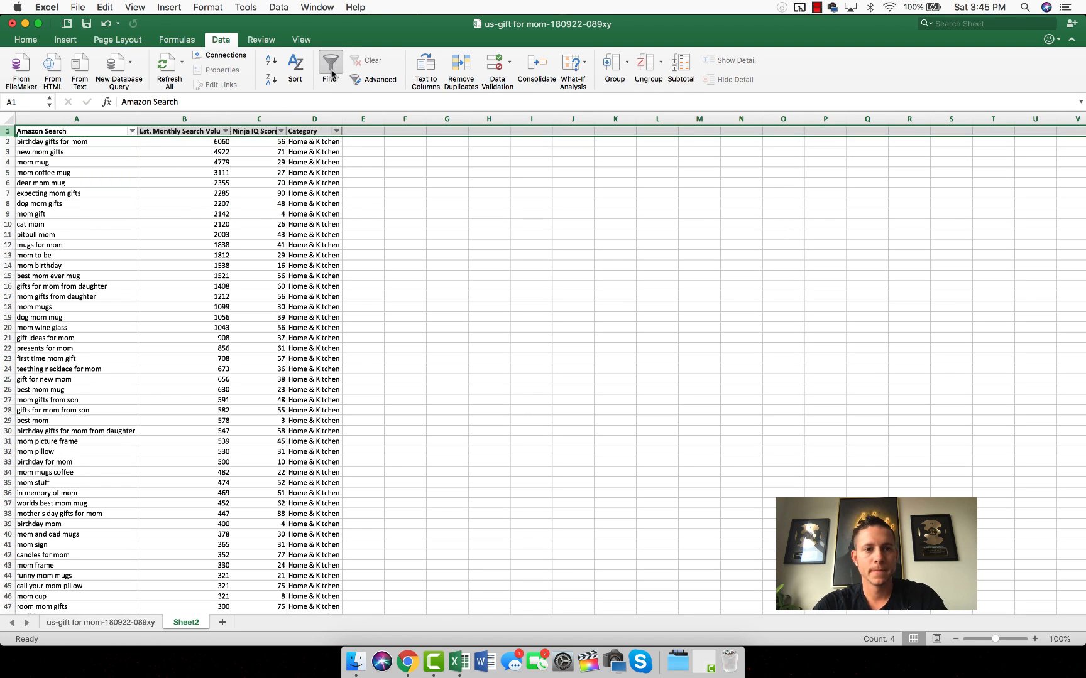
Sort the keyword table in Sheet2 by Ninja IQ Score in descending order
left_click(282, 131)
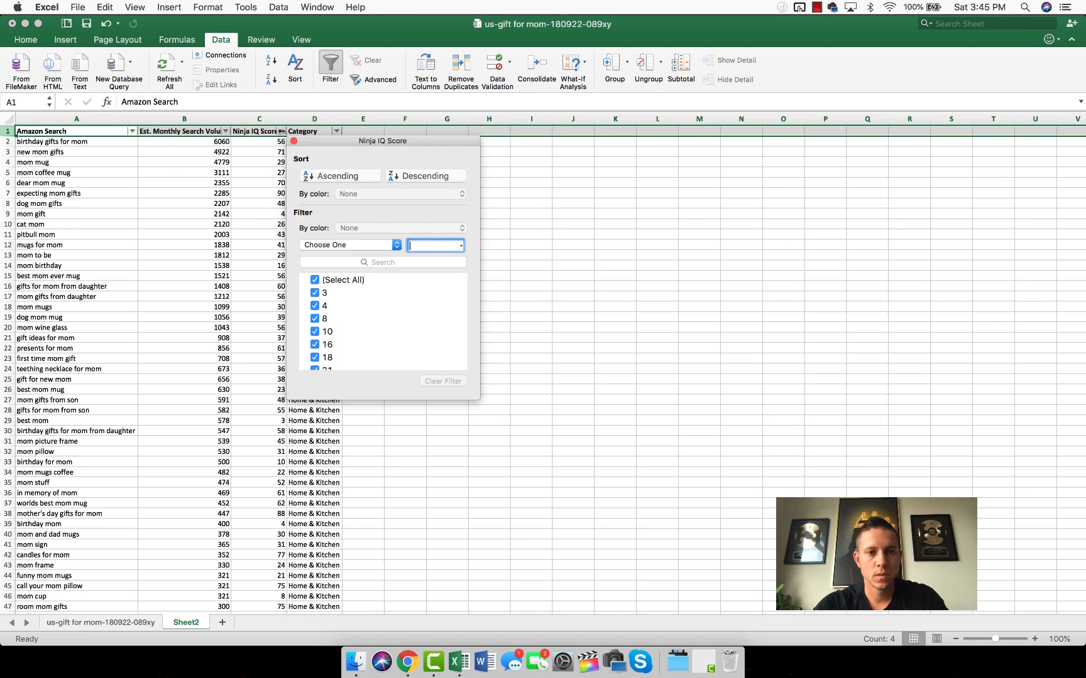
left_click(425, 179)
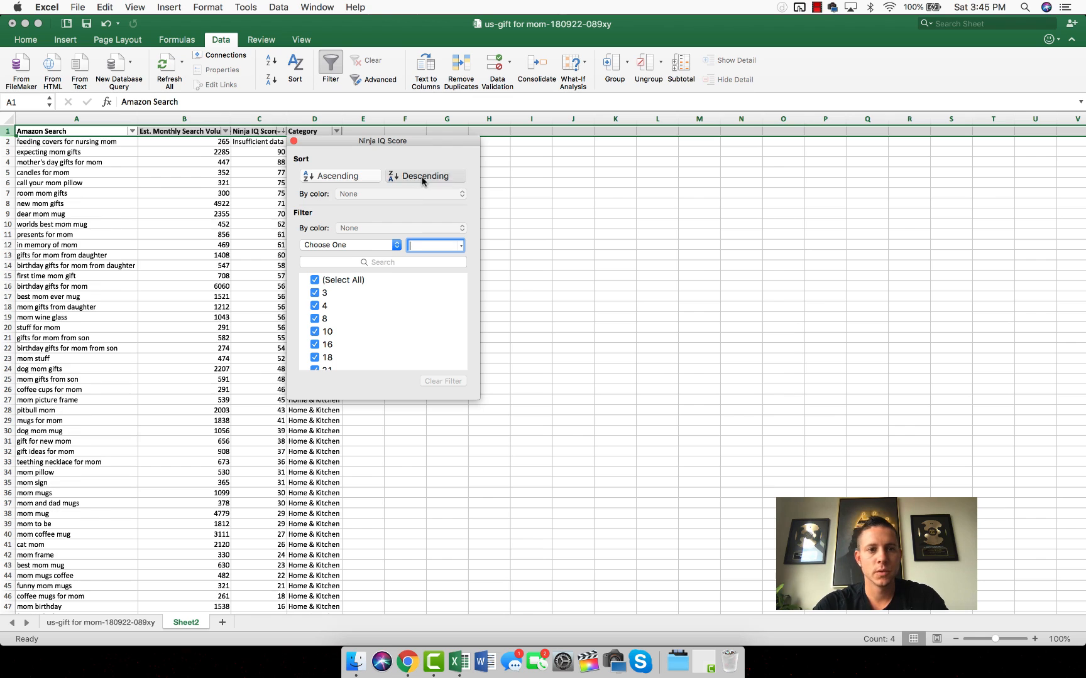
left_click(294, 141)
Examine the sorted mom keywords in Sheet2, comparing their search volumes and Ninja IQ Scores
left_click(119, 151)
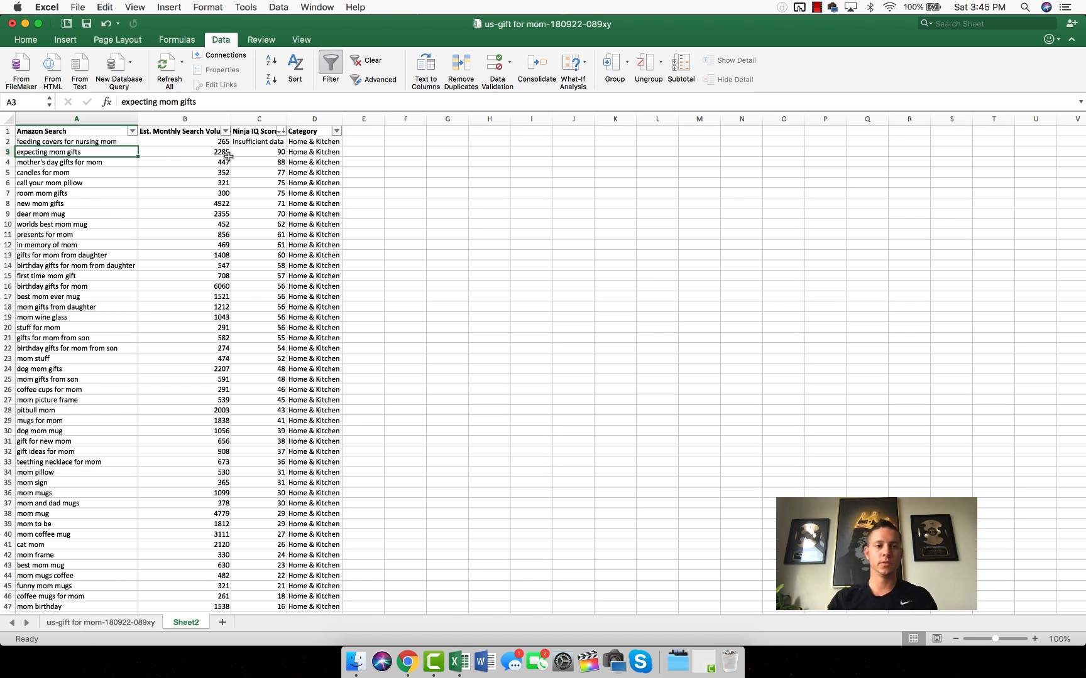
key("super+shift+Down")
key("super+shift+Up")
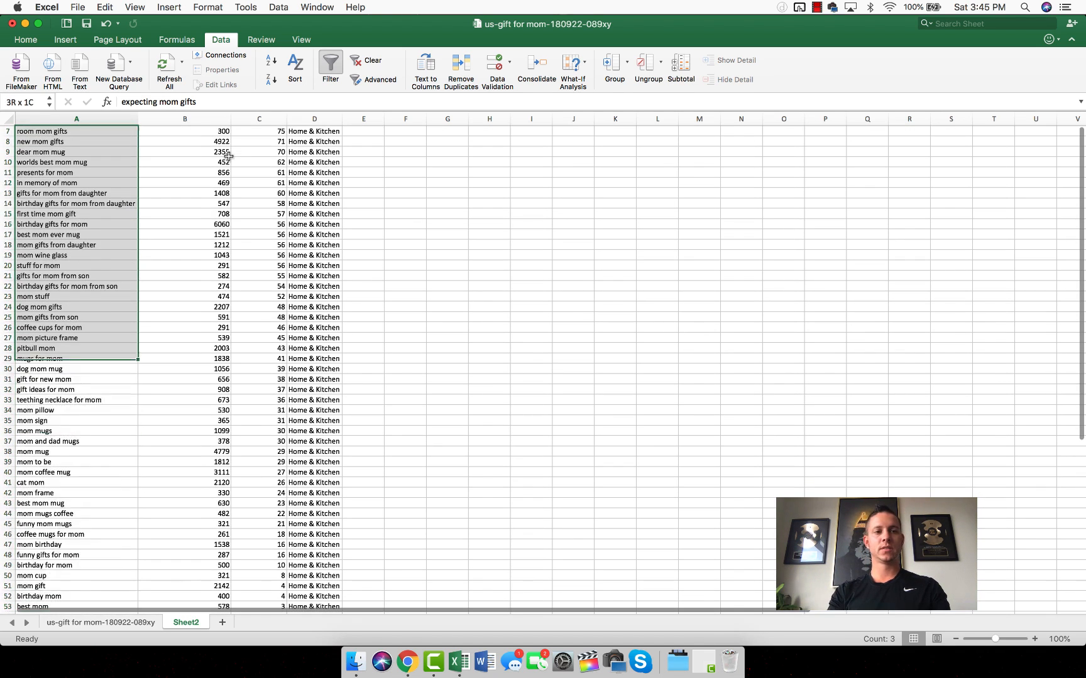
left_click(90, 161)
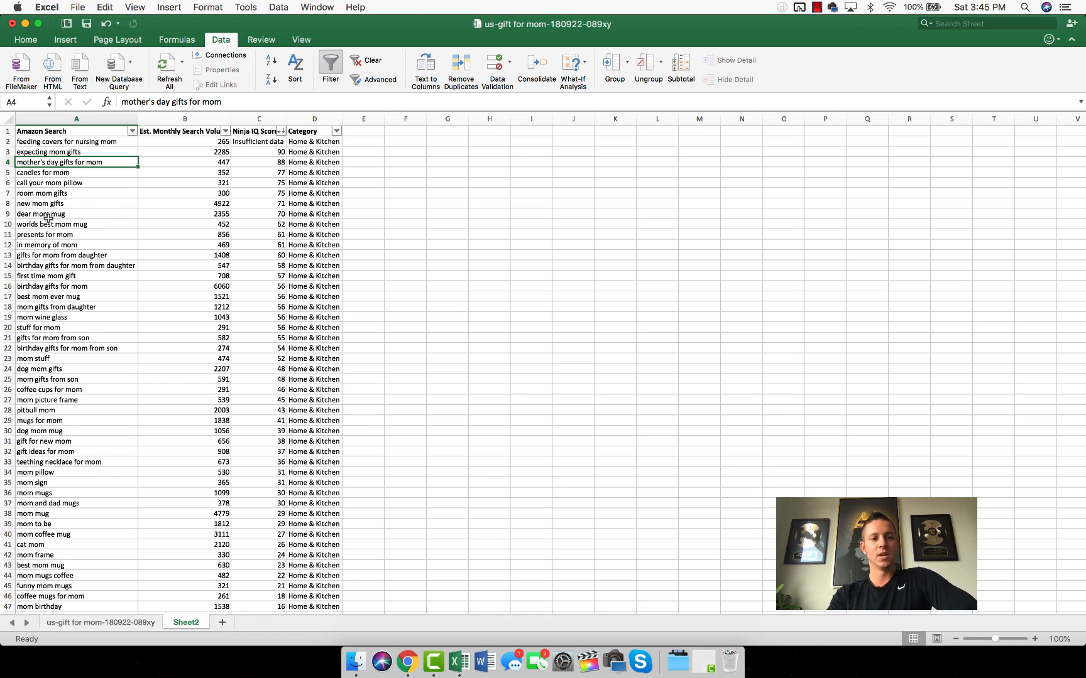
left_click(91, 224)
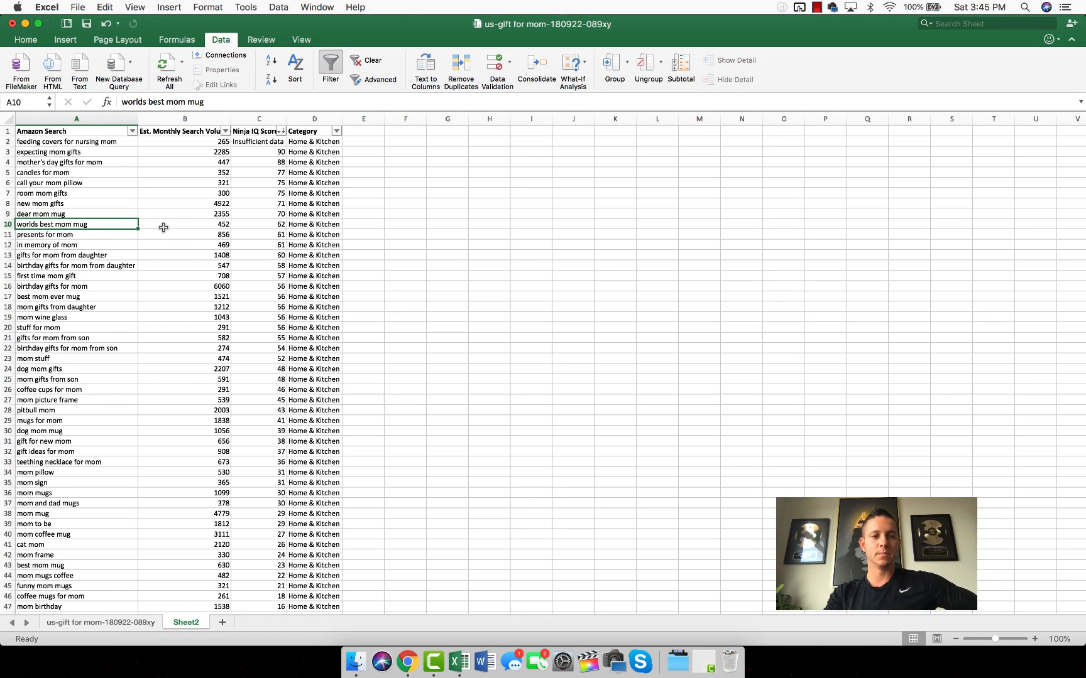
left_click(266, 225)
mouse_move(276, 153)
left_mouse_down()
mouse_move(275, 405)
mouse_move(270, 150)
left_mouse_up()
left_click(448, 214)
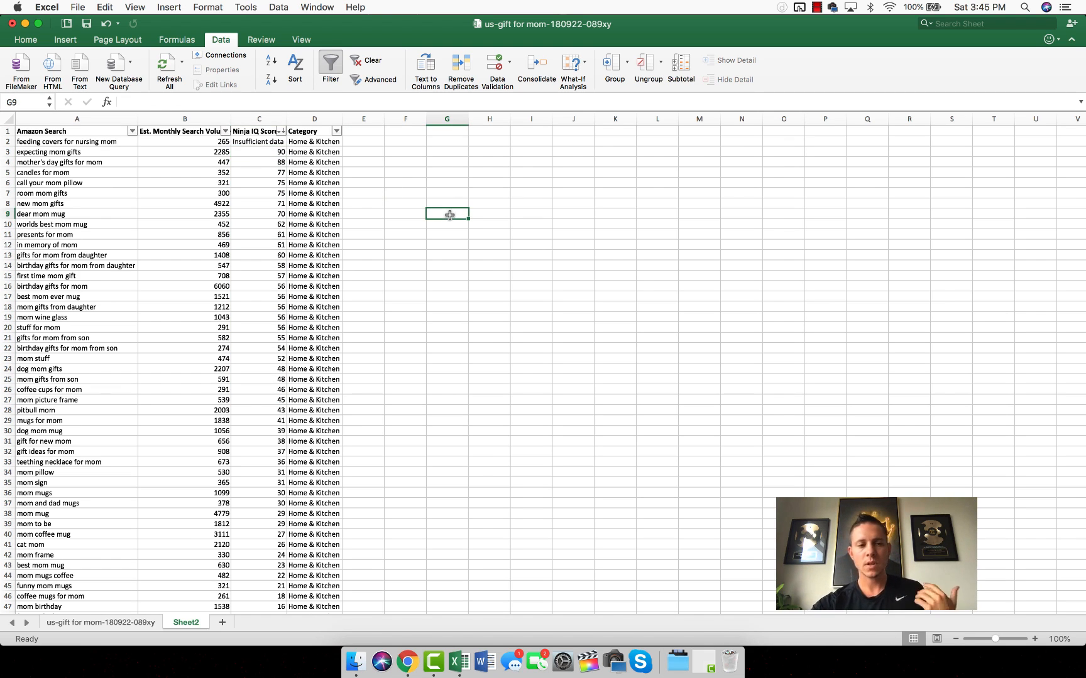
Copy all keywords in column A of Sheet2, from "feeding covers for nursing mom" to "best mom"
left_click(71, 142)
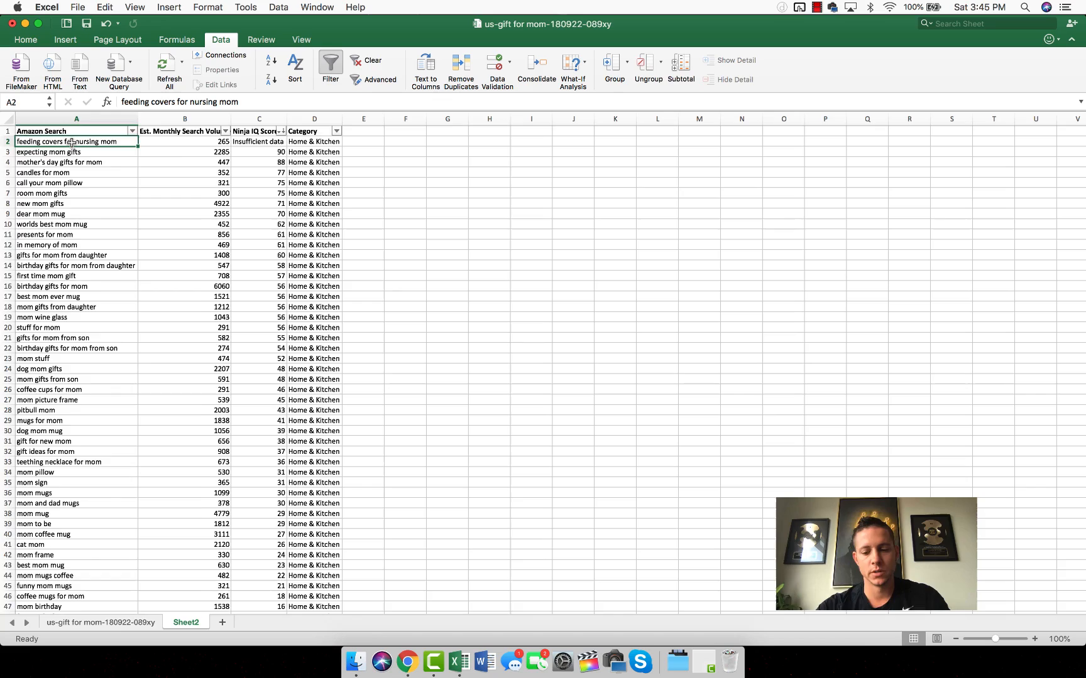
key("super+shift+Down")
scroll(28, 304, "down", 1)
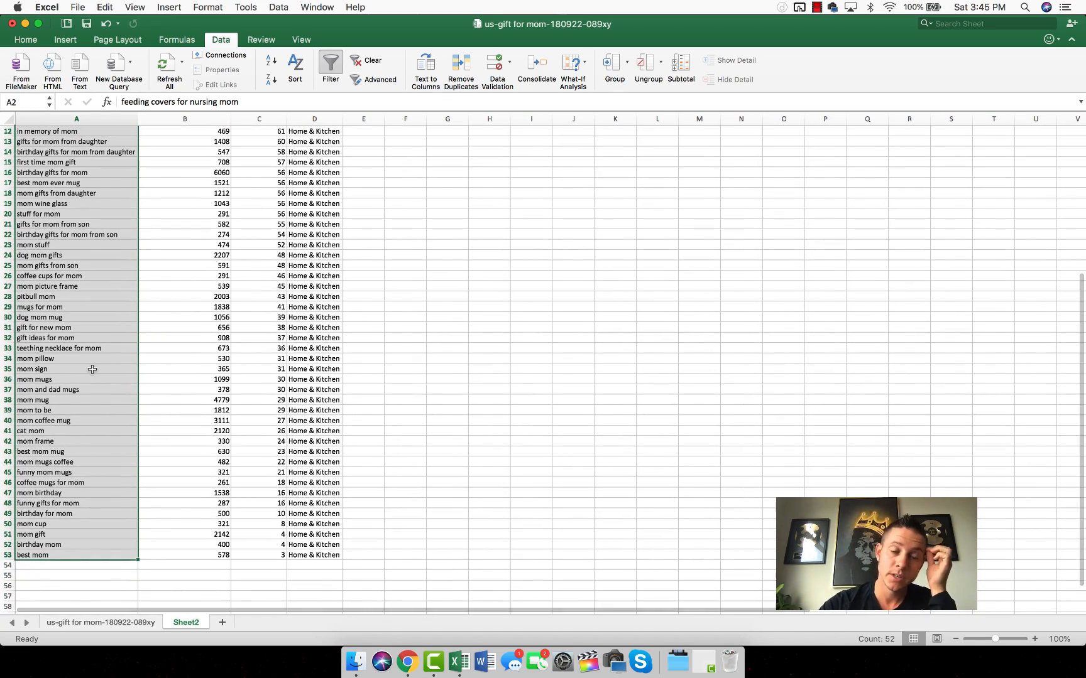
scroll(92, 369, "up", 5)
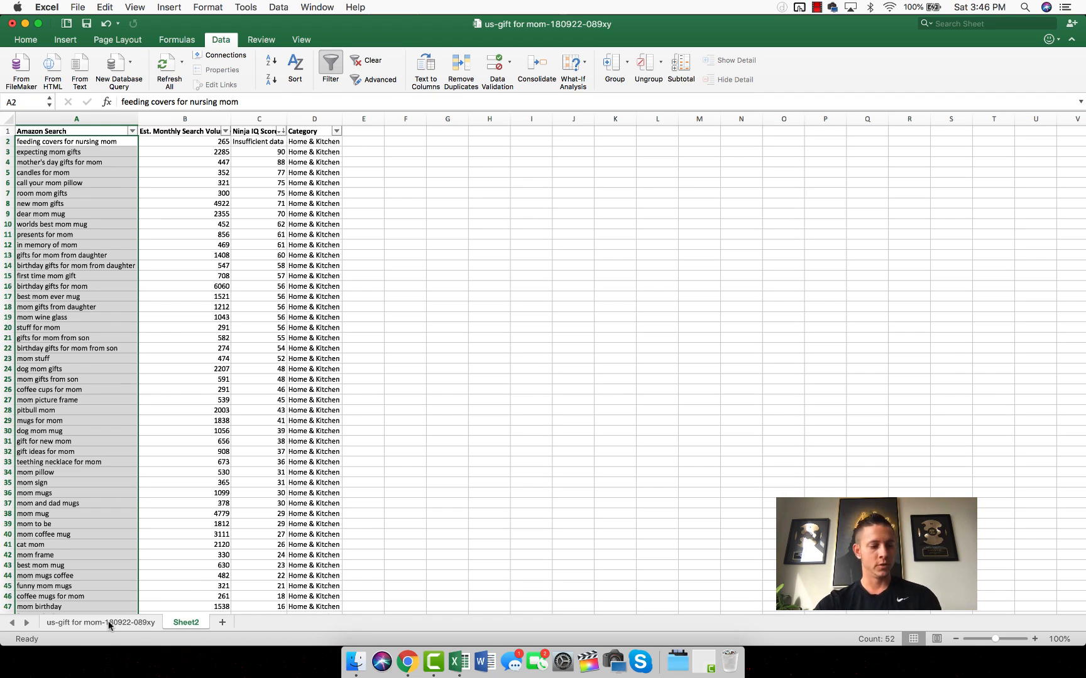
key("super+c")
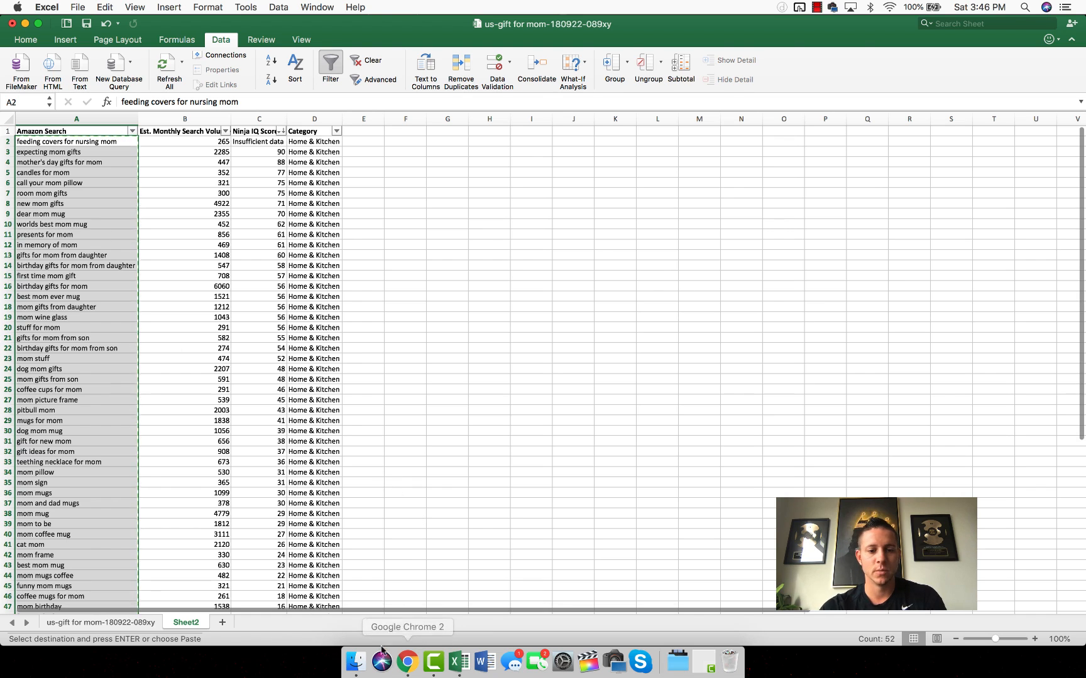
Switch to Chrome, open Campaign Manager in Amazon Seller Central, and enlarge the browser window to fill the screen
left_click(407, 661)
left_click(146, 25)
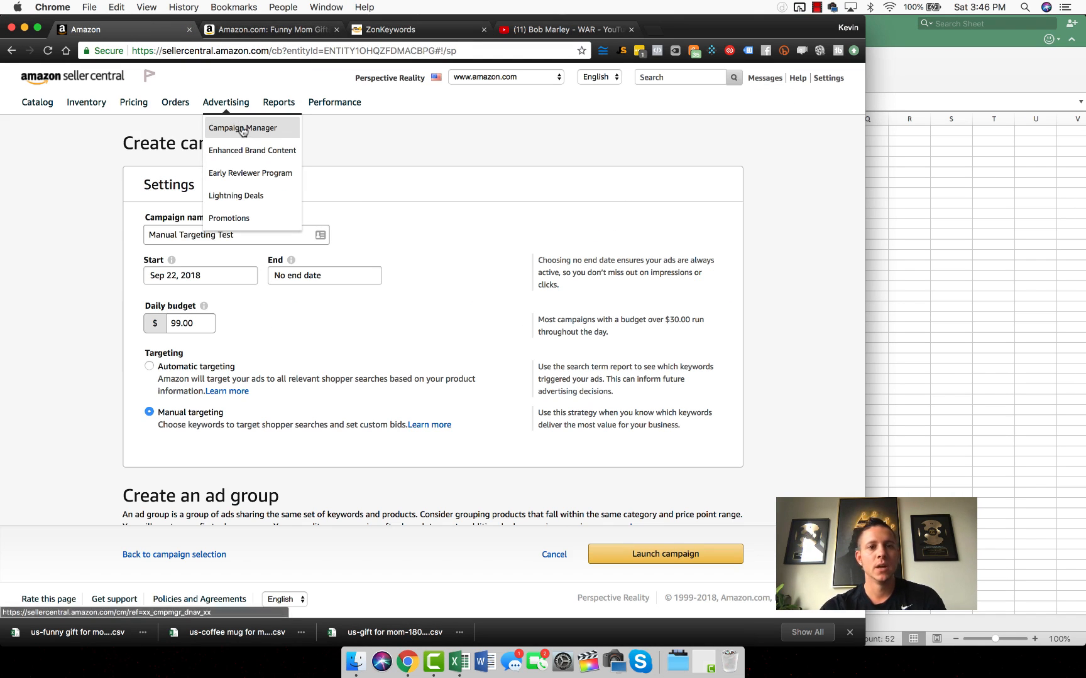
left_click(241, 127)
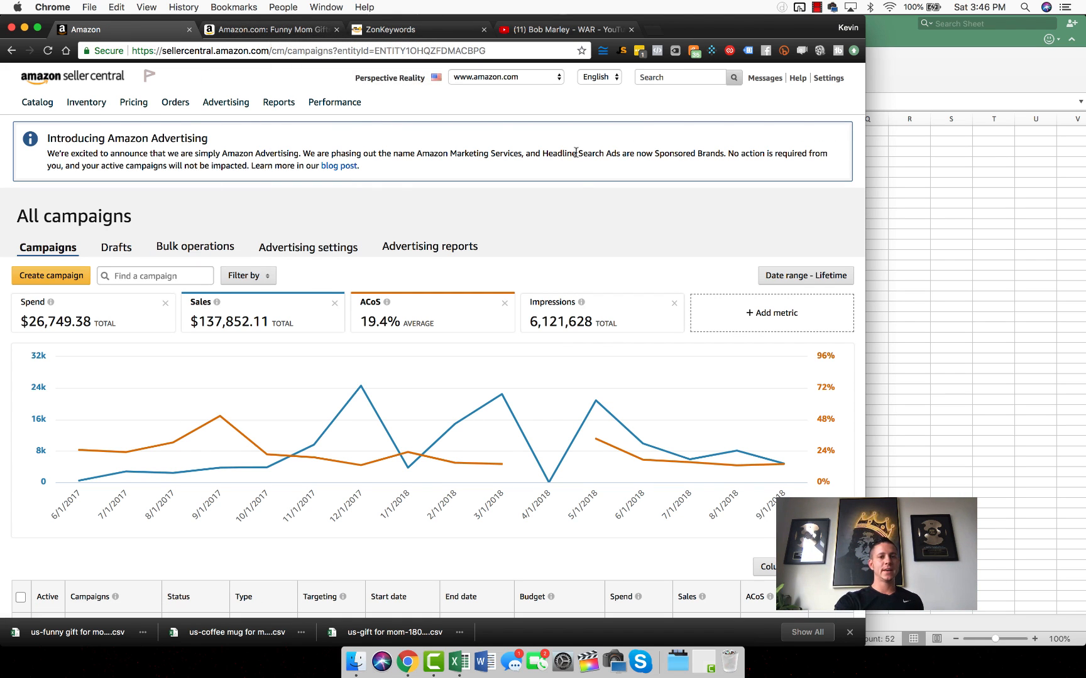
left_click_drag(716, 35, 1085, 207)
left_click_drag(1040, 24, 710, 1)
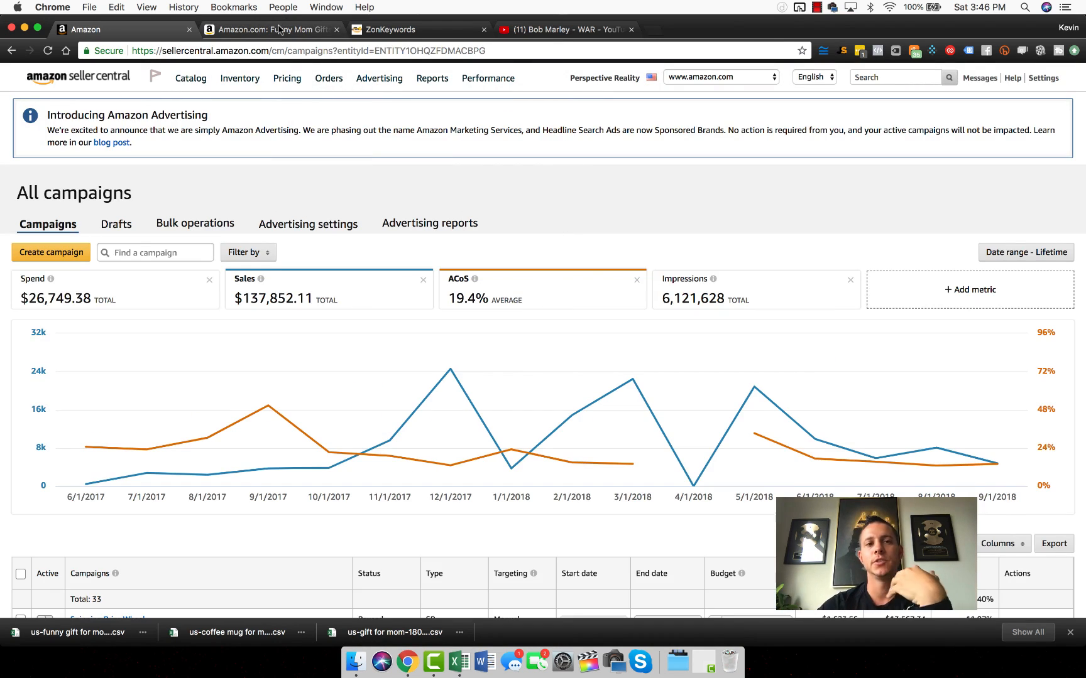
Examine the Funny Mom Gifts mug listing on Amazon, highlighting its first two product description bullets one after the other
left_click(279, 29)
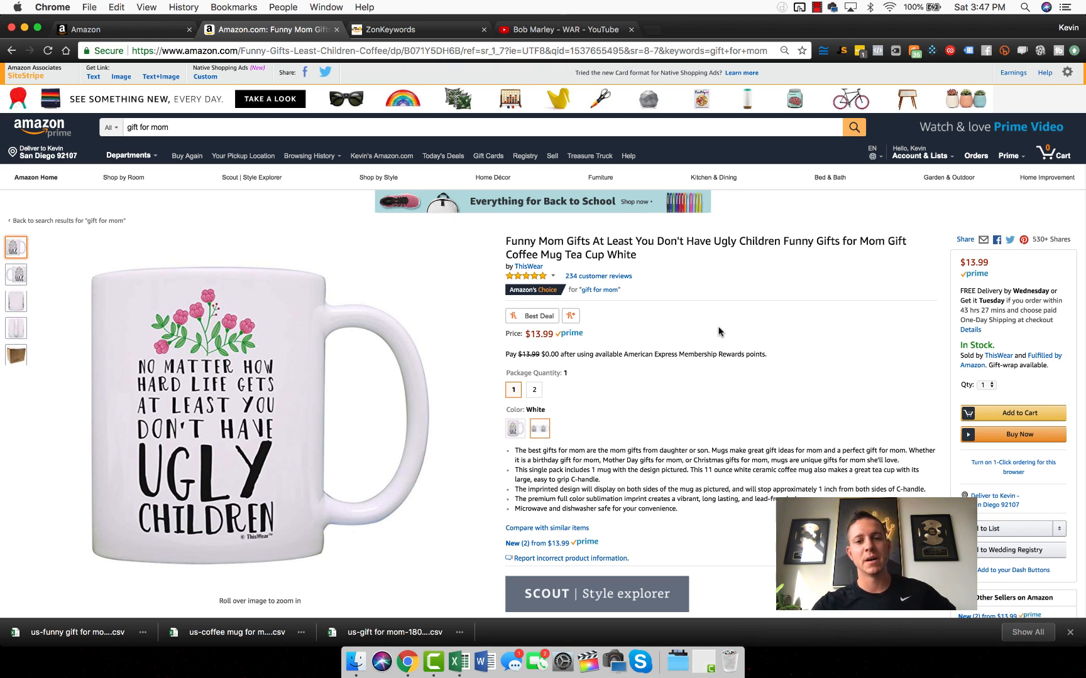
triple_click(631, 354)
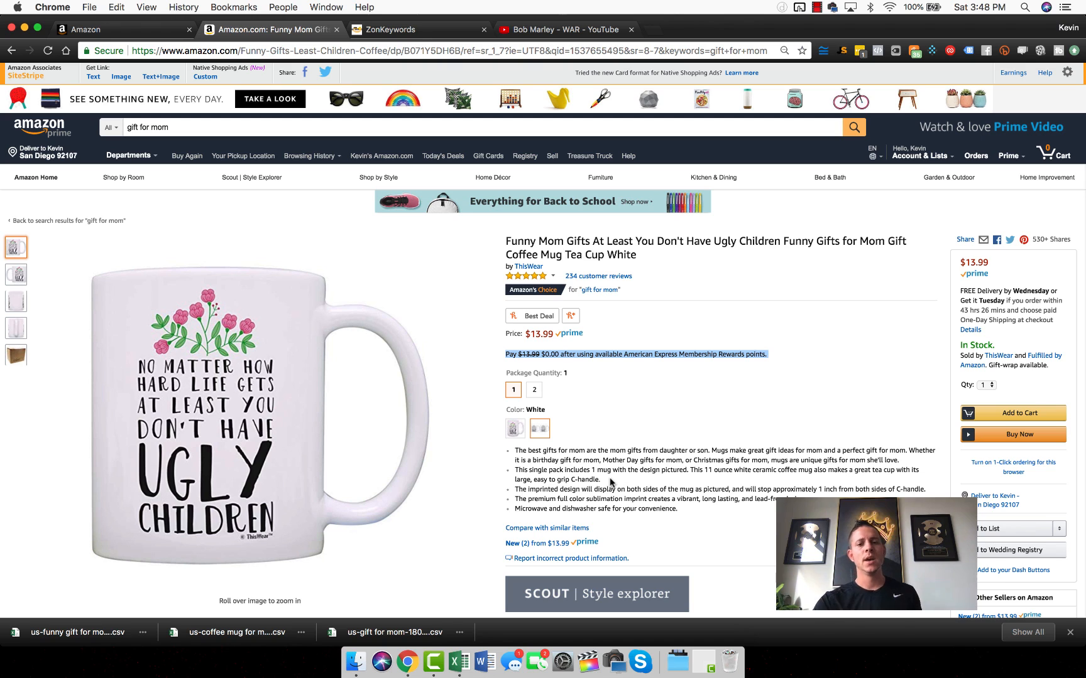
left_click_drag(611, 481, 512, 474)
left_click(598, 461)
triple_click(599, 461)
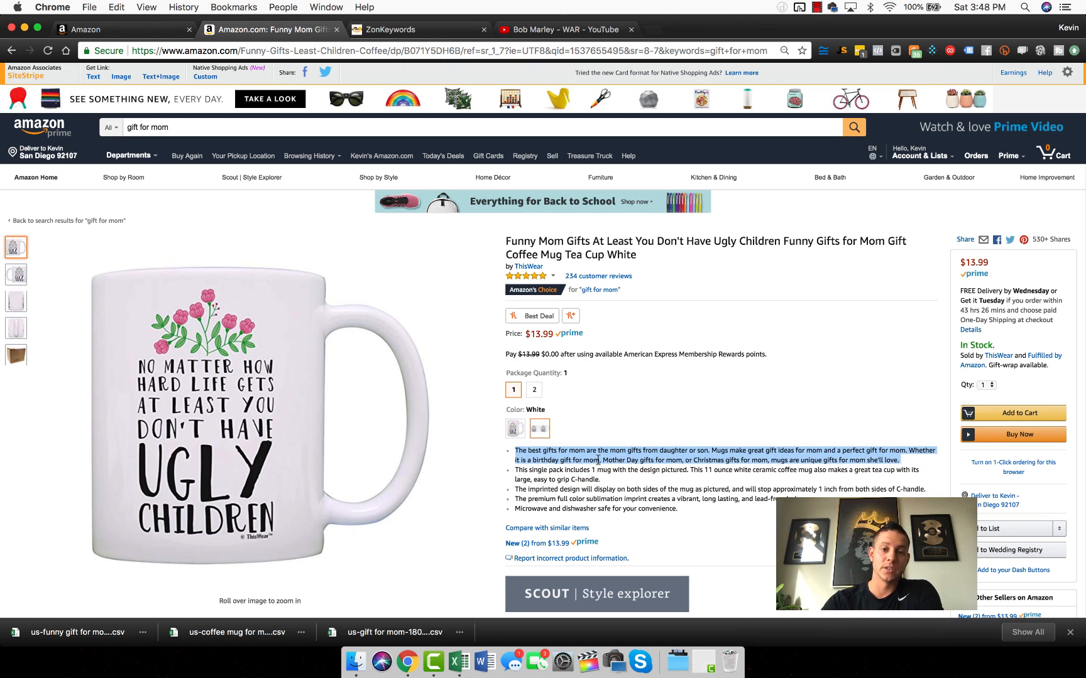
left_click(606, 478)
triple_click(603, 478)
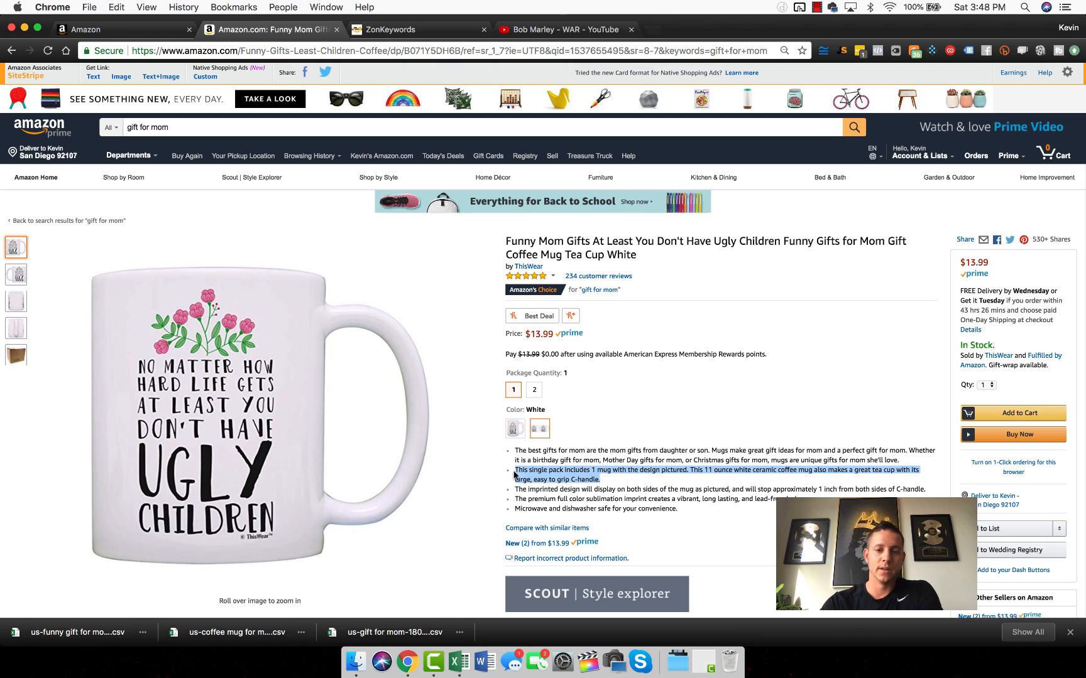